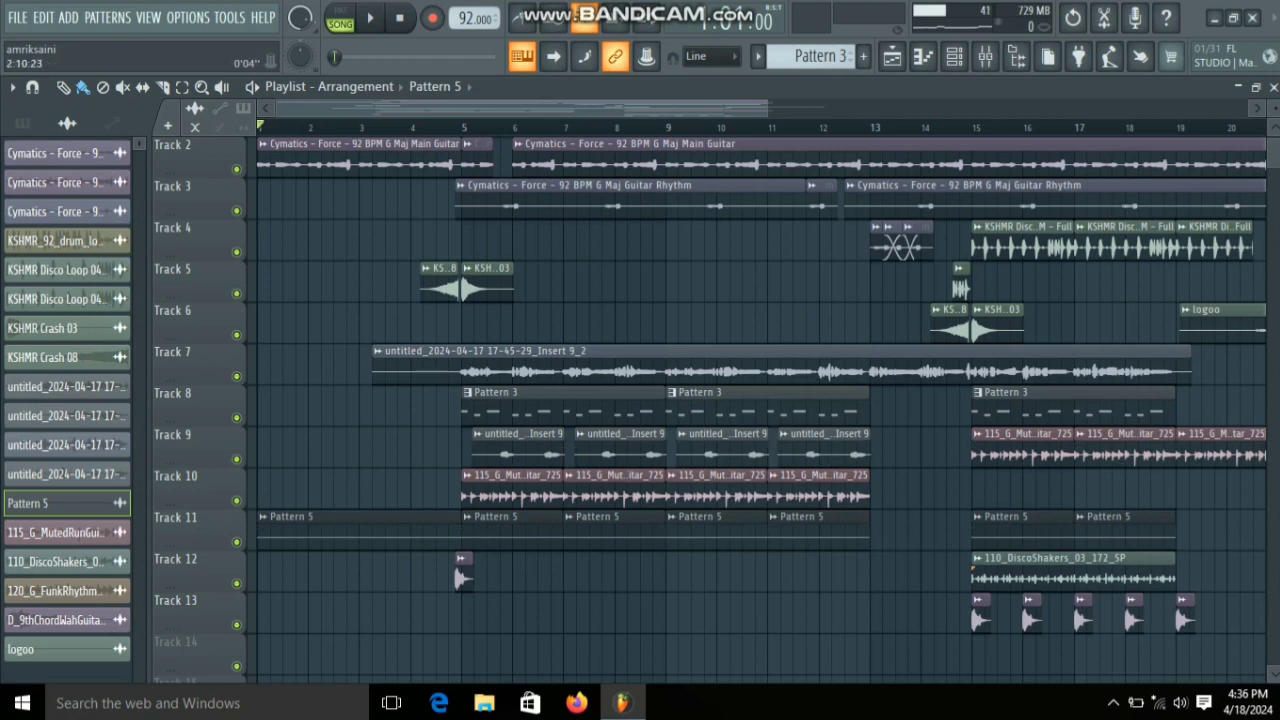
# Step: Solo Track 2 and play its Main Guitar clips from the start of the arrangement
pyautogui.rightClick(236, 169)
pyautogui.press('space')
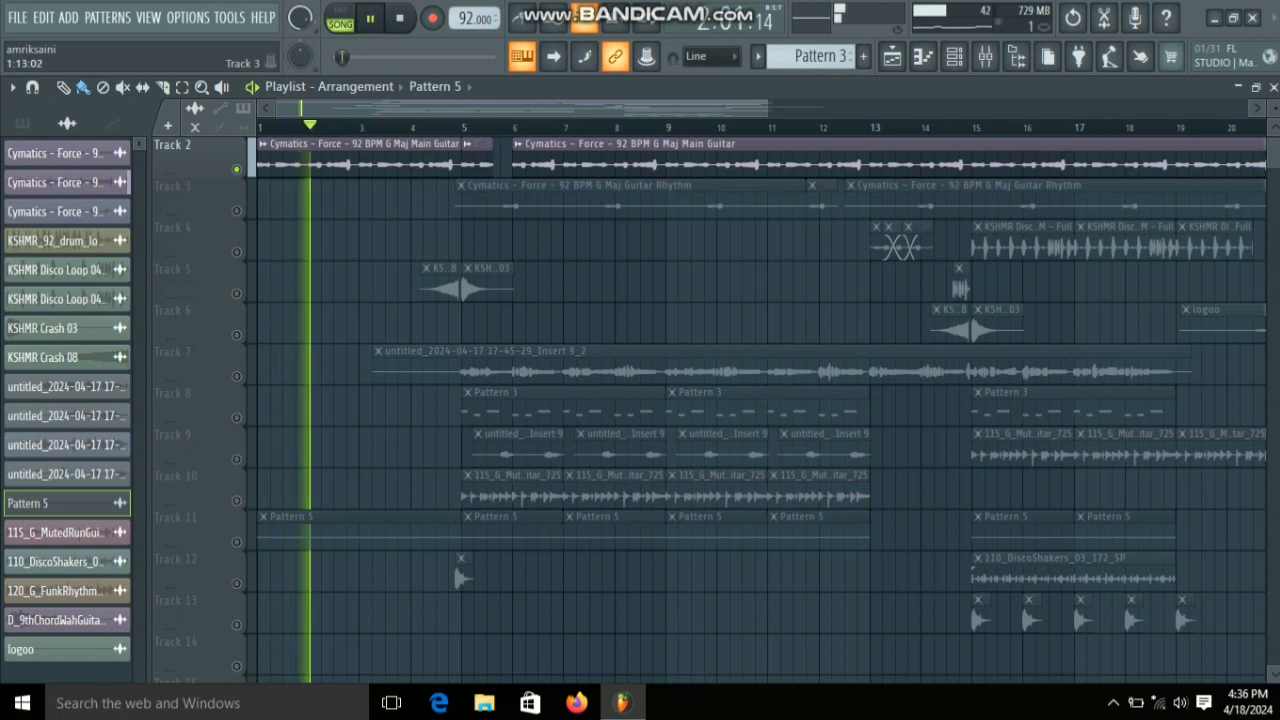
pyautogui.scroll(3, 296, 163)
pyautogui.press('space')
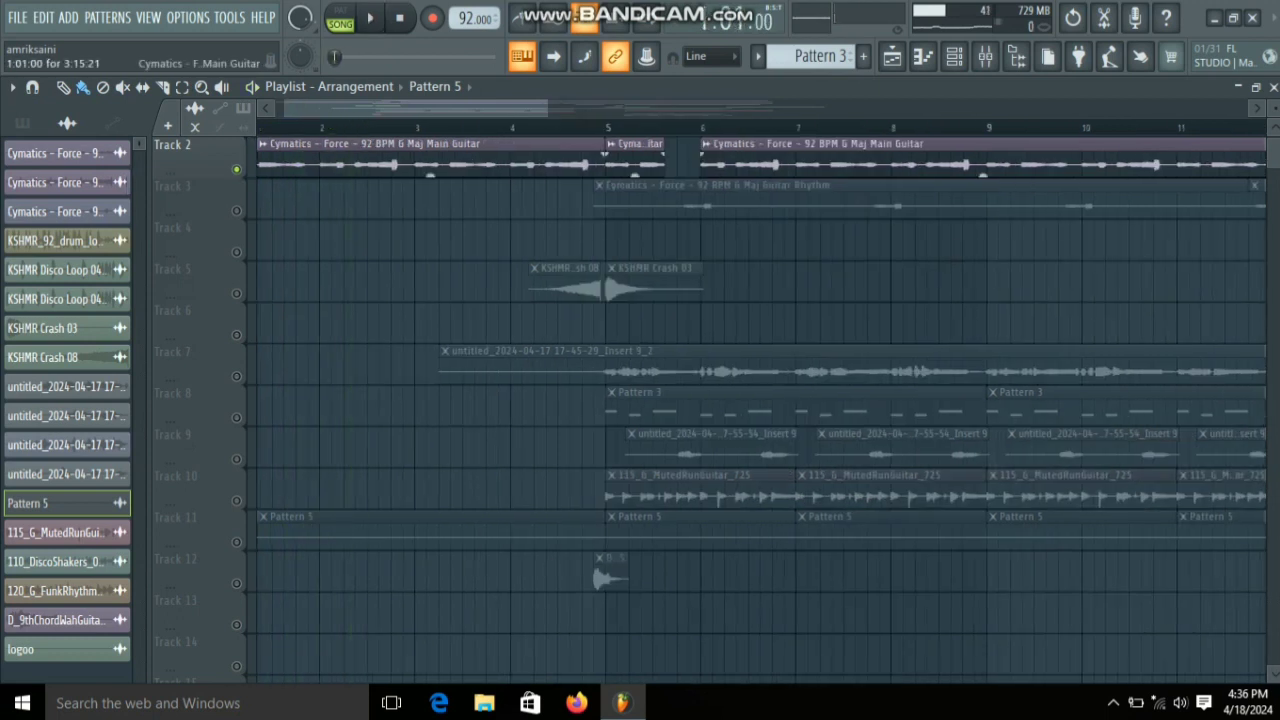
# Step: Open the channel settings of the Main Guitar audio clip on Track 2, then close them
pyautogui.doubleClick(296, 163)
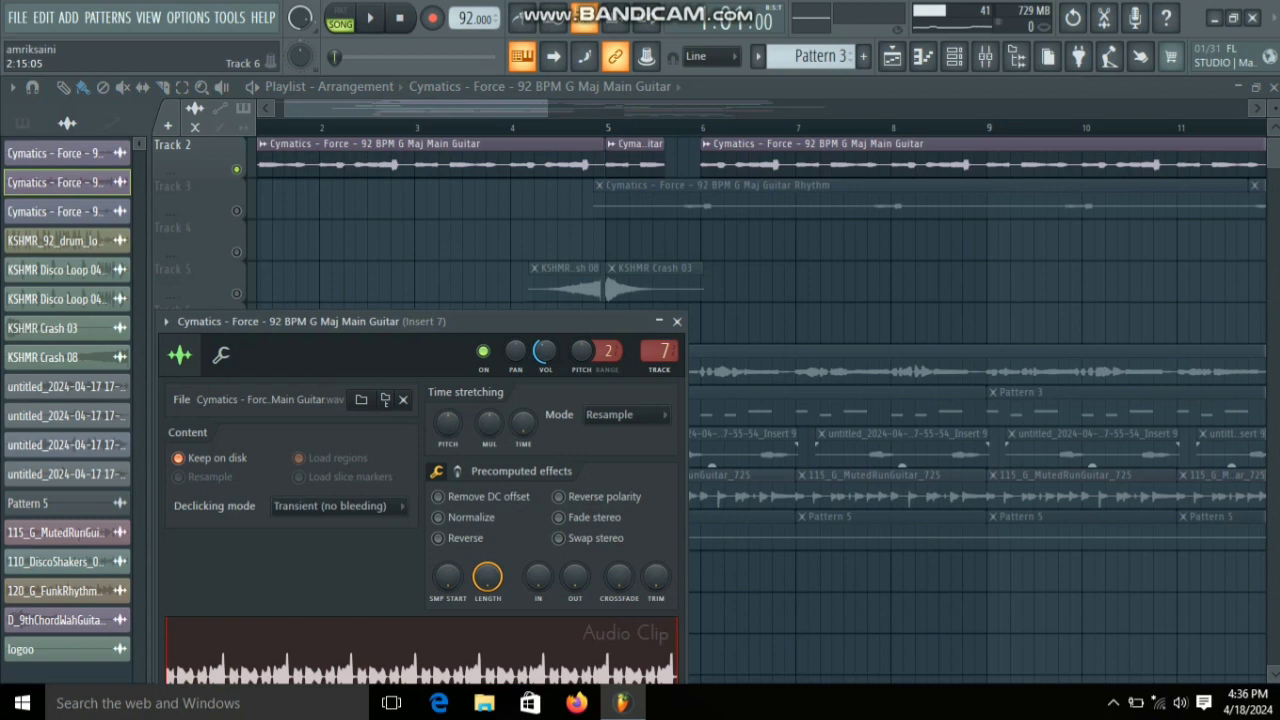
pyautogui.click(677, 321)
pyautogui.scroll(-3, 1170, 285)
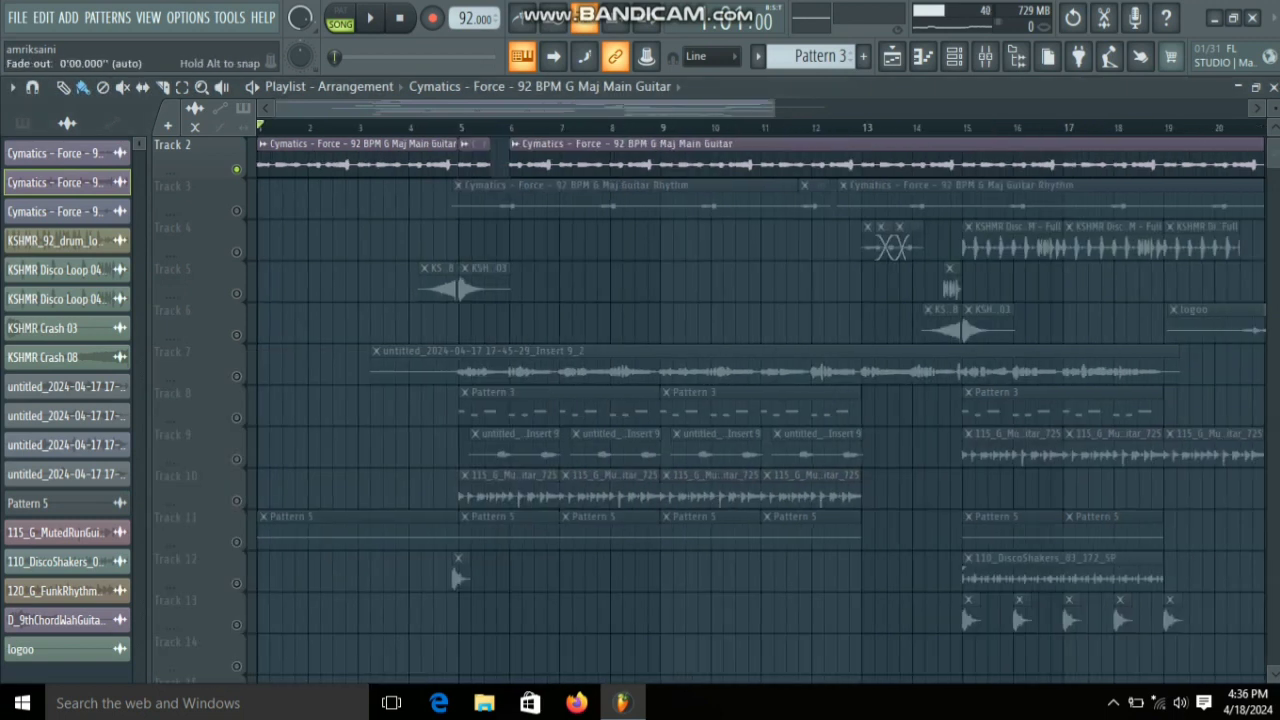
# Step: Play the soloed Main Guitar track from the start, skip ahead to bars 5 and 6, and stop playback
pyautogui.scroll(1, 876, 176)
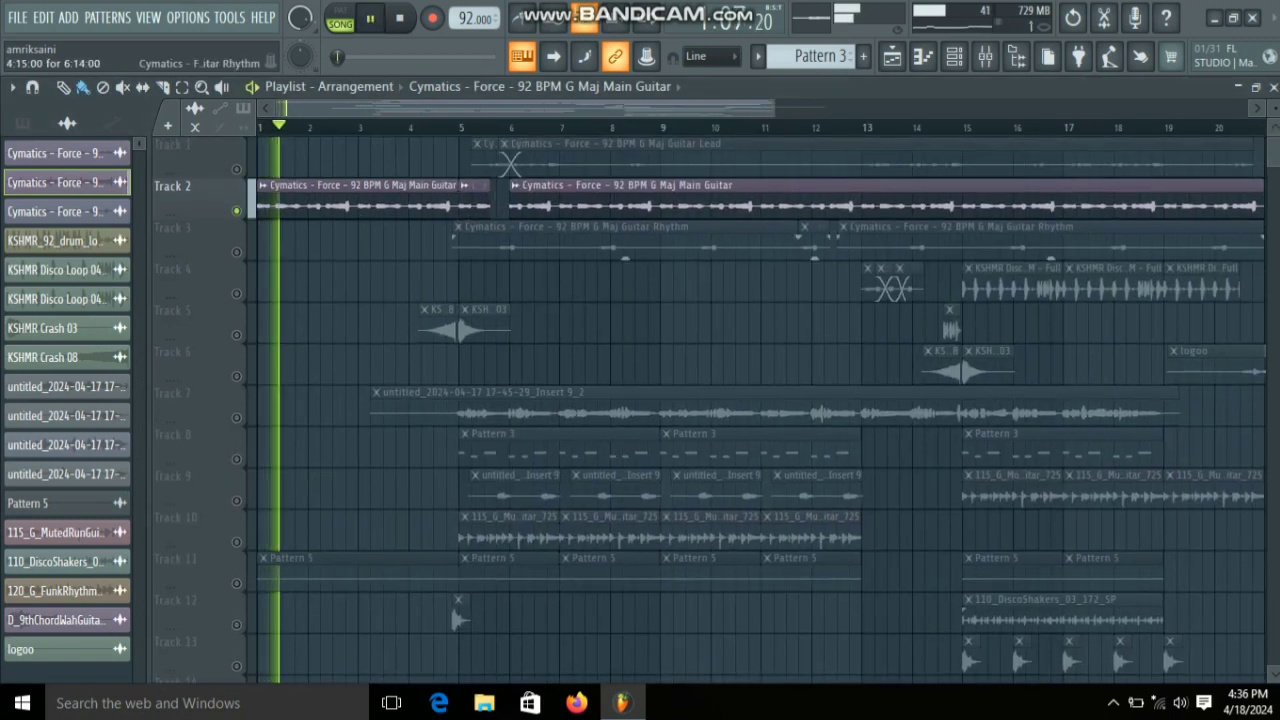
pyautogui.scroll(-1, 780, 200)
pyautogui.scroll(2, 760, 400)
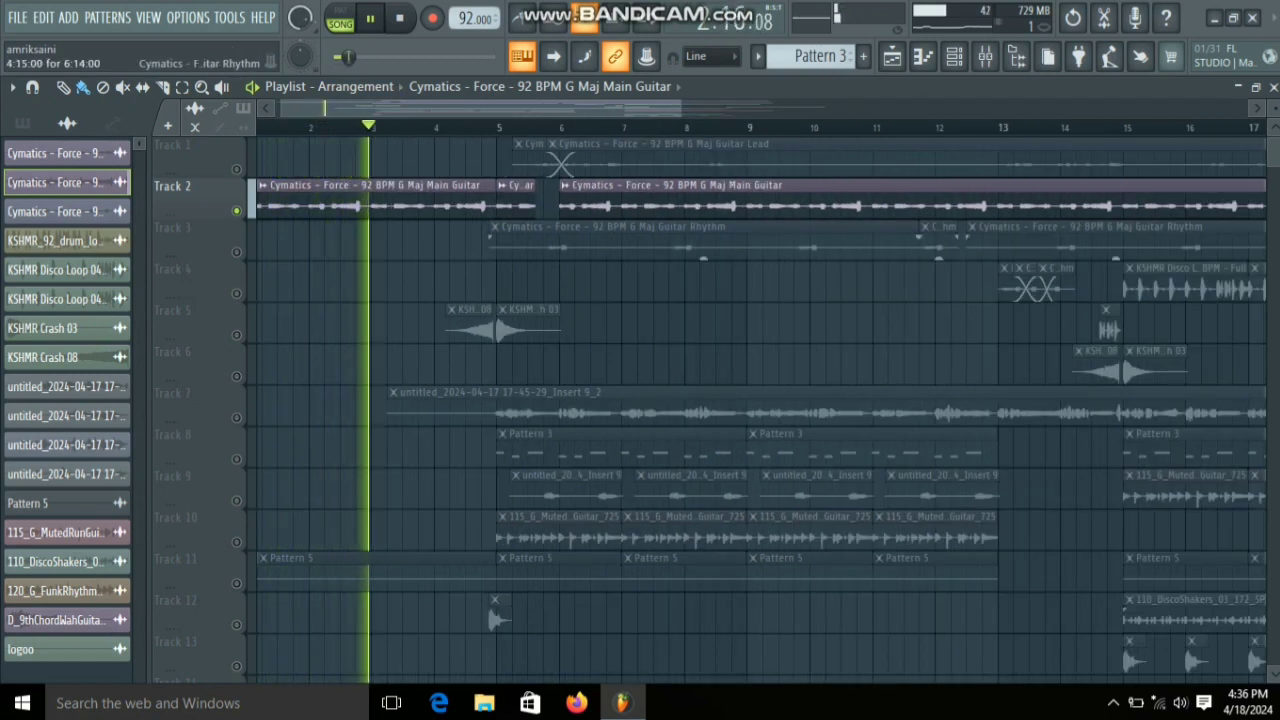
pyautogui.scroll(-1, 402, 240)
pyautogui.scroll(1, 402, 240)
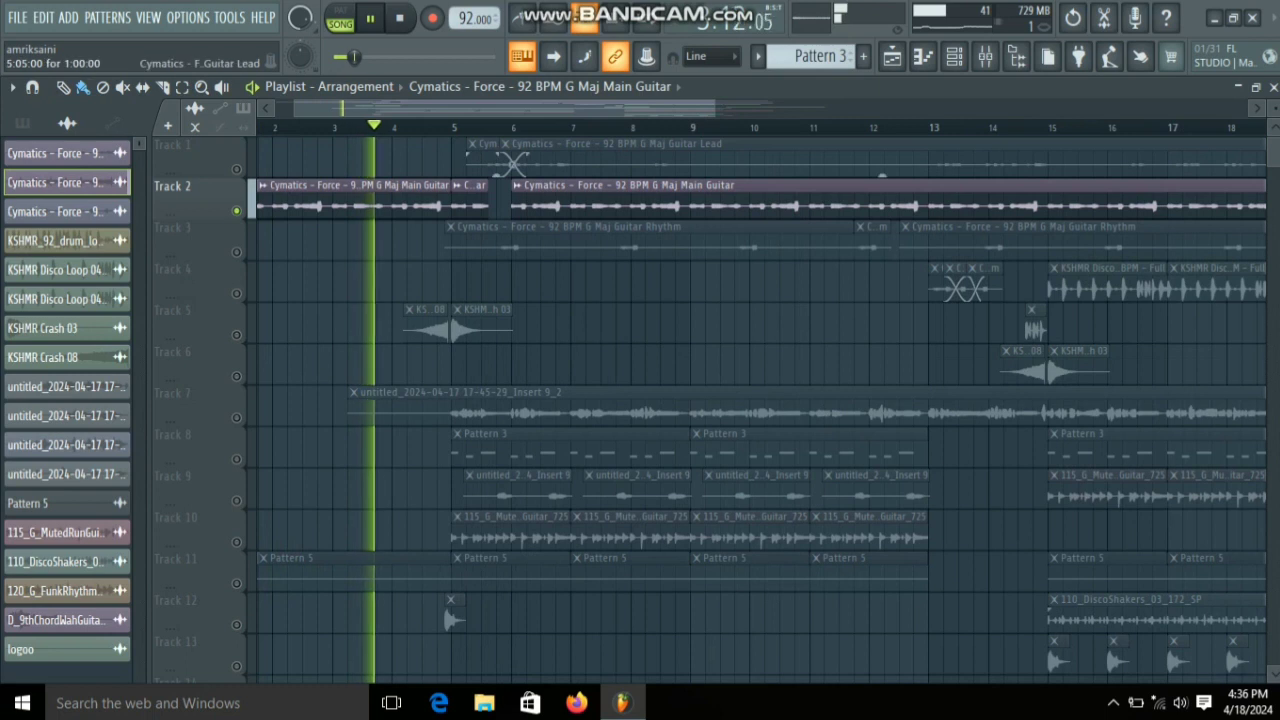
pyautogui.click(451, 127)
pyautogui.click(513, 127)
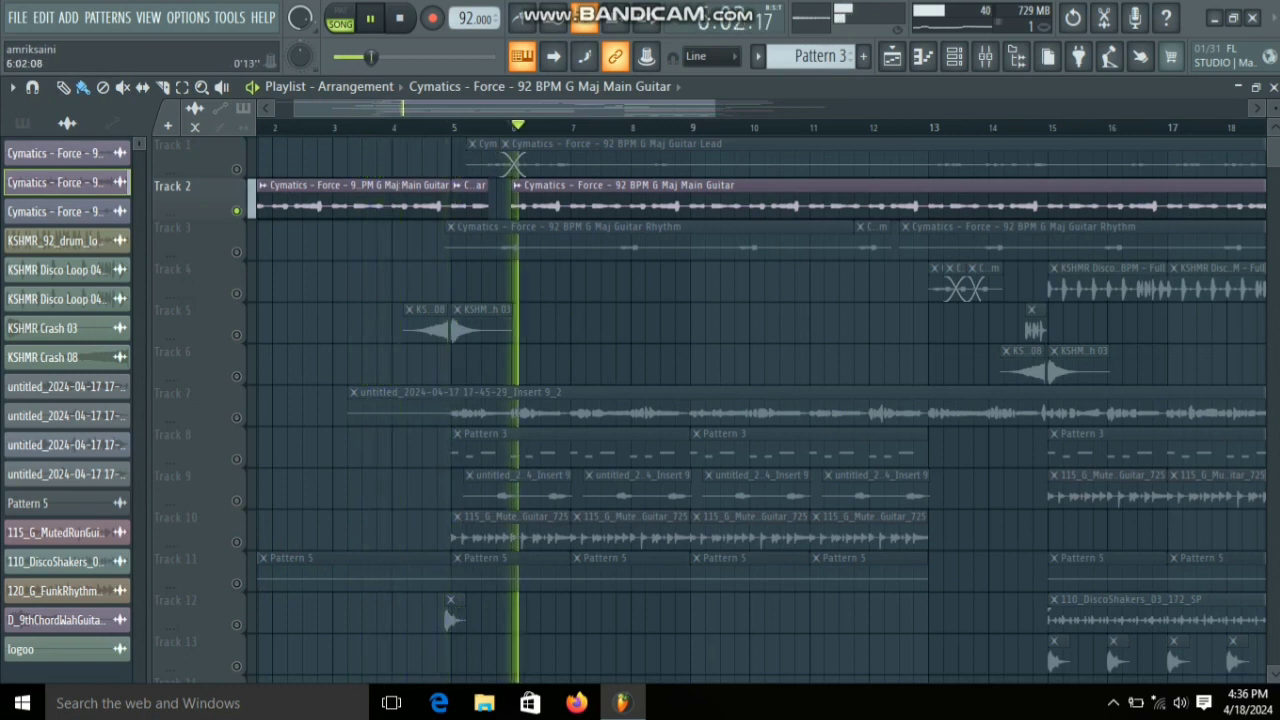
pyautogui.press('space')
# Step: Solo Track 1 and audition the Guitar Lead clips from around bar 6
pyautogui.rightClick(237, 169)
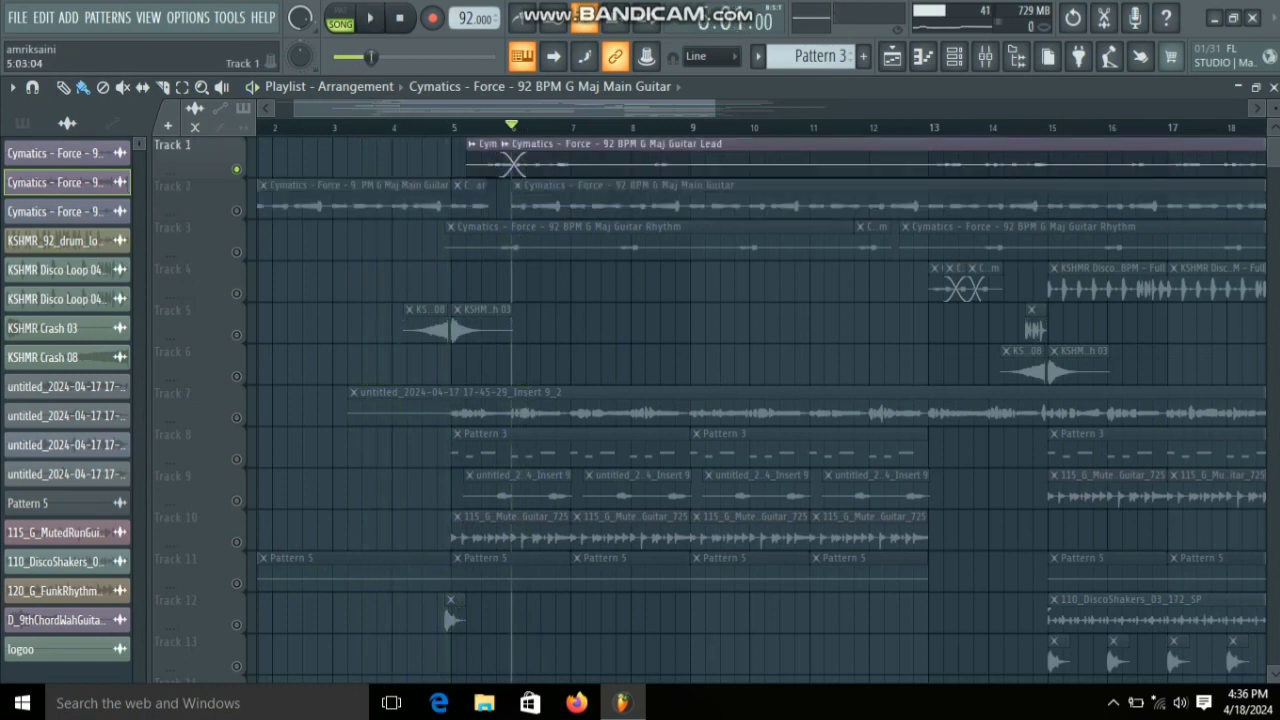
pyautogui.press('space')
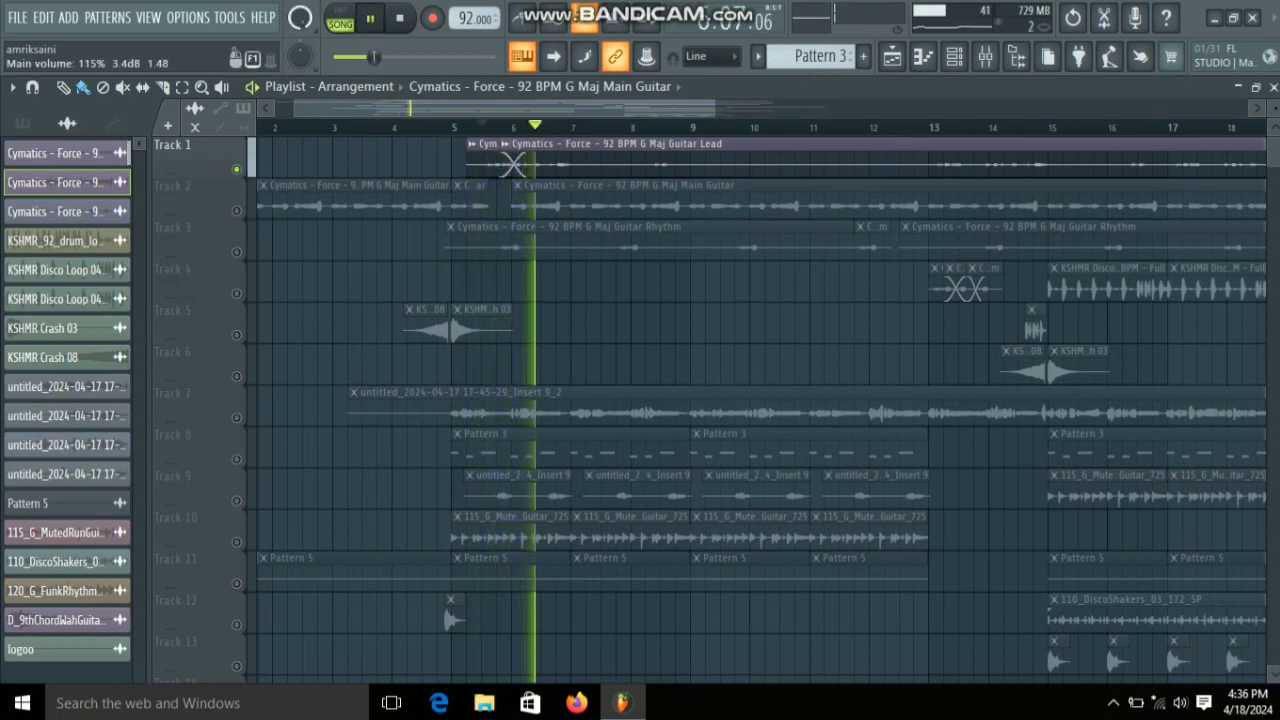
pyautogui.press('space')
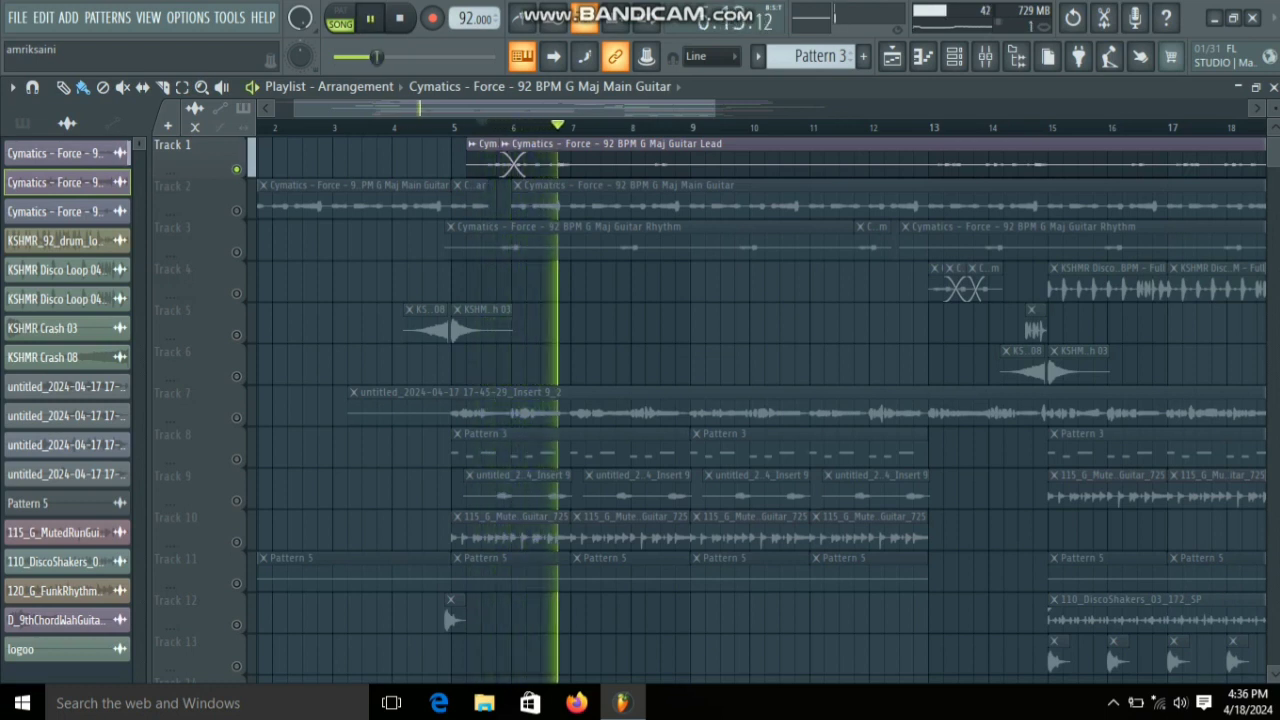
pyautogui.press('space')
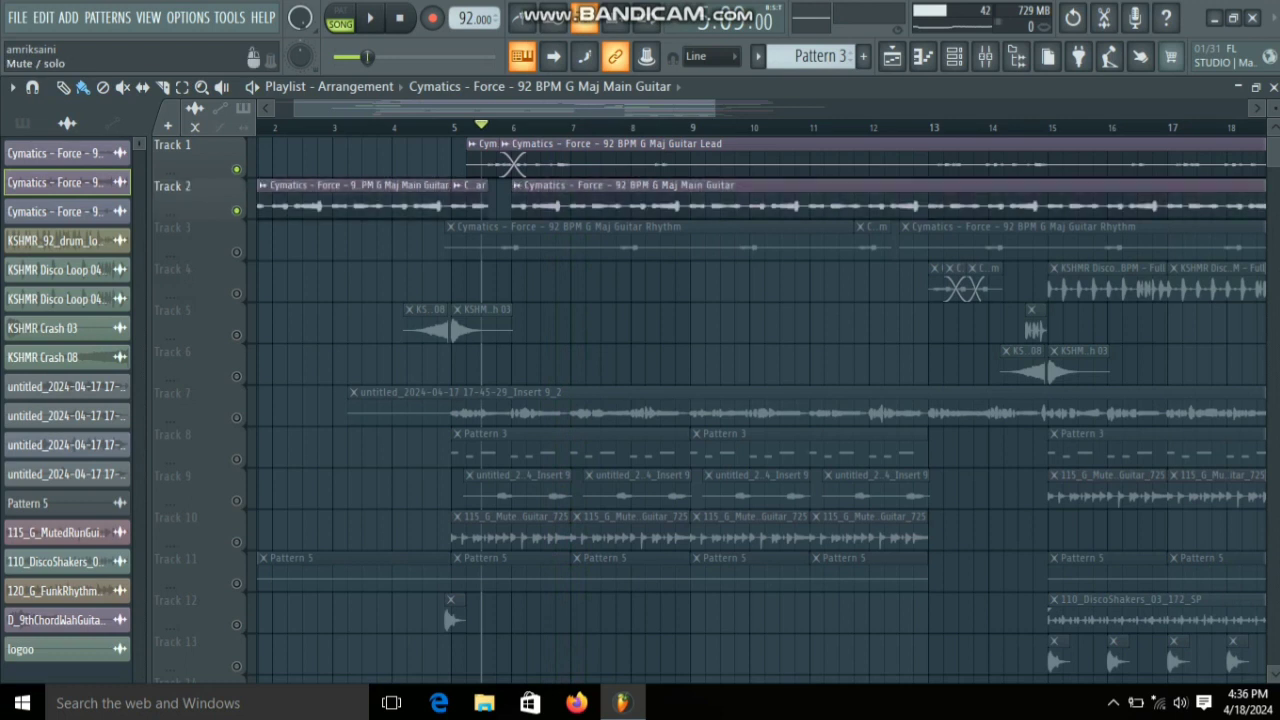
# Step: Solo Track 3 and audition the Guitar Rhythm clips, skipping ahead to just before bar 8
pyautogui.rightClick(242, 270)
pyautogui.click(238, 248)
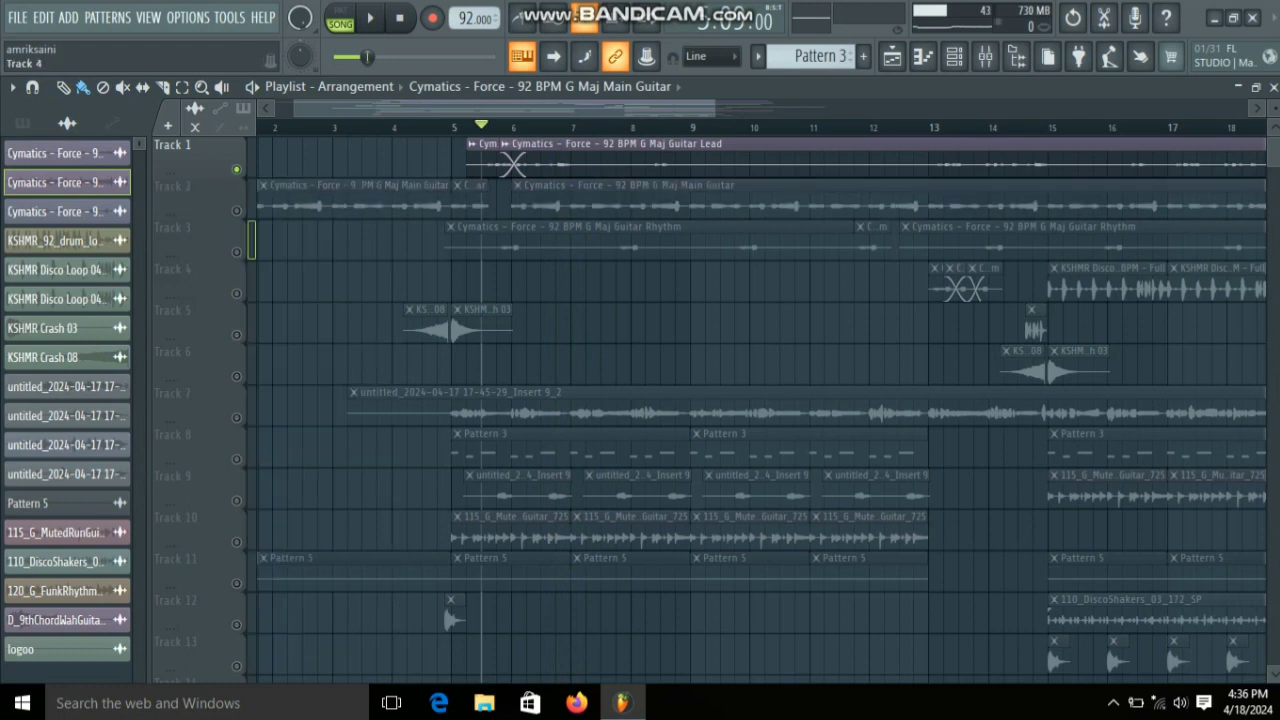
pyautogui.rightClick(237, 252)
pyautogui.press('space')
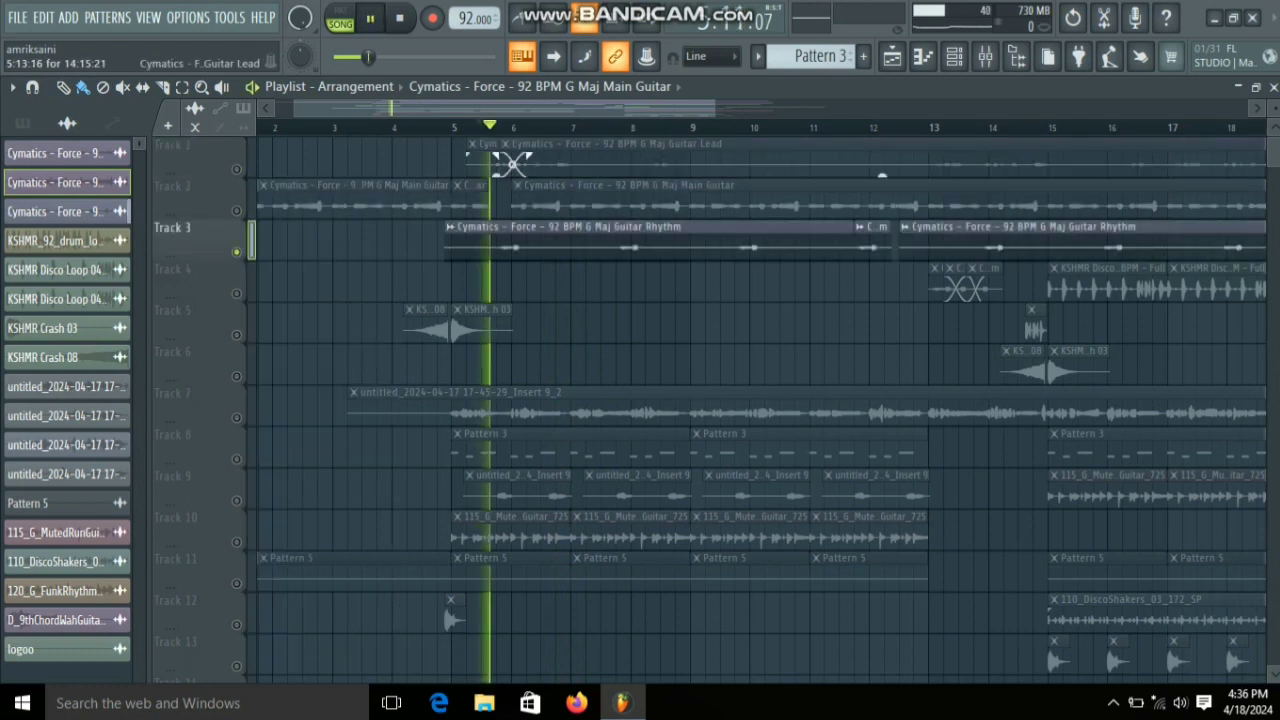
pyautogui.scroll(2, 511, 163)
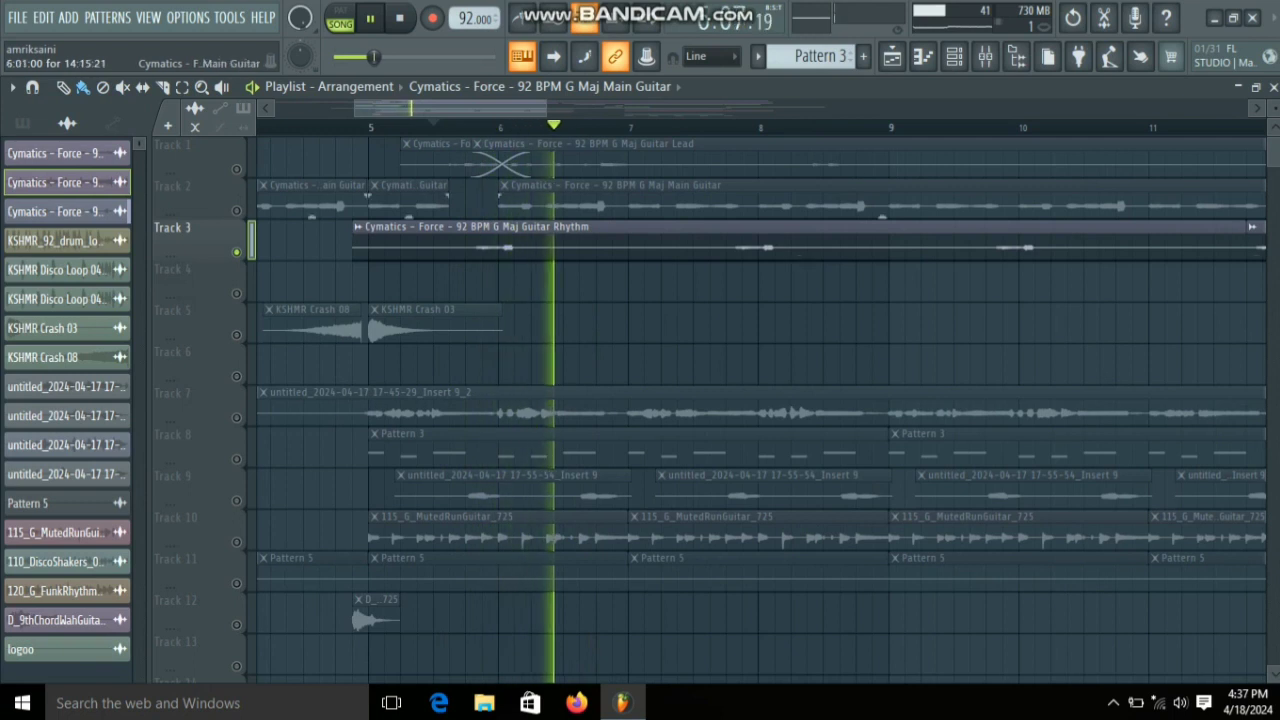
pyautogui.hscroll(1, 700, 165)
pyautogui.click(710, 127)
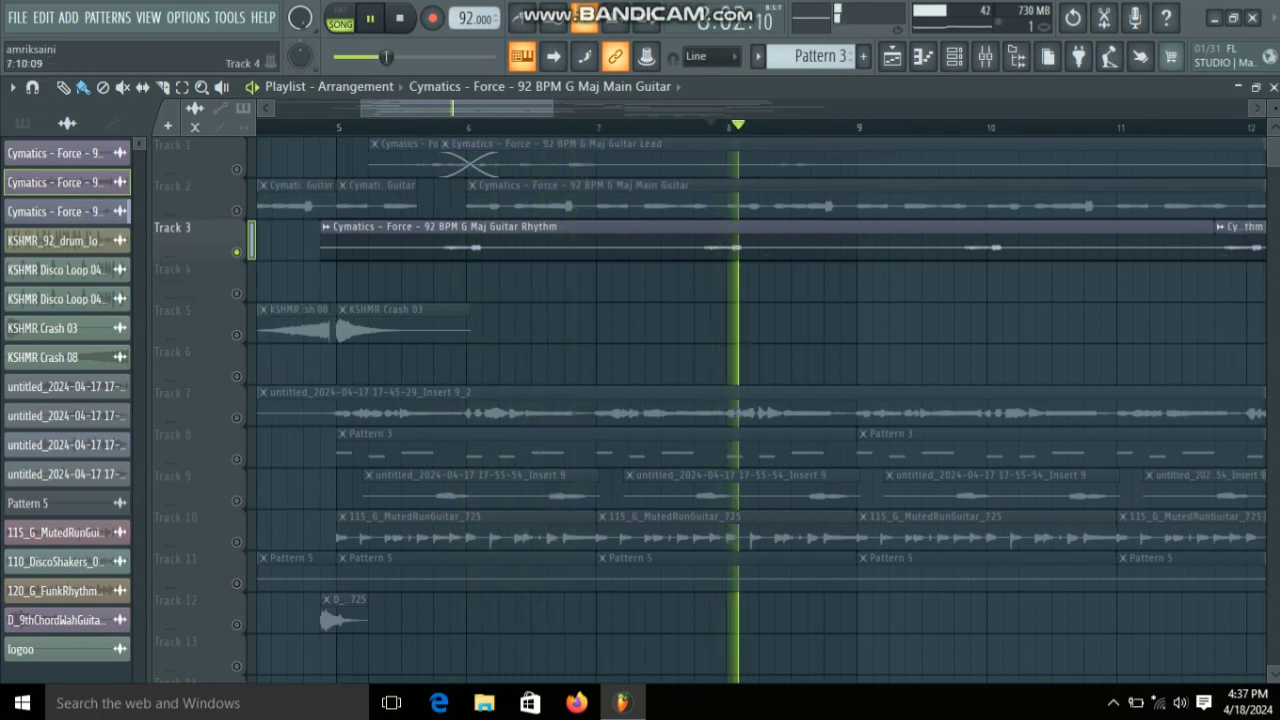
pyautogui.scroll(-1, 680, 270)
pyautogui.press('space')
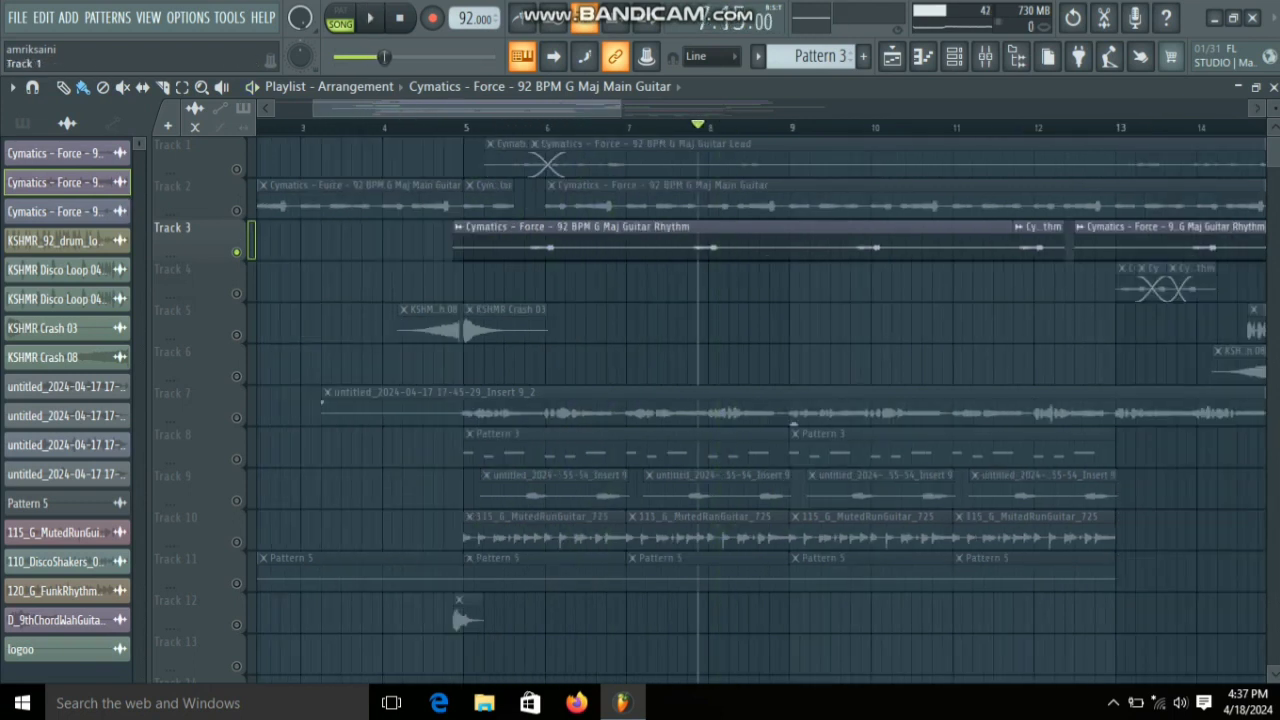
# Step: Solo Track 8, play its bass pattern and inspect the Pattern 3 notes in the piano roll
pyautogui.click(172, 434)
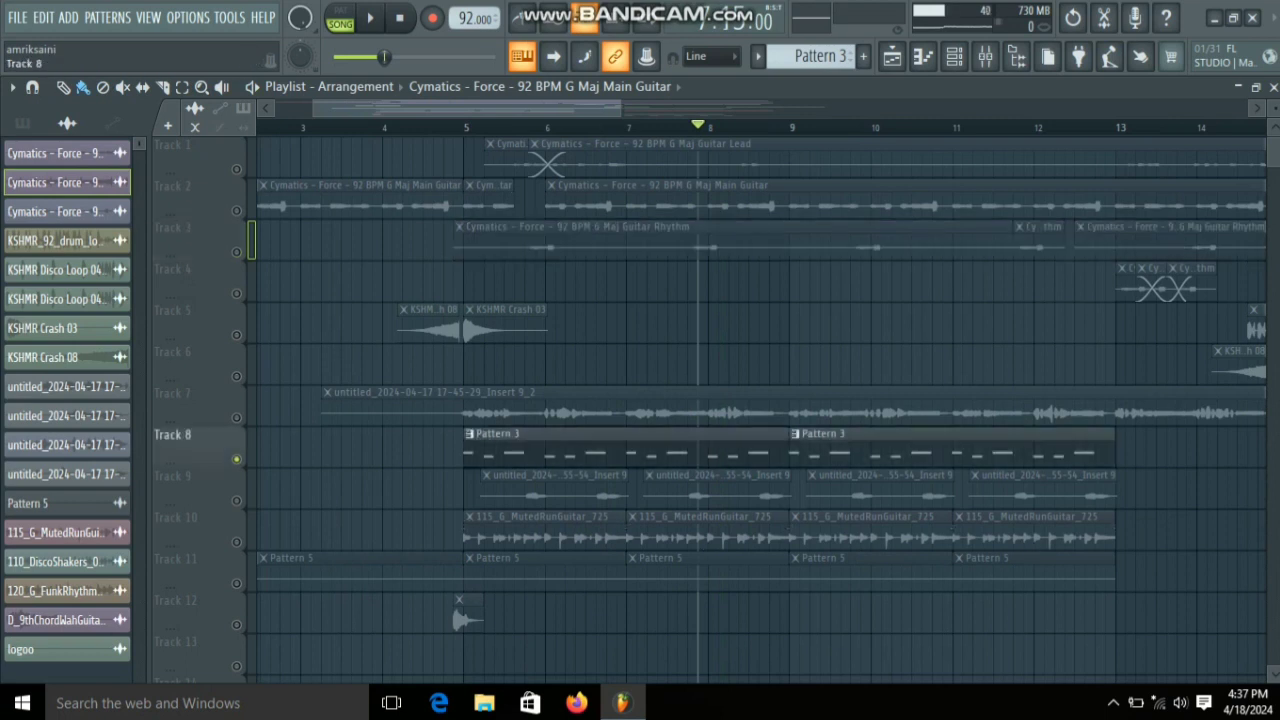
pyautogui.press('space')
pyautogui.doubleClick(560, 442)
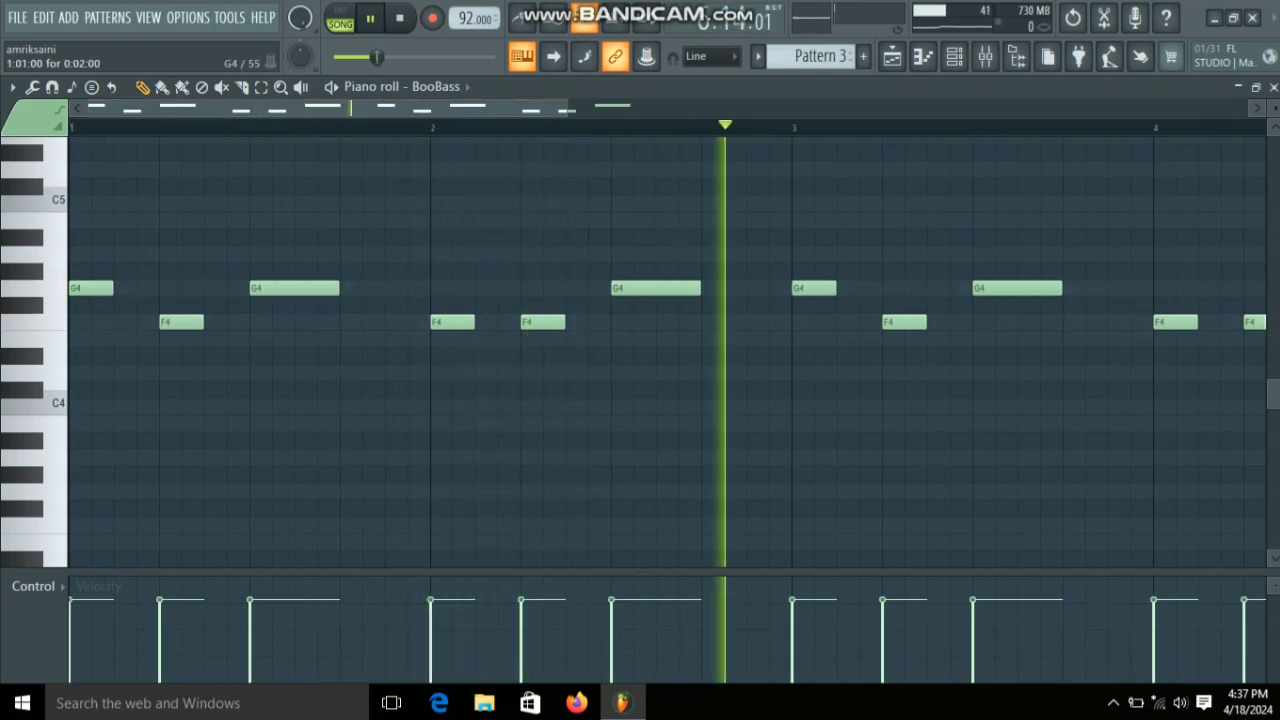
pyautogui.click(1273, 87)
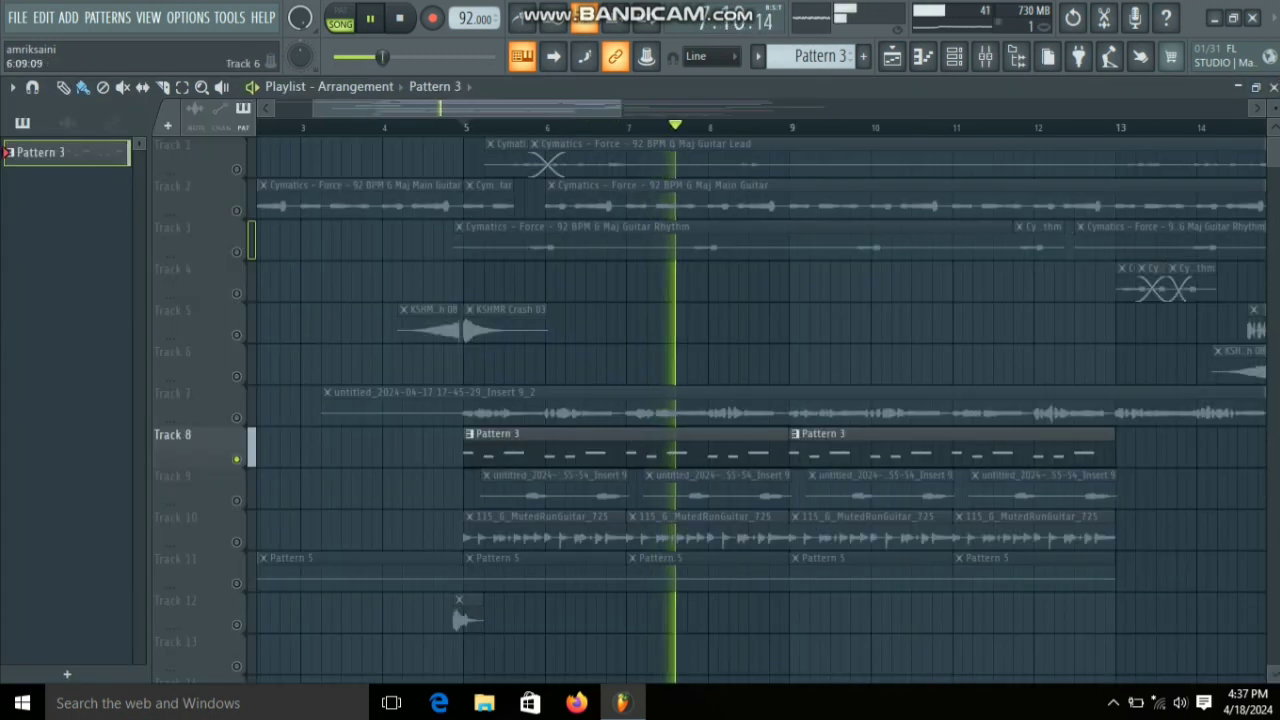
pyautogui.press('space')
# Step: Solo Track 9 and audition its recorded Insert 9 audio clips from about bar 5
pyautogui.rightClick(236, 377)
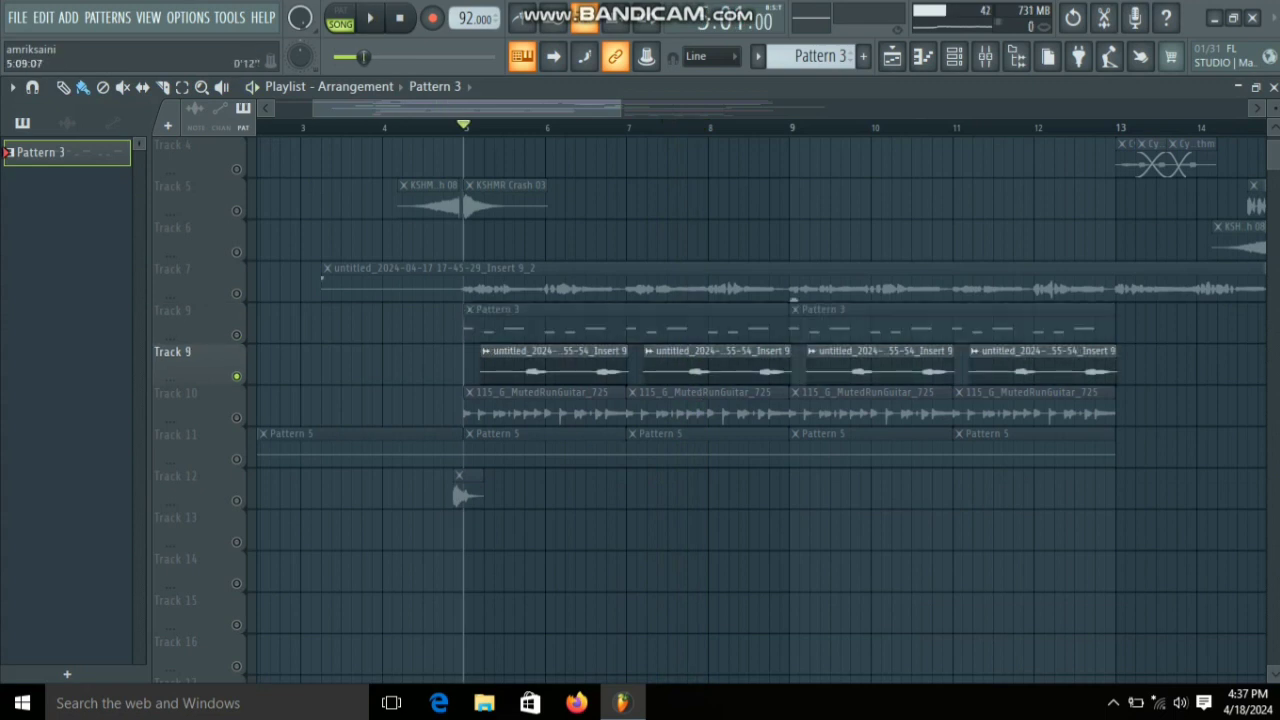
pyautogui.press('space')
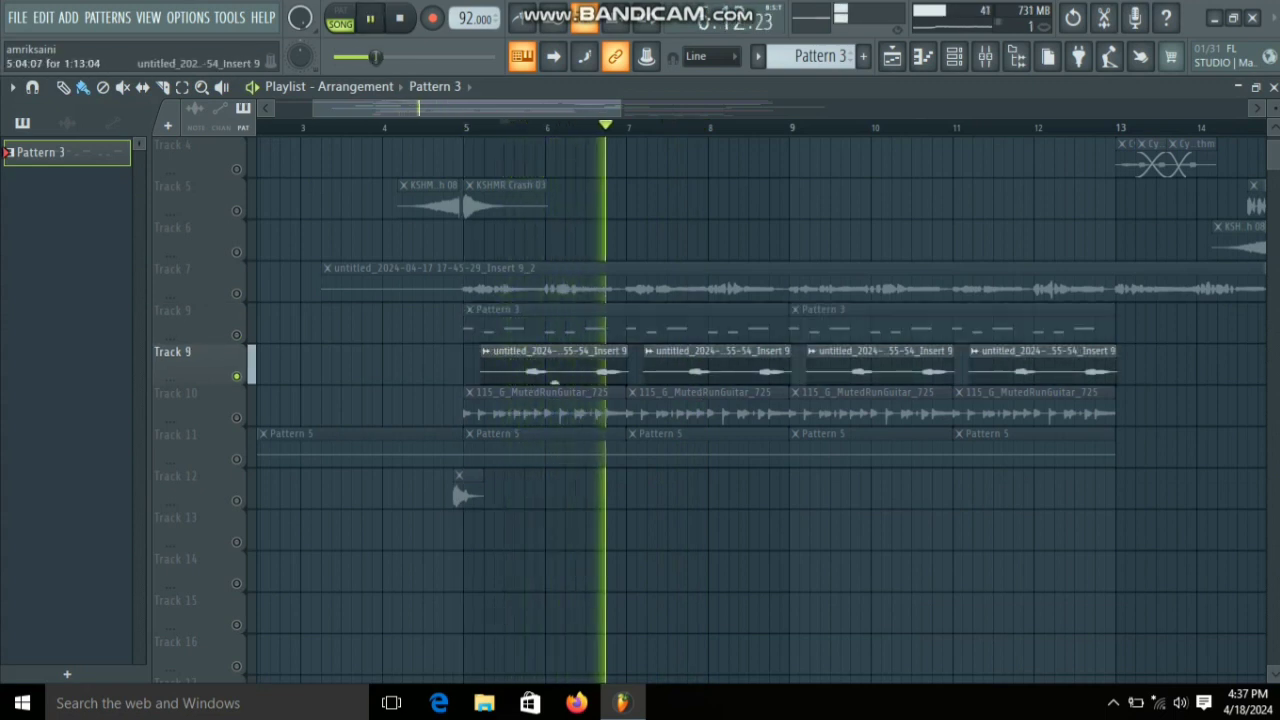
pyautogui.press('space')
pyautogui.press('space')
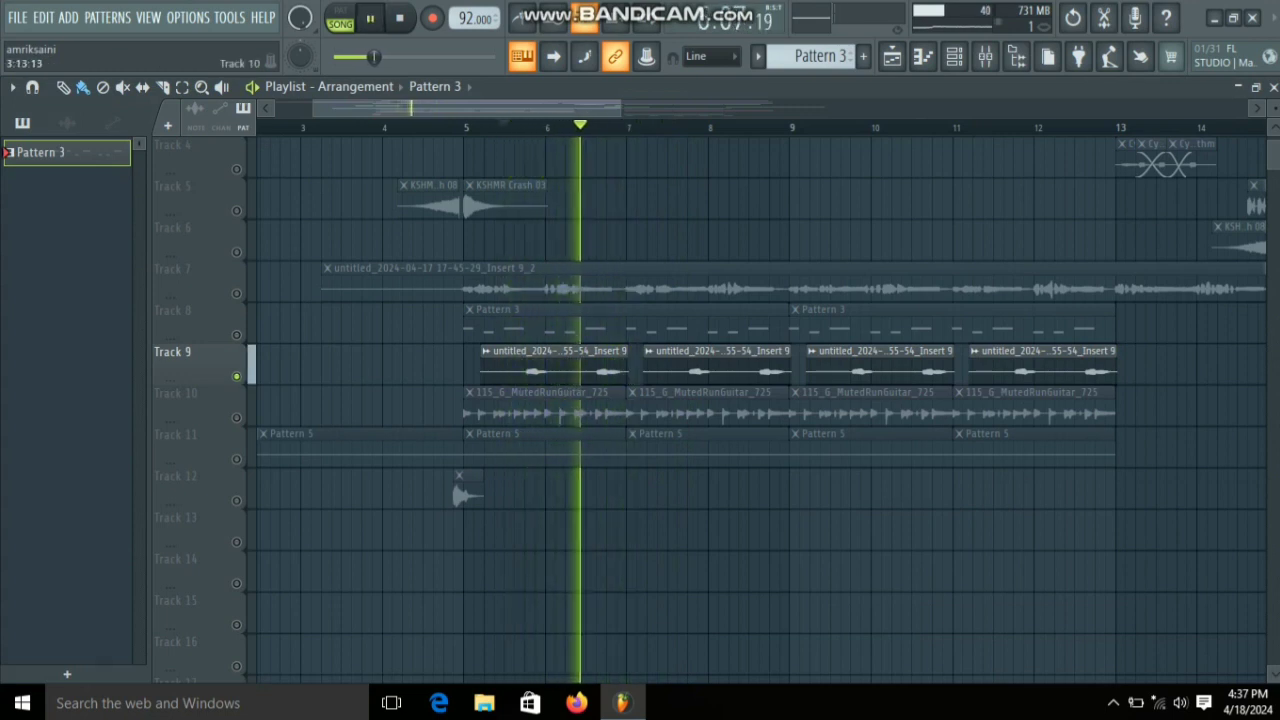
pyautogui.scroll(-2, 395, 415)
pyautogui.scroll(2, 395, 415)
pyautogui.press('space')
# Step: Solo Track 10 and audition the 115_G_MutedRunGuitar_725 clips from about bar 5
pyautogui.rightClick(236, 501)
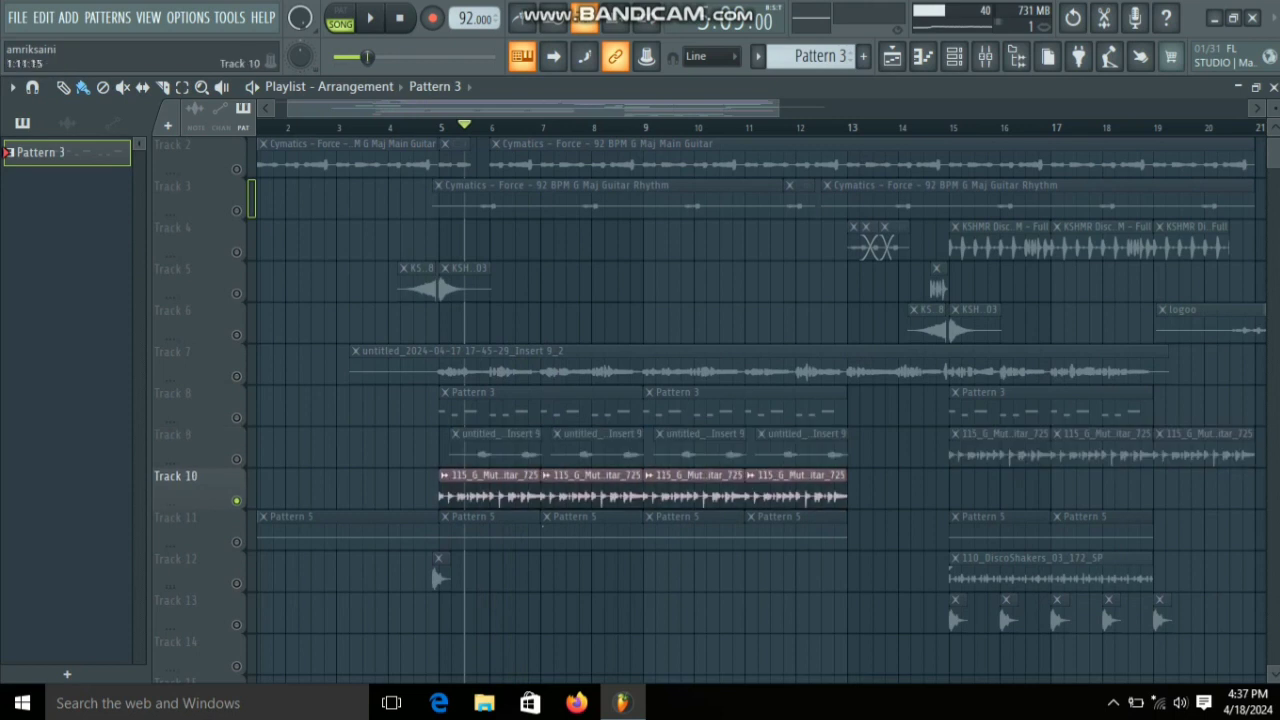
pyautogui.scroll(3, 290, 440)
pyautogui.scroll(2, 505, 410)
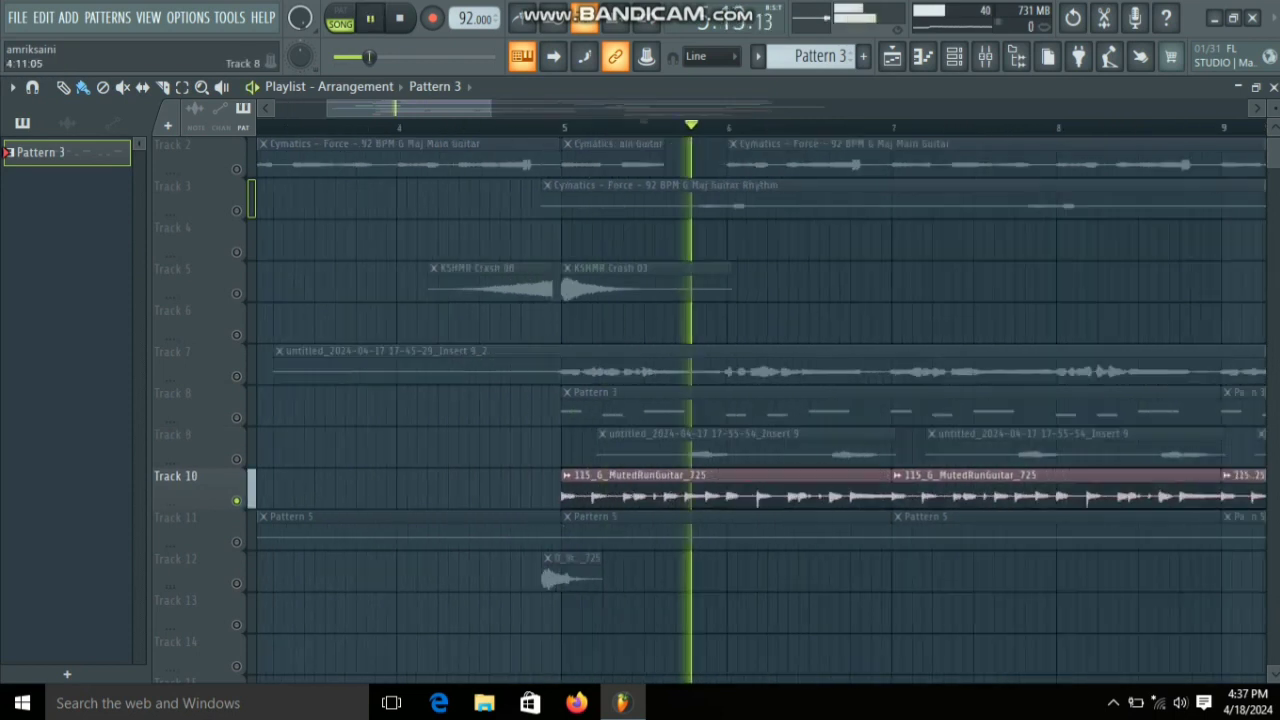
pyautogui.scroll(3, 508, 410)
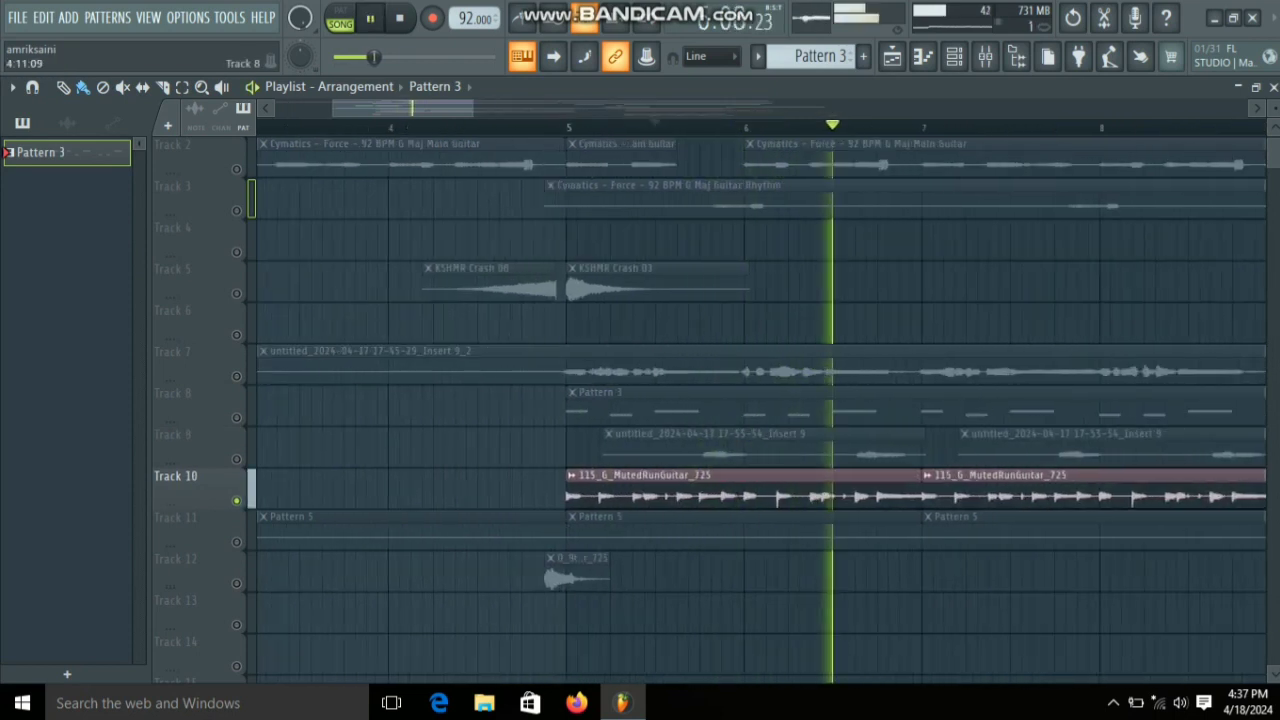
pyautogui.scroll(-2, 495, 410)
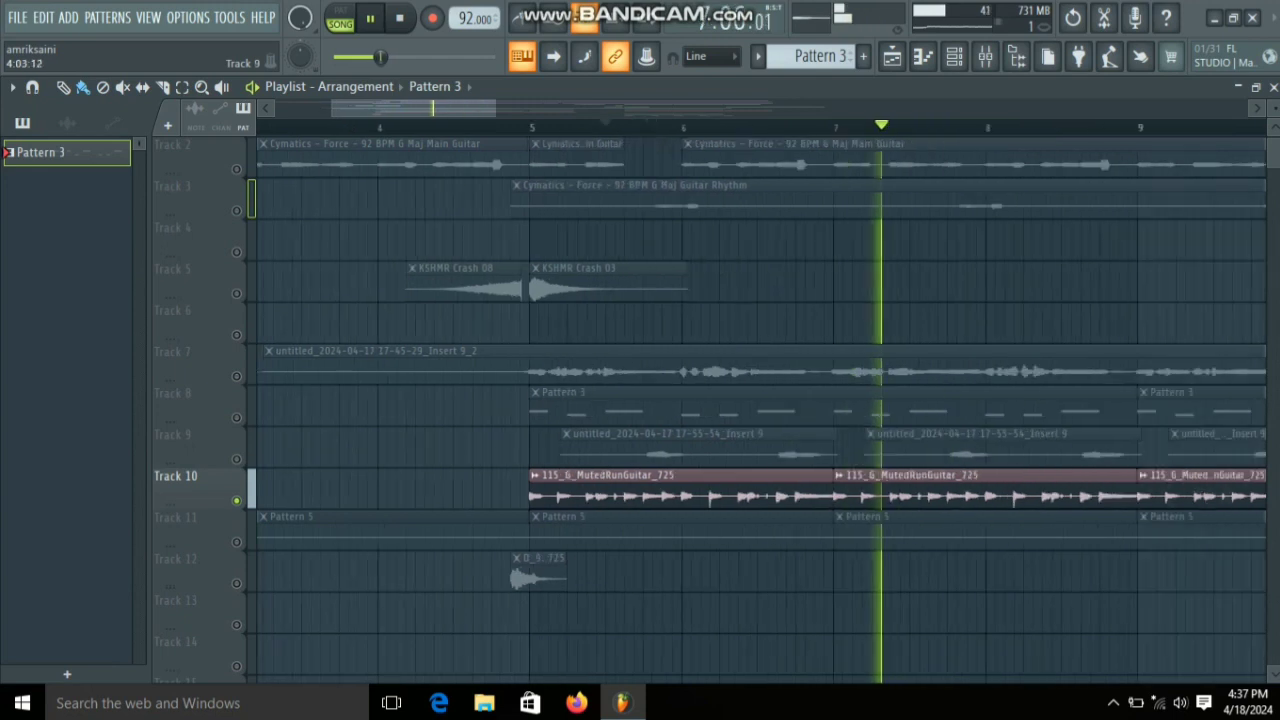
pyautogui.scroll(-2, 540, 440)
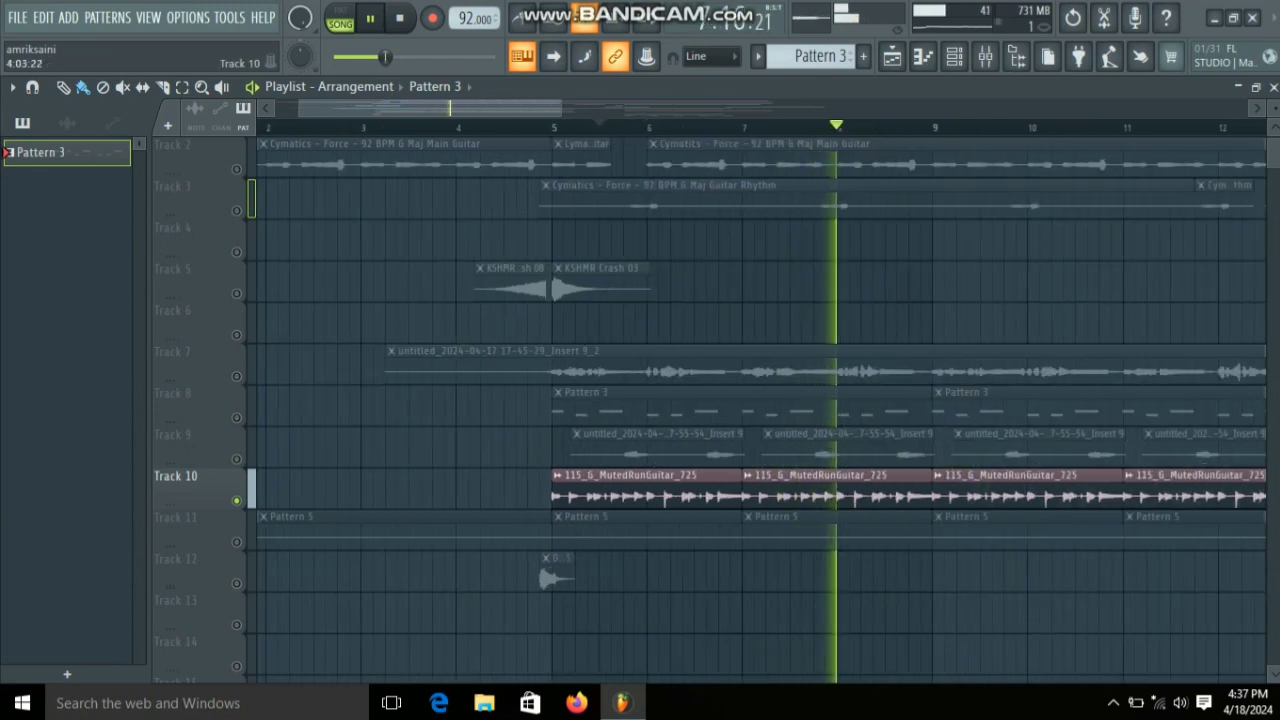
pyautogui.press('space')
# Step: Solo Track 11 and audition its Pattern 5 audio clips, restarting playback from just before bar 5
pyautogui.rightClick(237, 542)
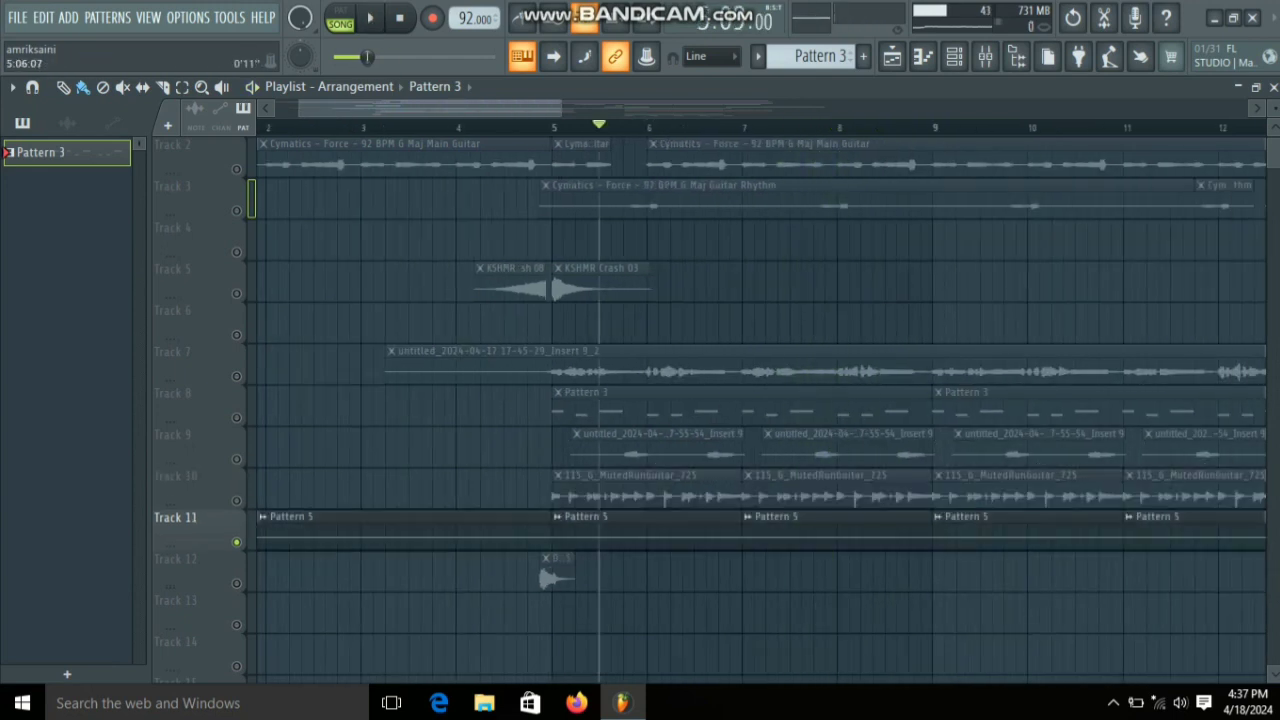
pyautogui.press('space')
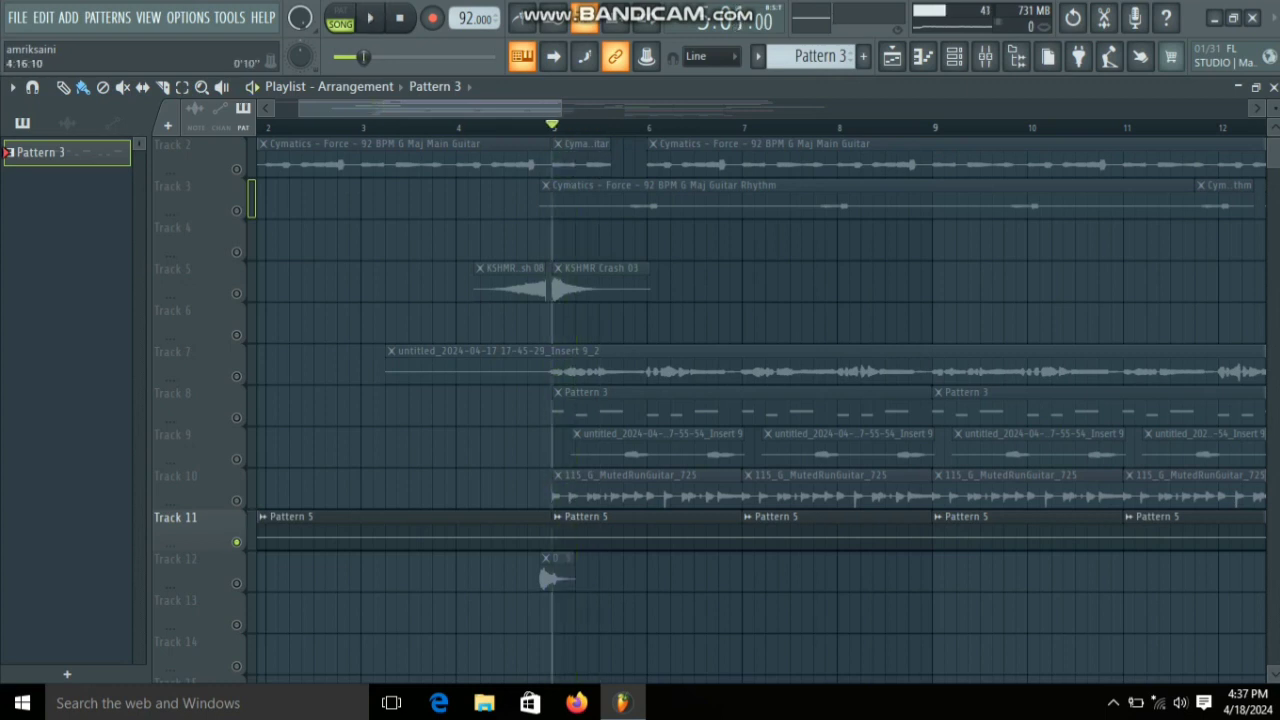
pyautogui.click(540, 145)
pyautogui.click(539, 127)
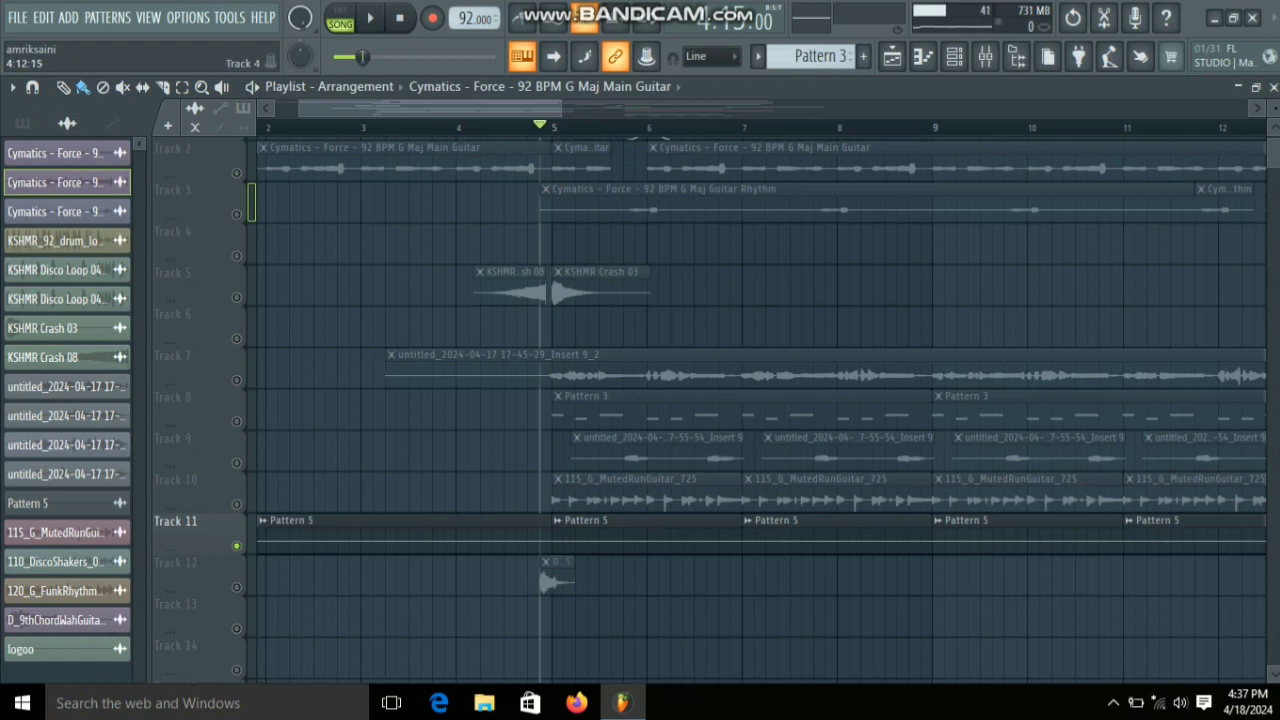
pyautogui.press('space')
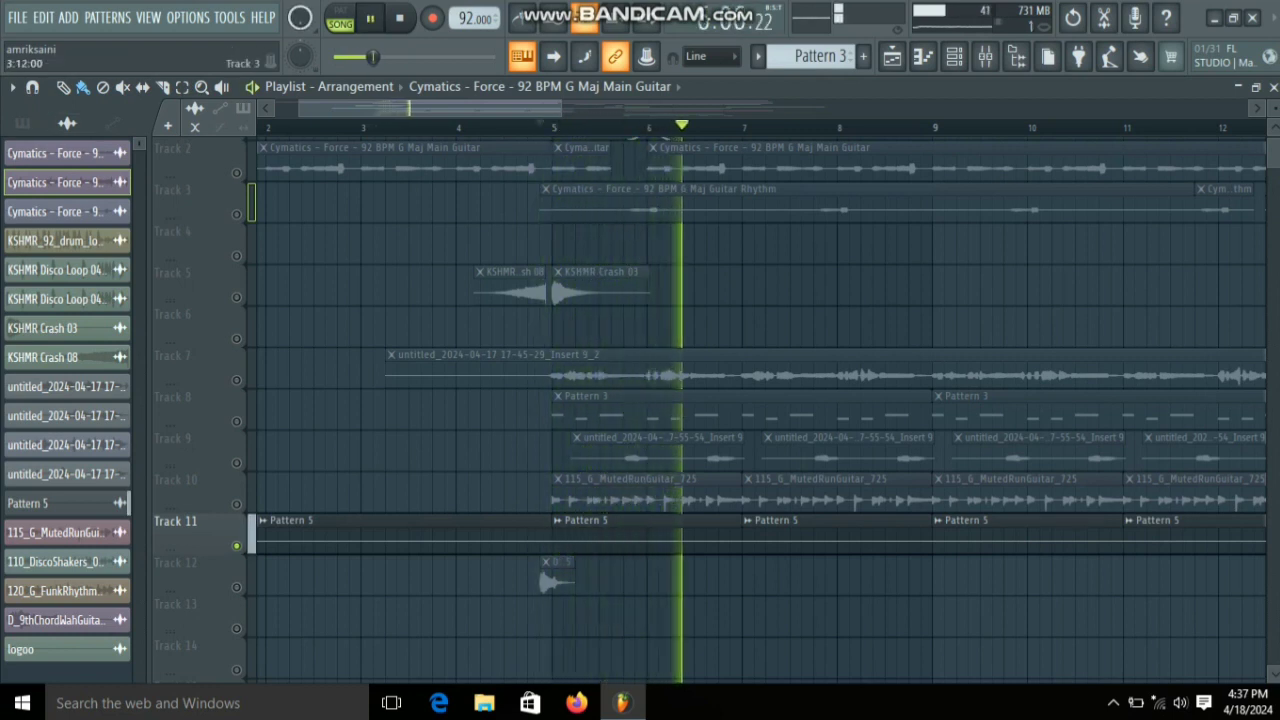
pyautogui.scroll(1, 510, 322)
pyautogui.scroll(-1, 510, 322)
pyautogui.scroll(-2, 510, 322)
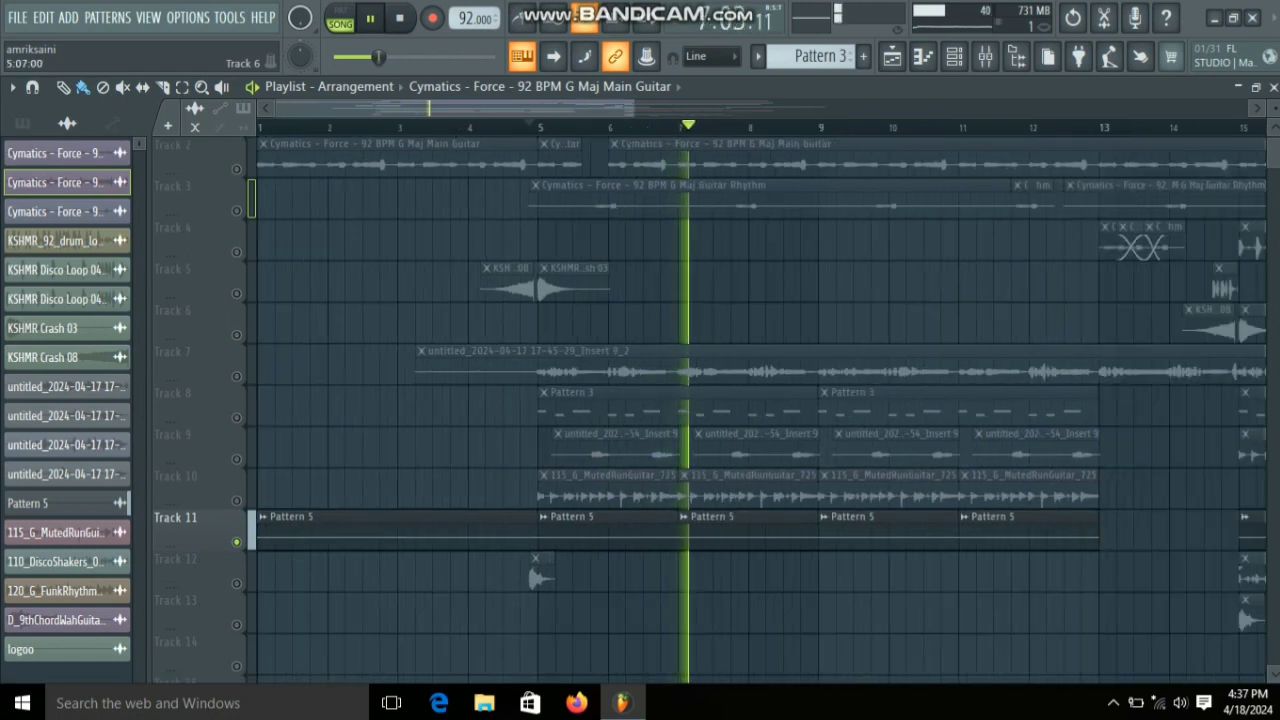
pyautogui.scroll(1, 510, 322)
pyautogui.press('space')
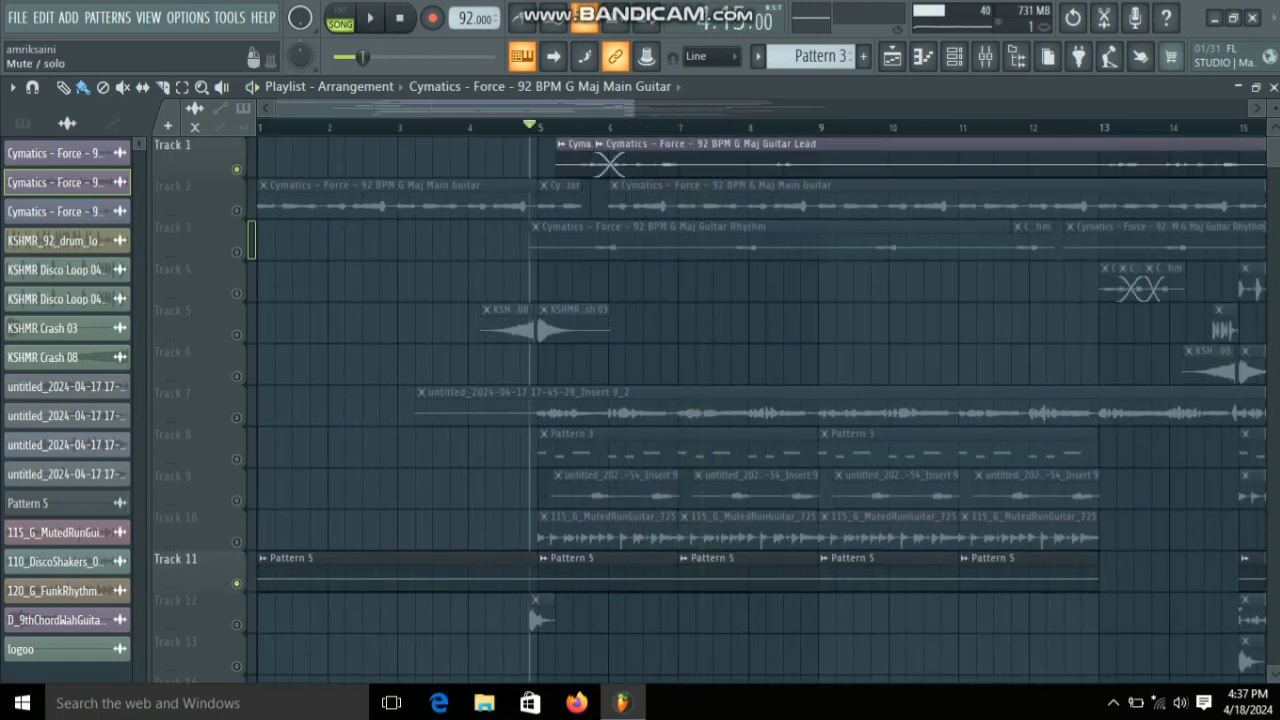
# Step: Re-enable Tracks 2, 3, 8, 9 and 10 alongside Tracks 1 and 11 and play them together from just before bar 5
pyautogui.click(236, 211)
pyautogui.click(236, 252)
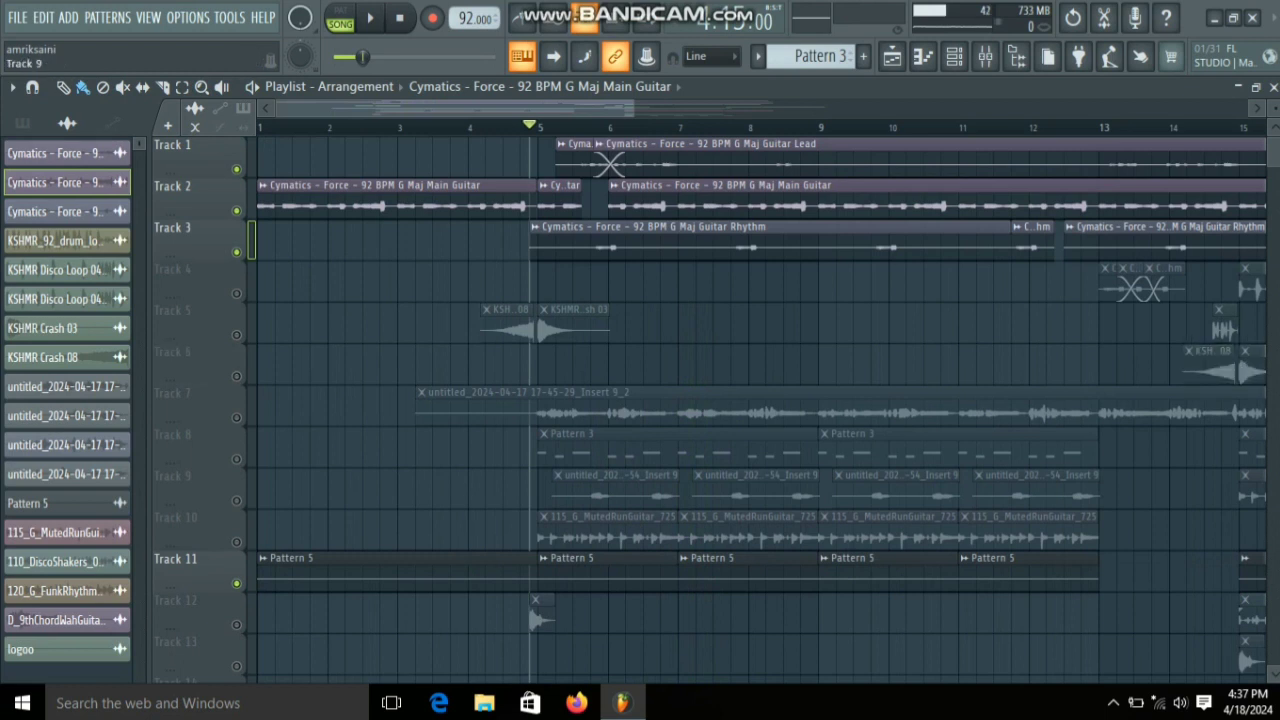
pyautogui.click(236, 459)
pyautogui.click(236, 501)
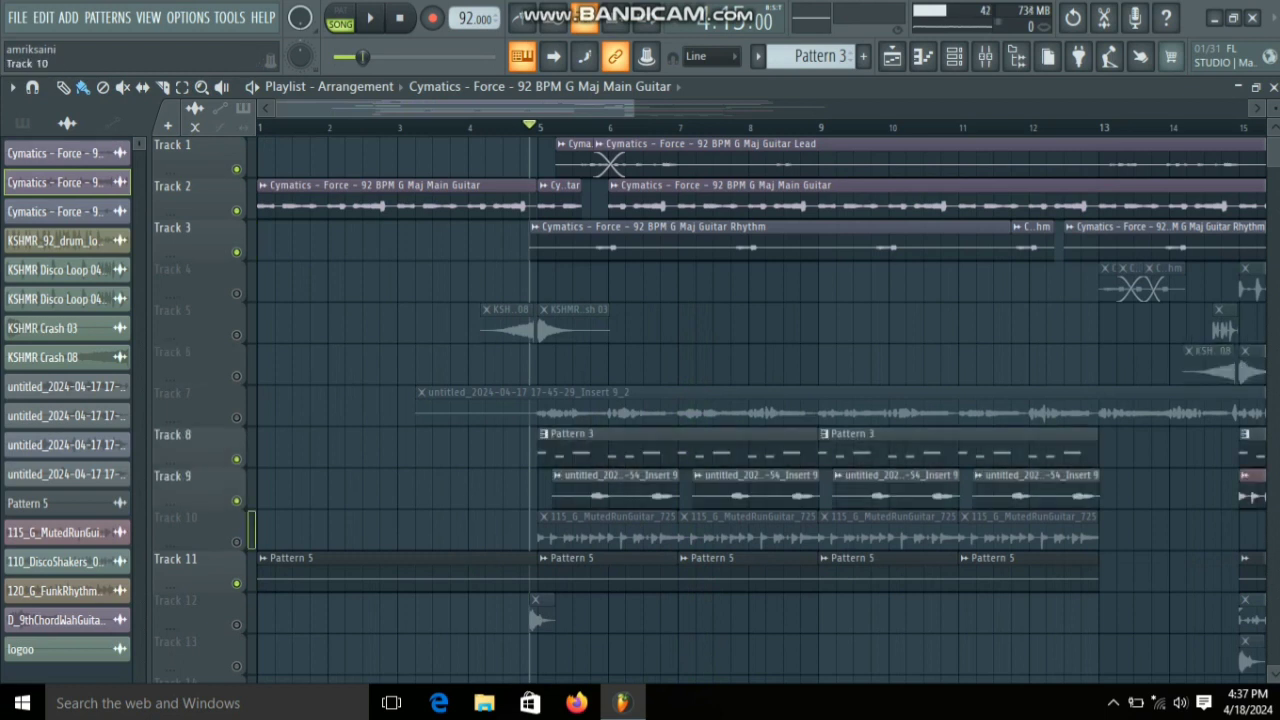
pyautogui.click(236, 542)
pyautogui.press('space')
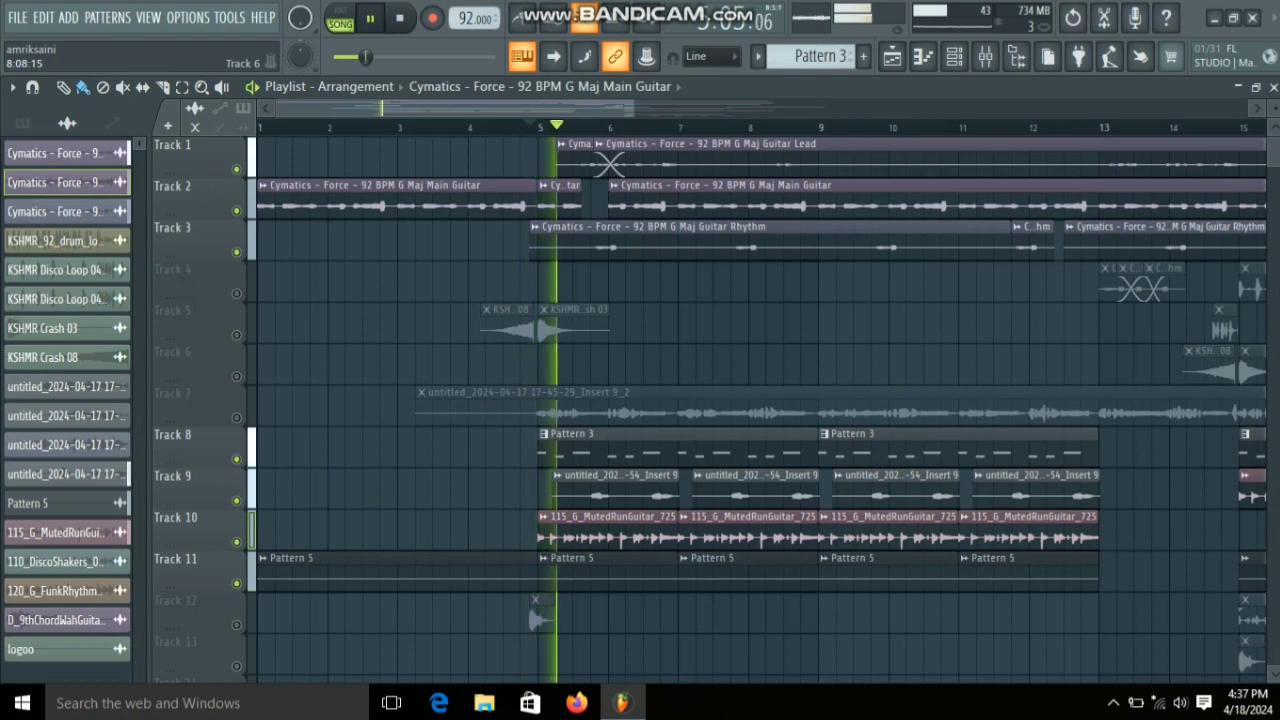
# Step: Follow the combined tracks' playback up to bar 13, examining the clip layout of the whole arrangement, and stop there
pyautogui.scroll(-2, 236, 542)
pyautogui.scroll(-1, 788, 290)
pyautogui.scroll(2, 857, 300)
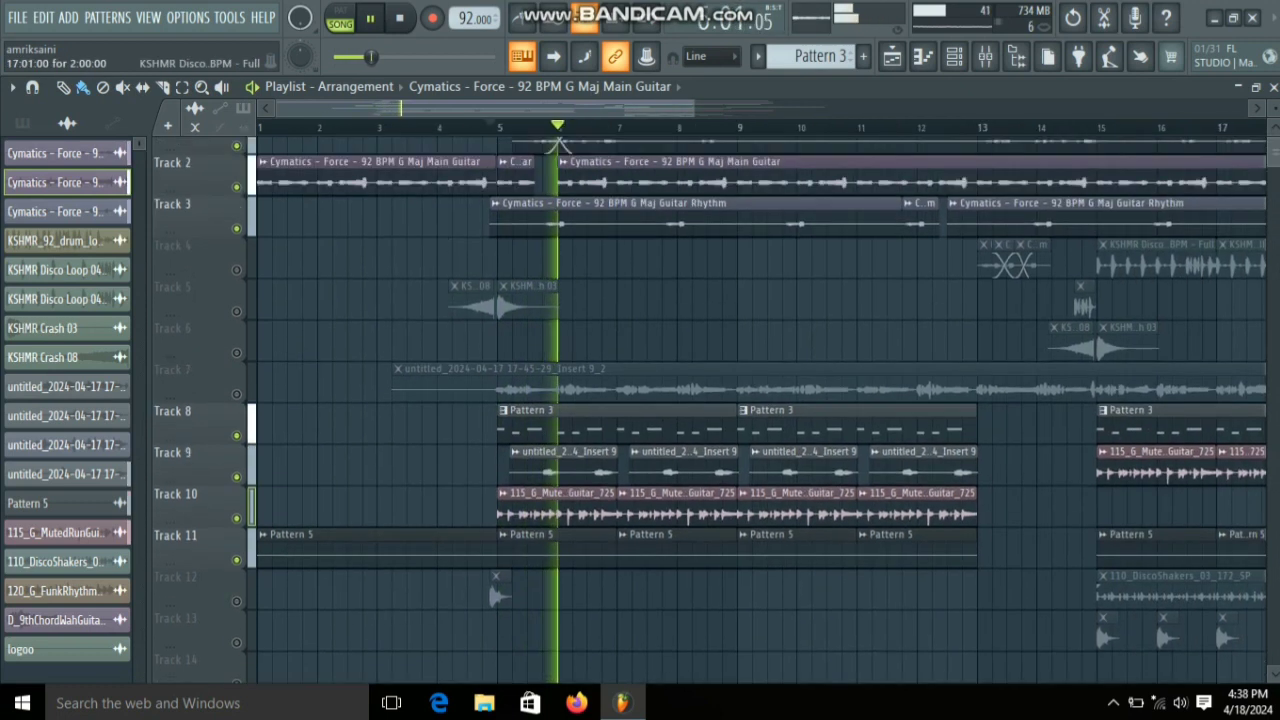
pyautogui.scroll(-1, 760, 400)
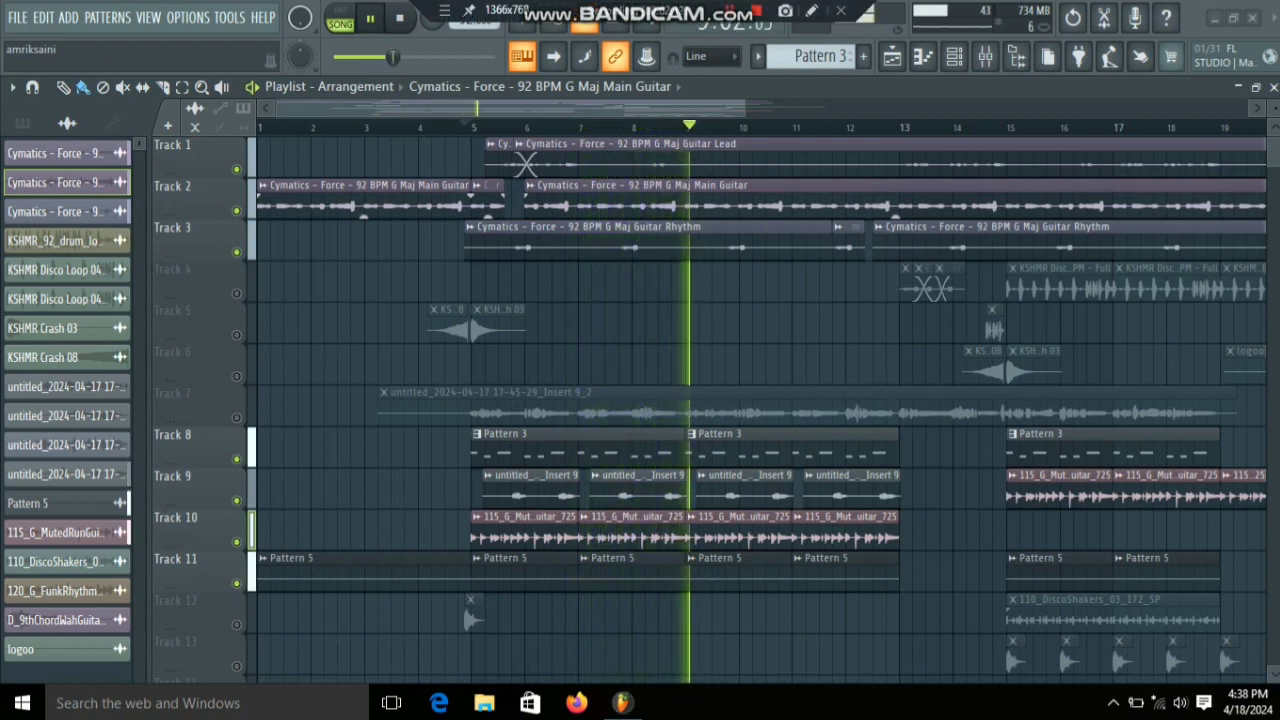
pyautogui.scroll(-2, 600, 200)
pyautogui.scroll(2, 690, 285)
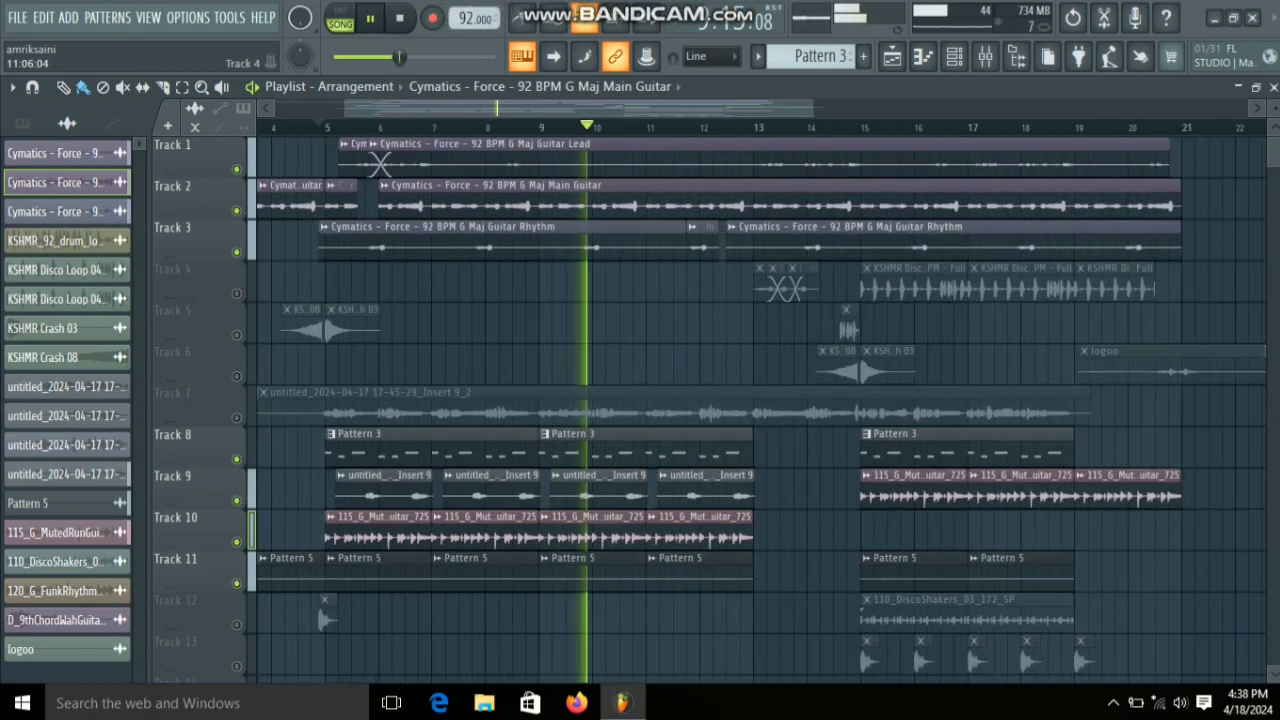
pyautogui.scroll(-2, 548, 285)
pyautogui.scroll(1, 545, 285)
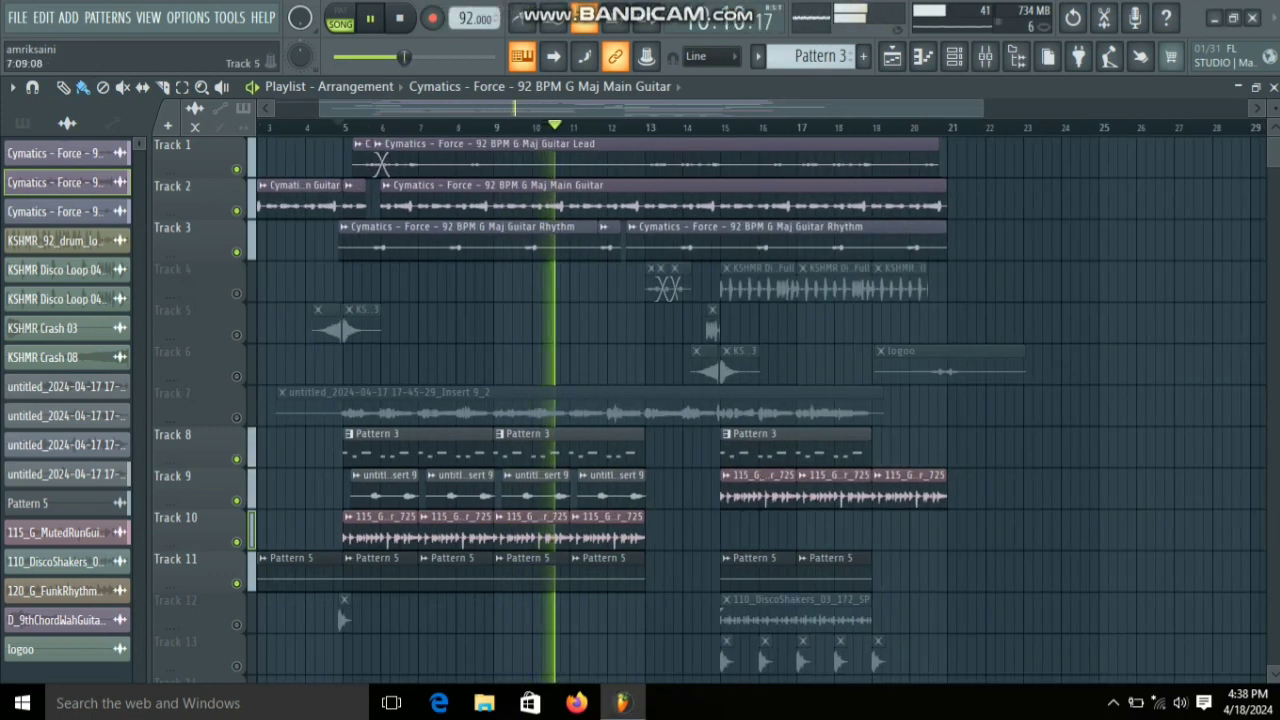
pyautogui.scroll(2, 438, 285)
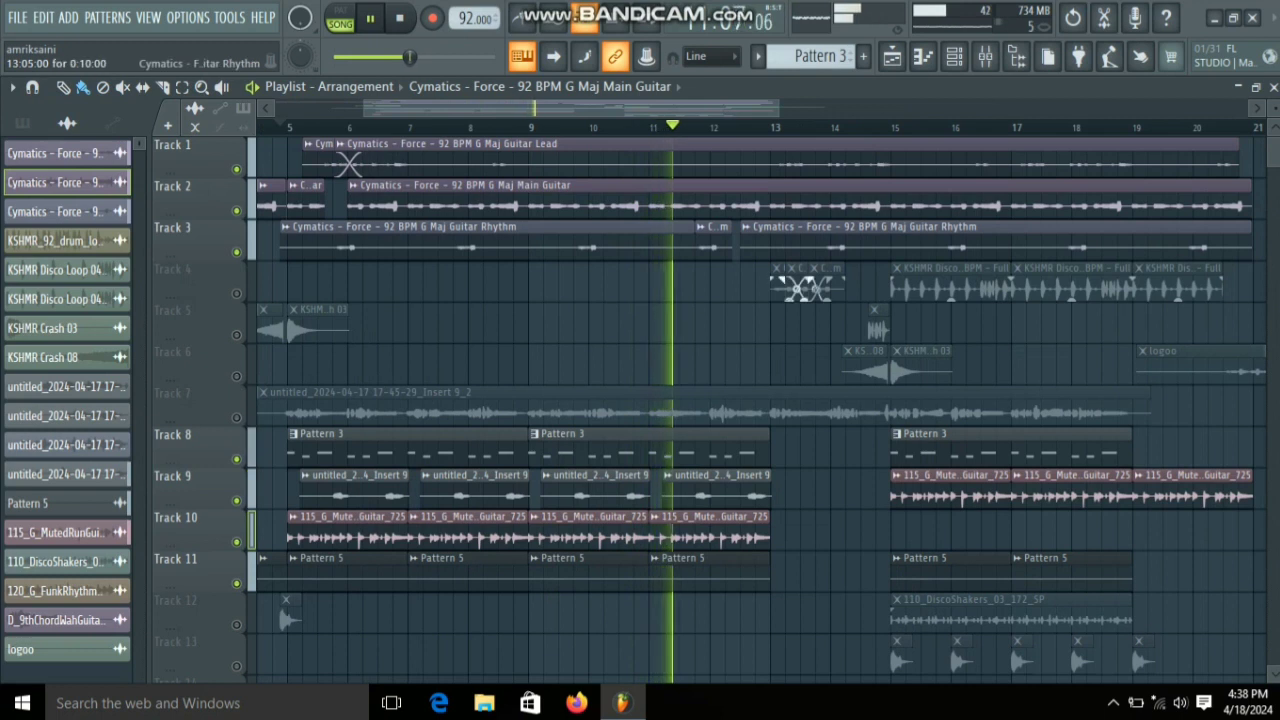
pyautogui.scroll(1, 438, 285)
pyautogui.scroll(-1, 438, 285)
pyautogui.scroll(1, 438, 285)
pyautogui.scroll(-2, 438, 285)
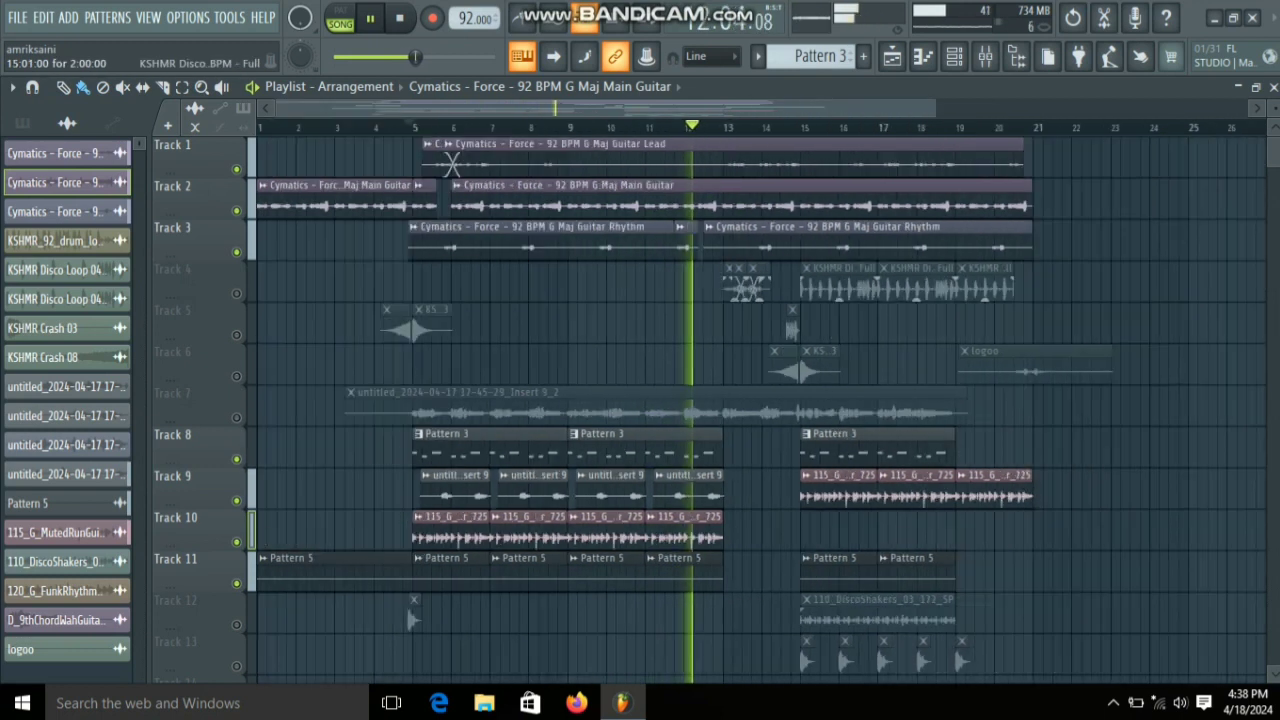
pyautogui.scroll(-5, 452, 163)
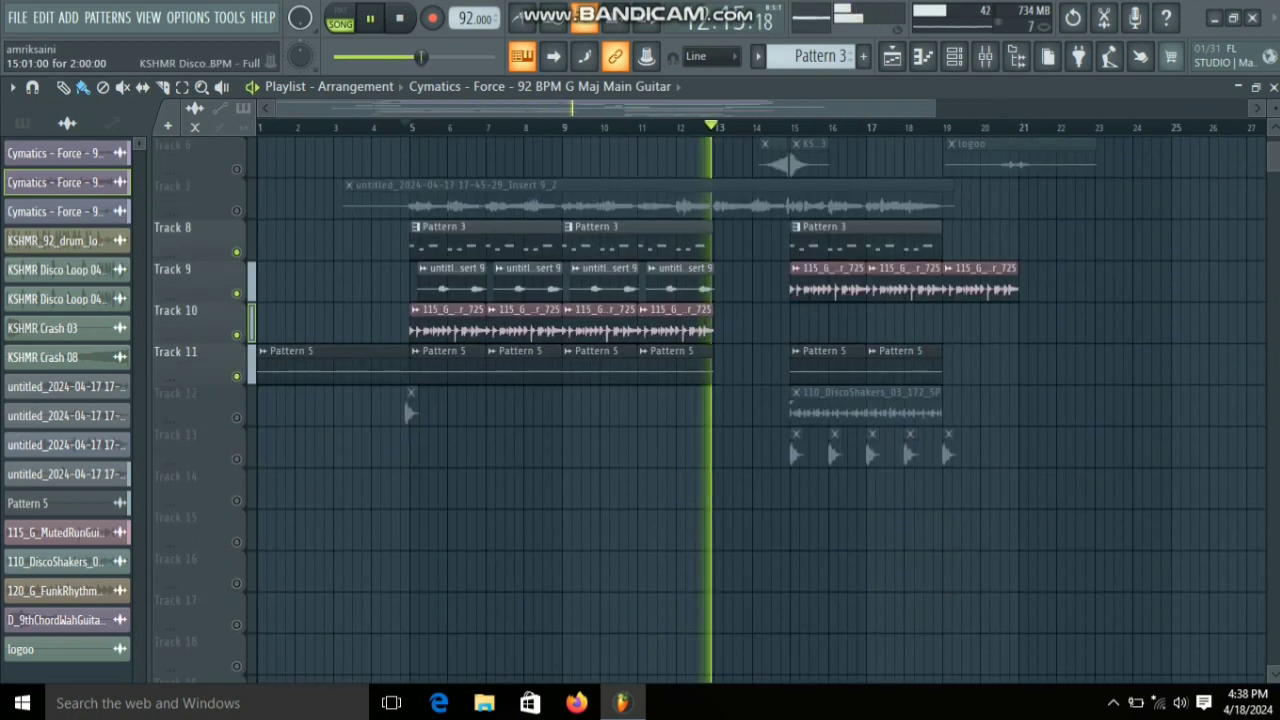
pyautogui.press('space')
# Step: Solo Track 4 and briefly audition its guitar rhythm clips from bar 13
pyautogui.scroll(5, 814, 245)
pyautogui.scroll(-2, 814, 245)
pyautogui.scroll(3, 814, 245)
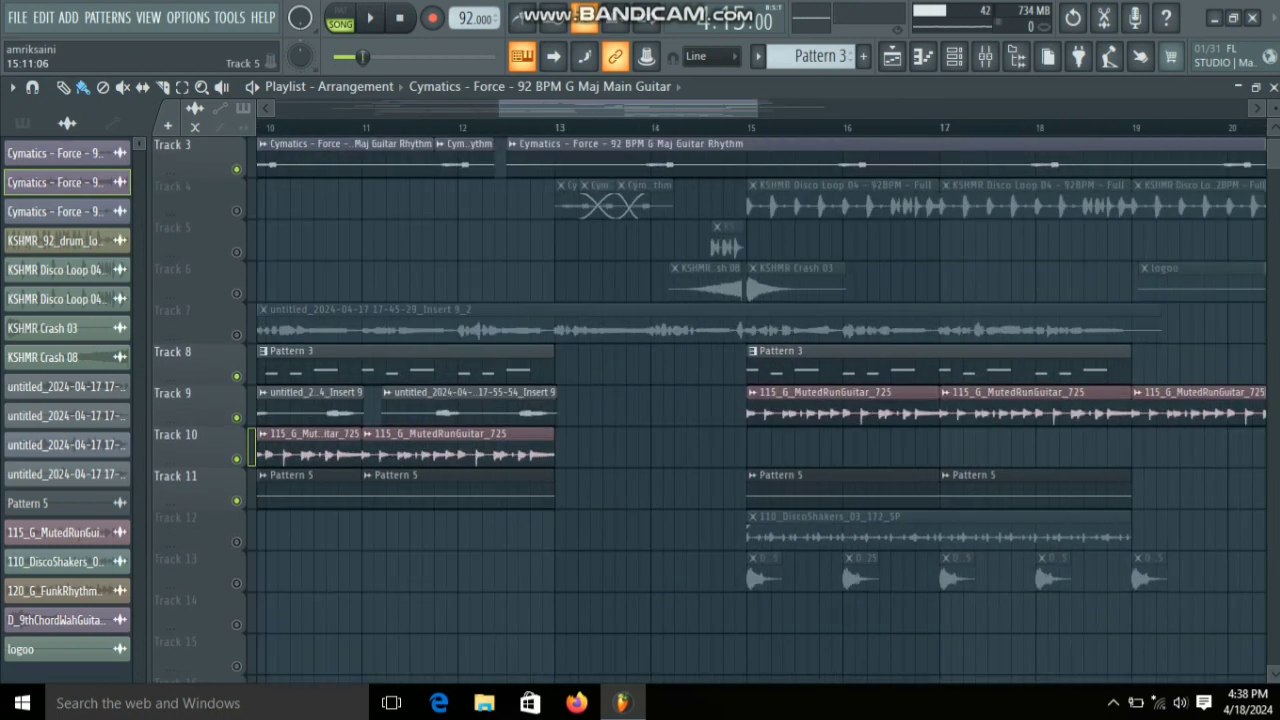
pyautogui.scroll(2, 762, 175)
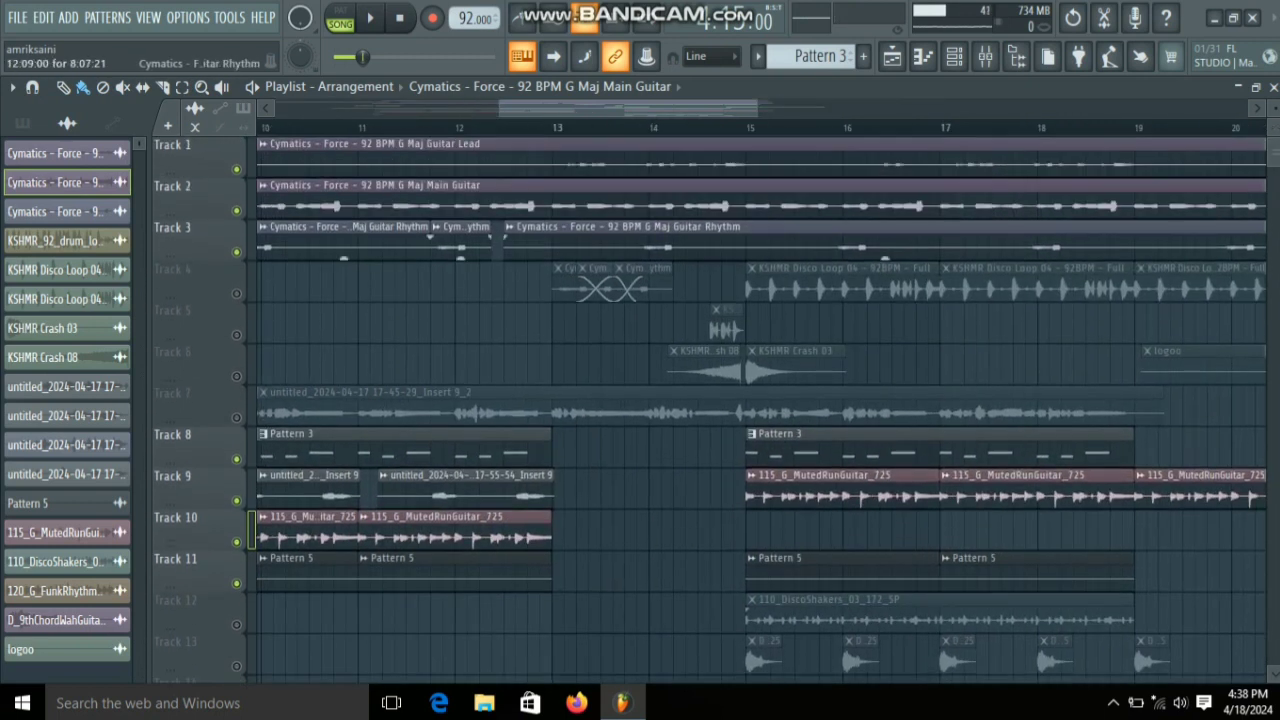
pyautogui.scroll(-3, 950, 320)
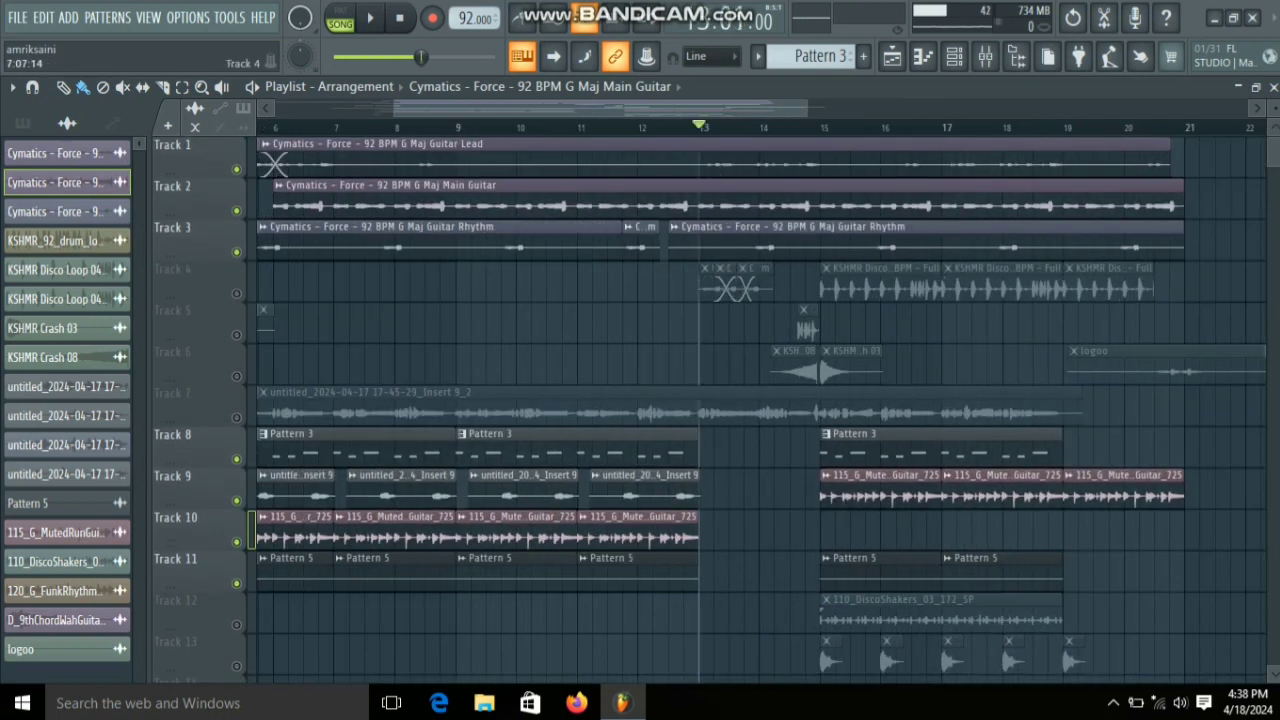
pyautogui.keyDown('ctrl'); pyautogui.click(236, 293); pyautogui.keyUp('ctrl')
pyautogui.press('space')
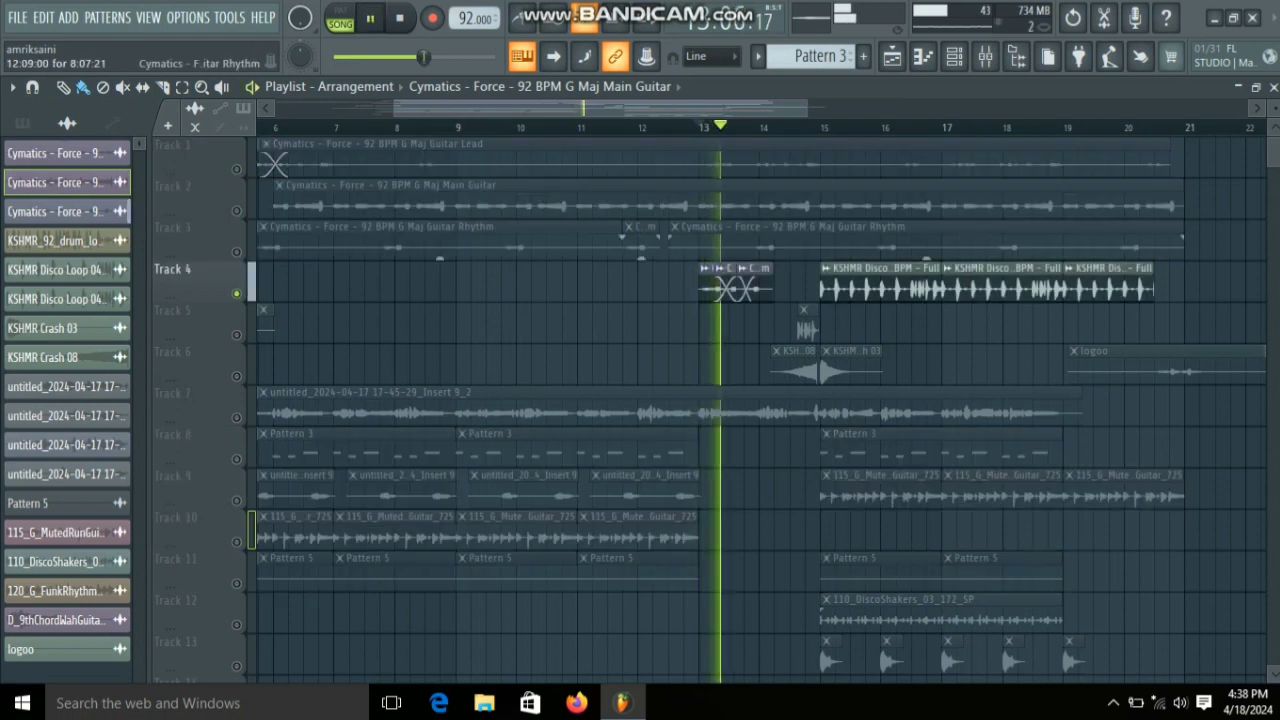
pyautogui.press('space')
# Step: Enable Tracks 5 and 6 alongside Track 4 and audition the fill and crash clips leading into bar 15
pyautogui.click(236, 335)
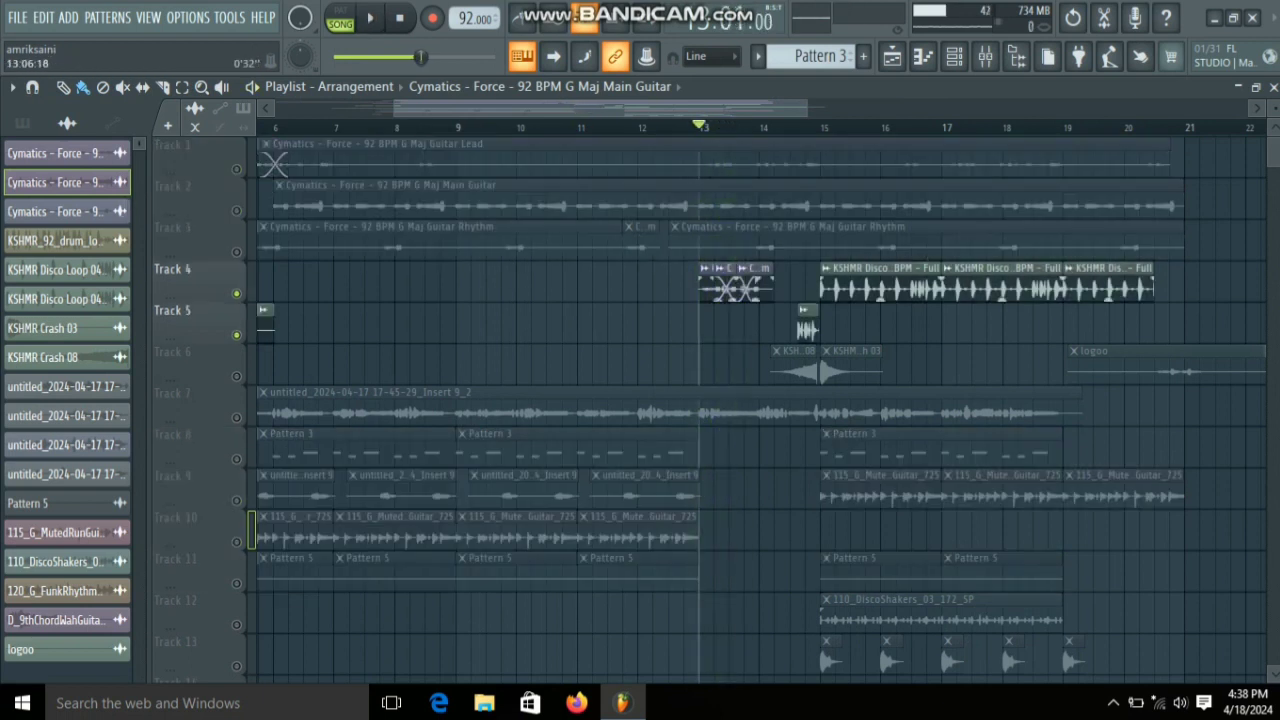
pyautogui.press('space')
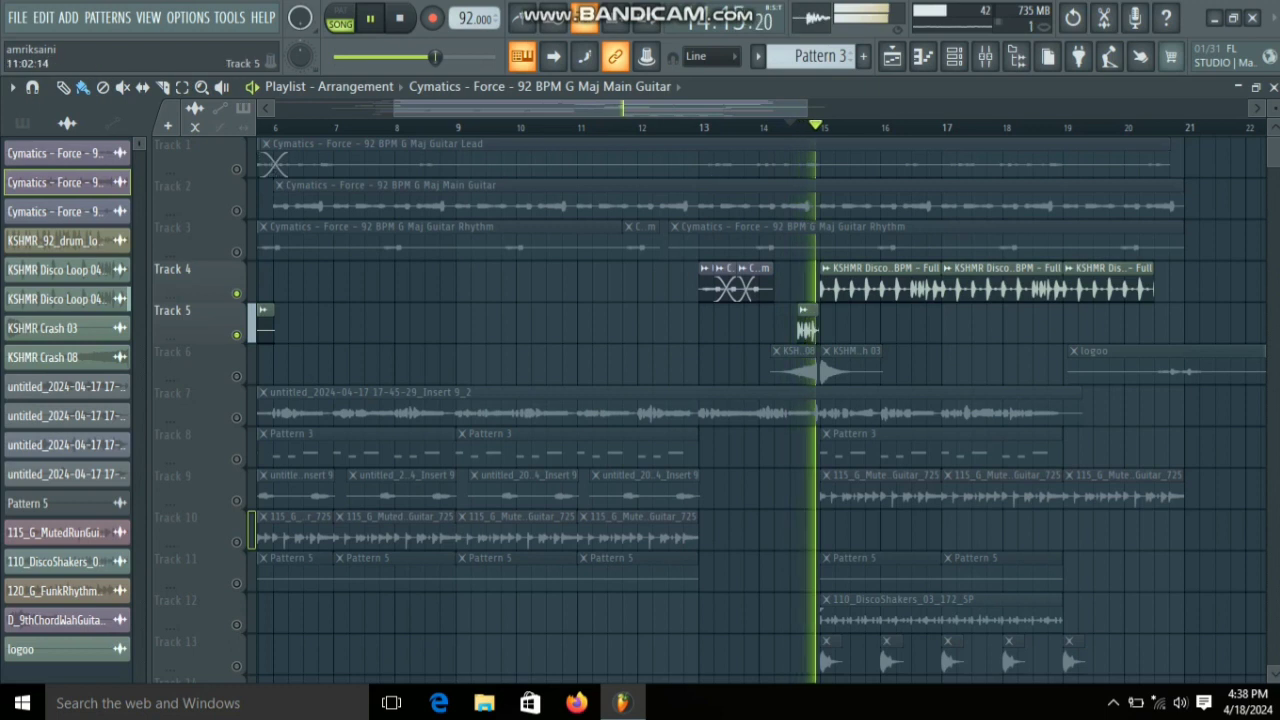
pyautogui.click(236, 376)
pyautogui.press('space')
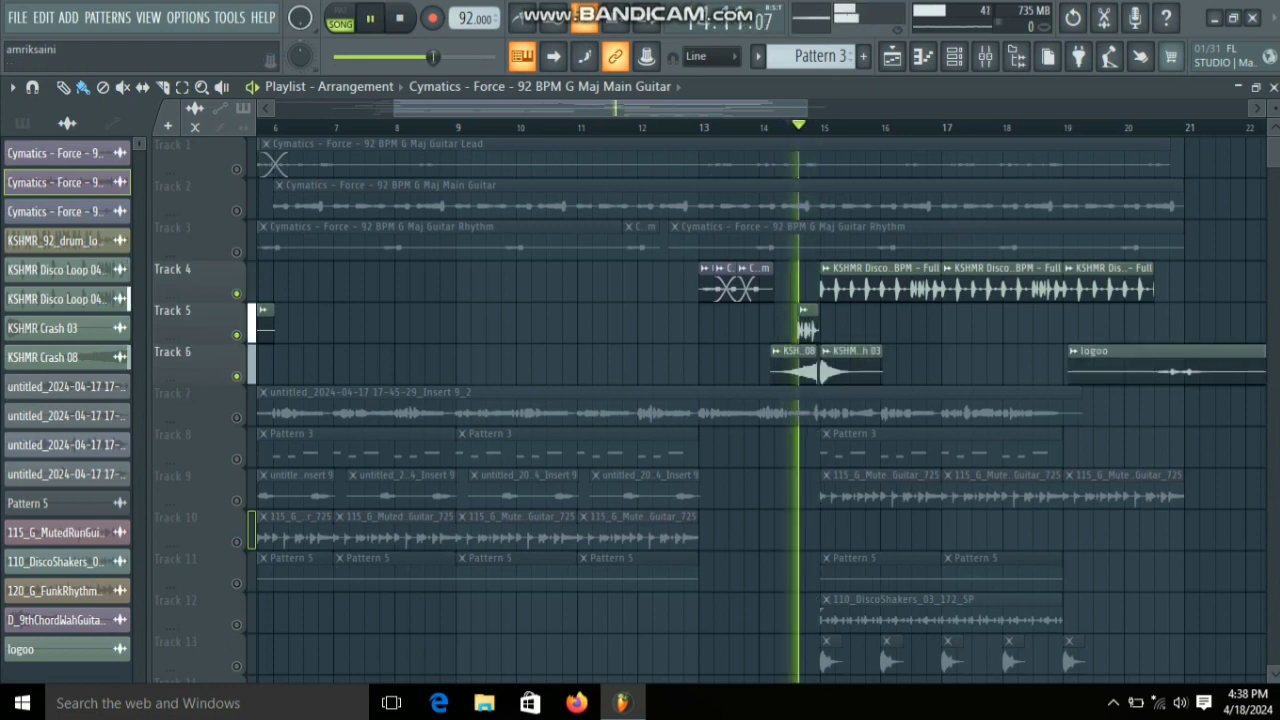
pyautogui.press('space')
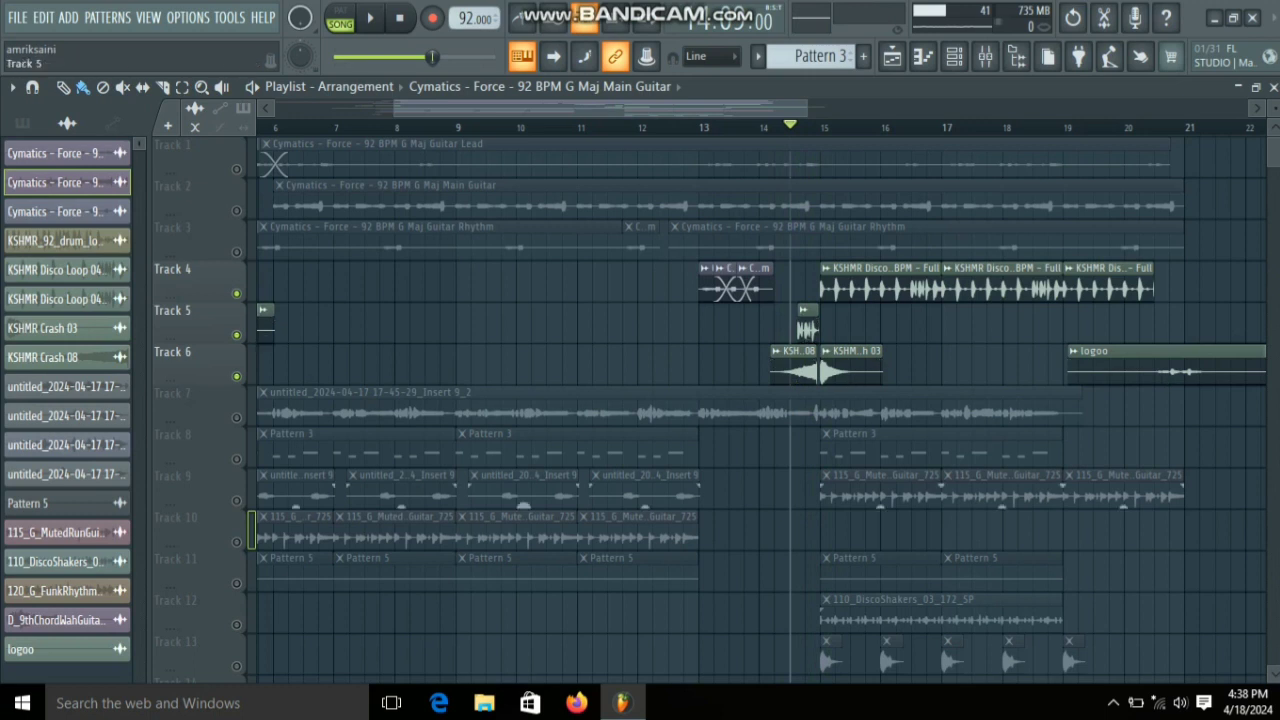
# Step: Solo Track 5 and audition its short fill clip just before bar 15
pyautogui.rightClick(236, 335)
pyautogui.press('space')
pyautogui.press('space')
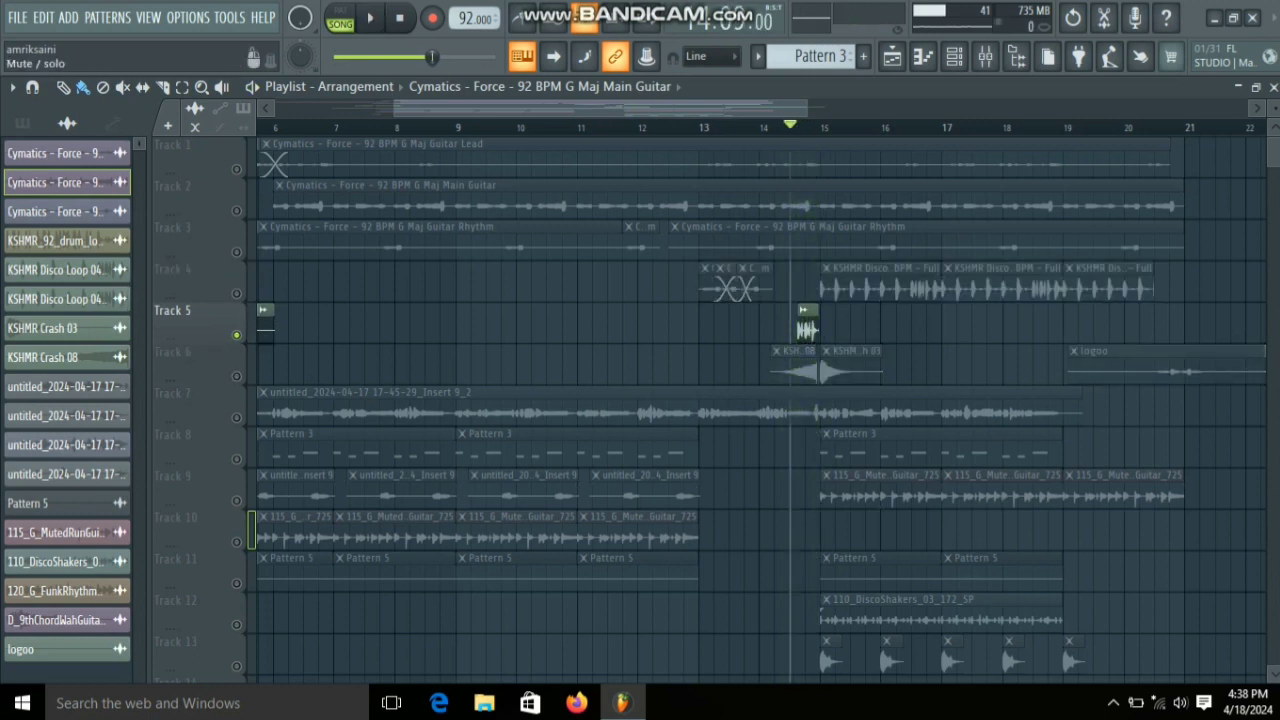
# Step: Solo Track 4 and audition the KSHMR Disco Loop 04 clips from bar 15 while raising the system volume
pyautogui.rightClick(236, 293)
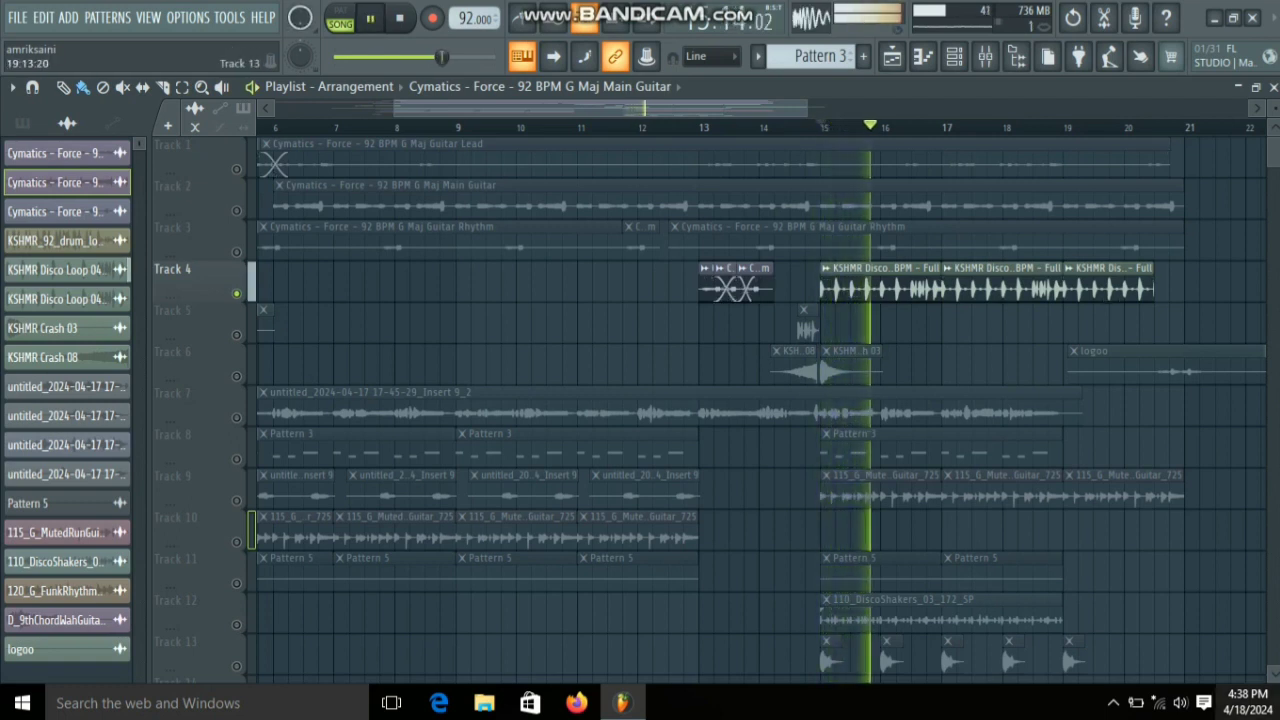
pyautogui.press('XF86AudioRaiseVolume')
pyautogui.press('XF86AudioRaiseVolume')
pyautogui.press('XF86AudioRaiseVolume')
pyautogui.press('XF86AudioRaiseVolume')
pyautogui.press('XF86AudioRaiseVolume')
pyautogui.press('XF86AudioRaiseVolume')
pyautogui.press('XF86AudioRaiseVolume')
pyautogui.press('XF86AudioRaiseVolume')
pyautogui.press('XF86AudioRaiseVolume')
pyautogui.press('XF86AudioRaiseVolume')
pyautogui.press('XF86AudioRaiseVolume')
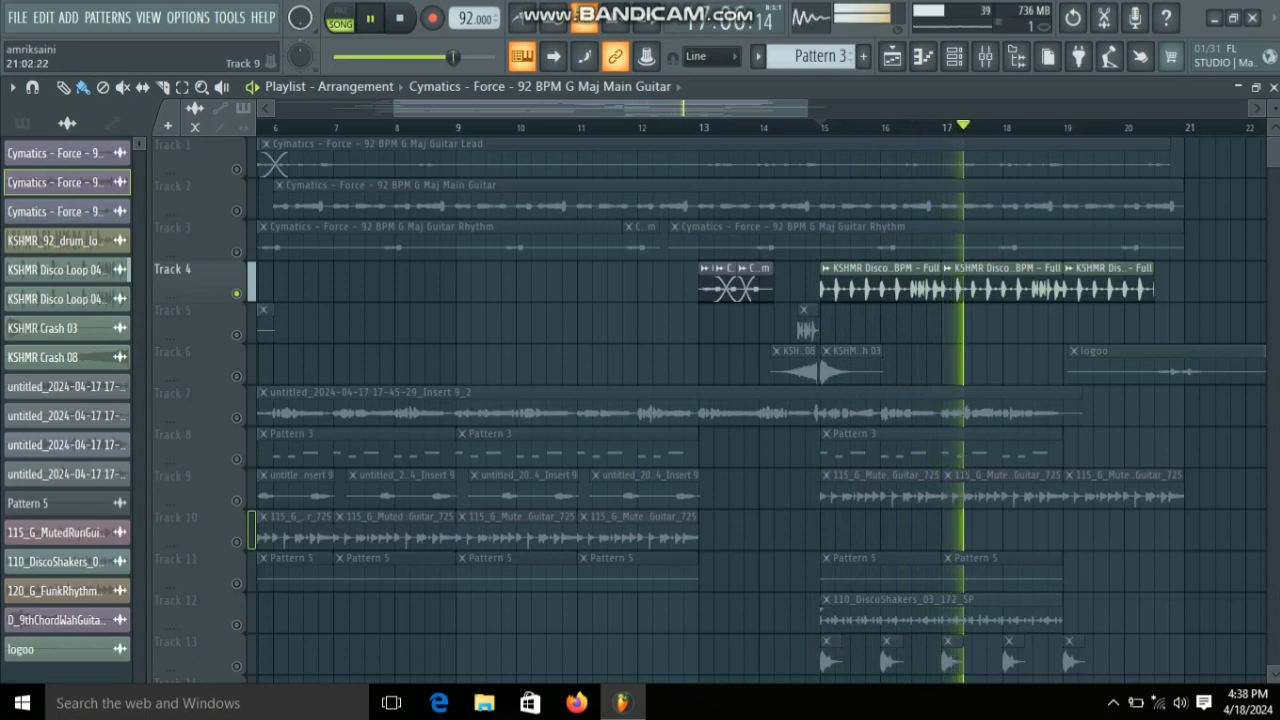
pyautogui.press('space')
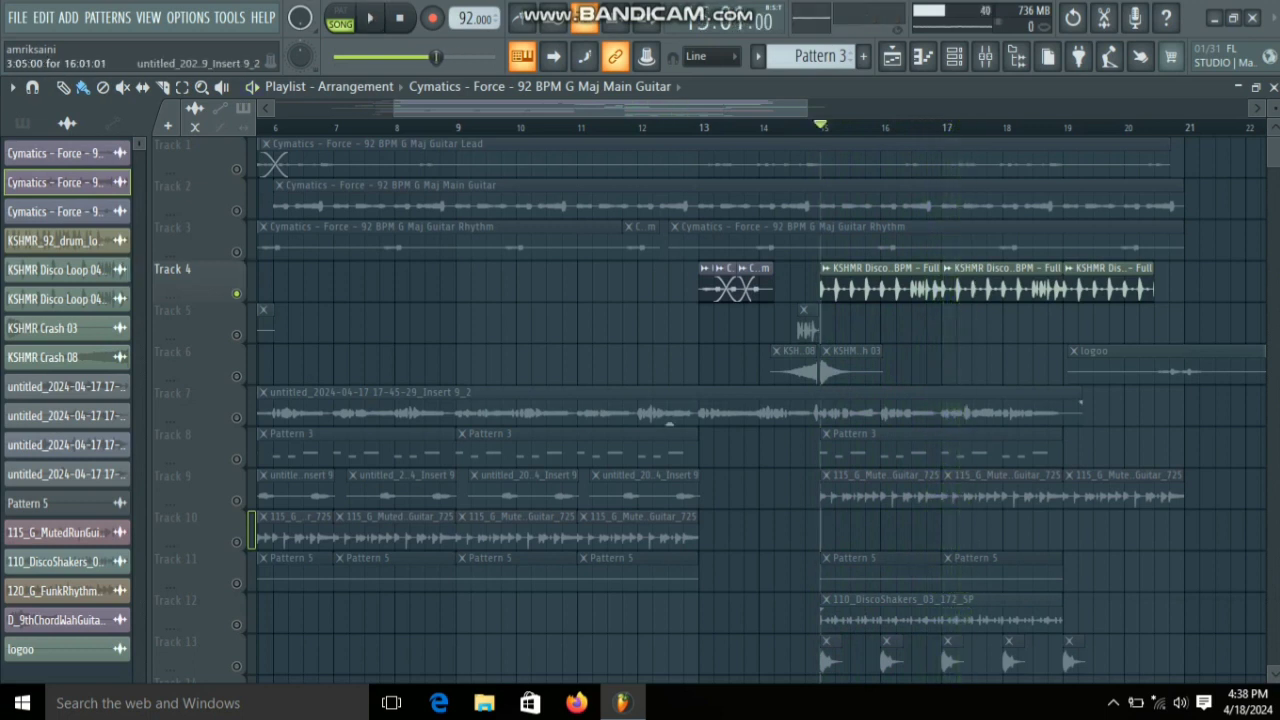
# Step: Enable Tracks 8, 9 and 11 alongside Track 4 and briefly play the section from bar 15
pyautogui.click(236, 459)
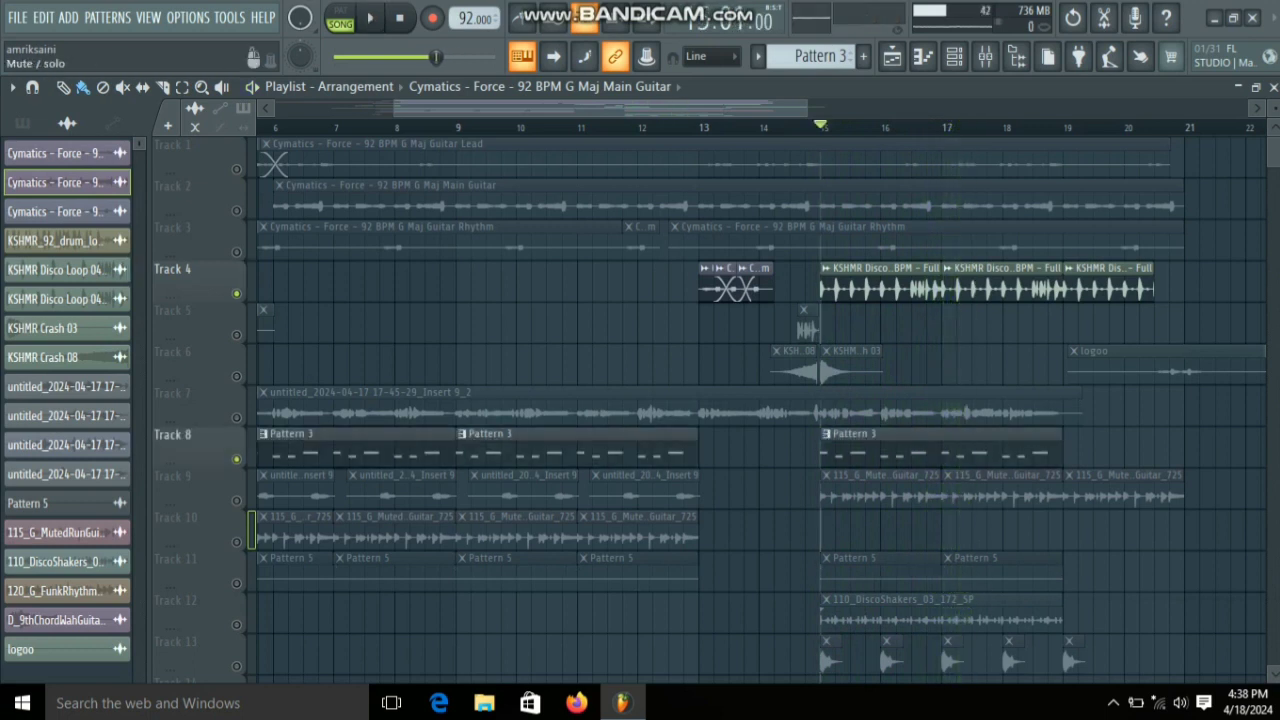
pyautogui.click(236, 500)
pyautogui.scroll(-2, 236, 500)
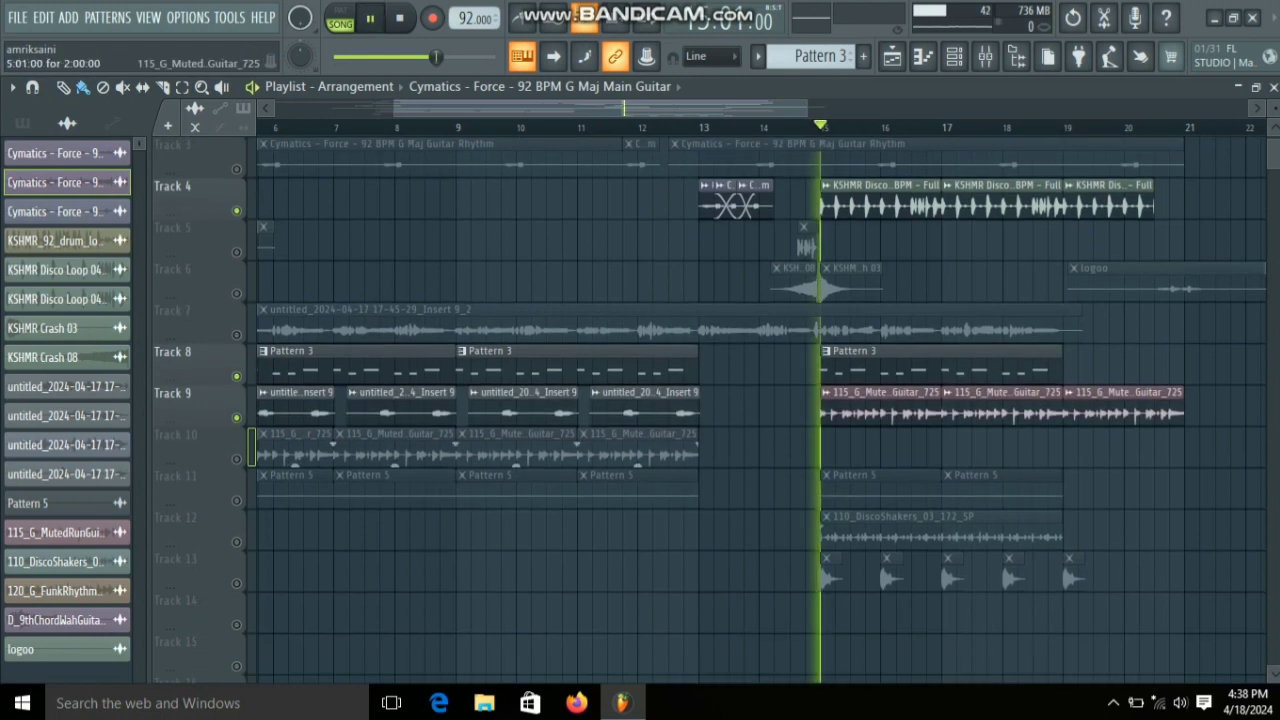
pyautogui.press('space')
pyautogui.click(236, 500)
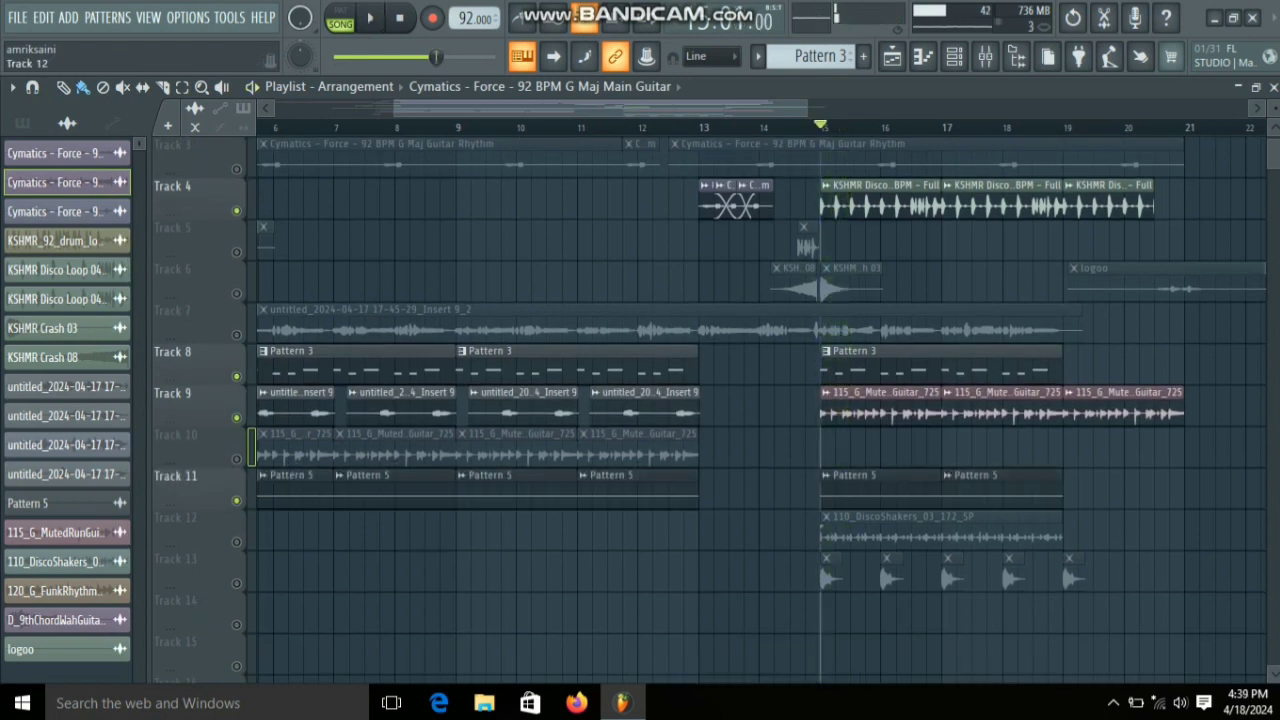
# Step: Solo Track 12, audition the 110_DiscoShakers_03_172_SP clip from bar 15, and open and close its clip settings
pyautogui.rightClick(236, 542)
pyautogui.press('space')
pyautogui.doubleClick(943, 543)
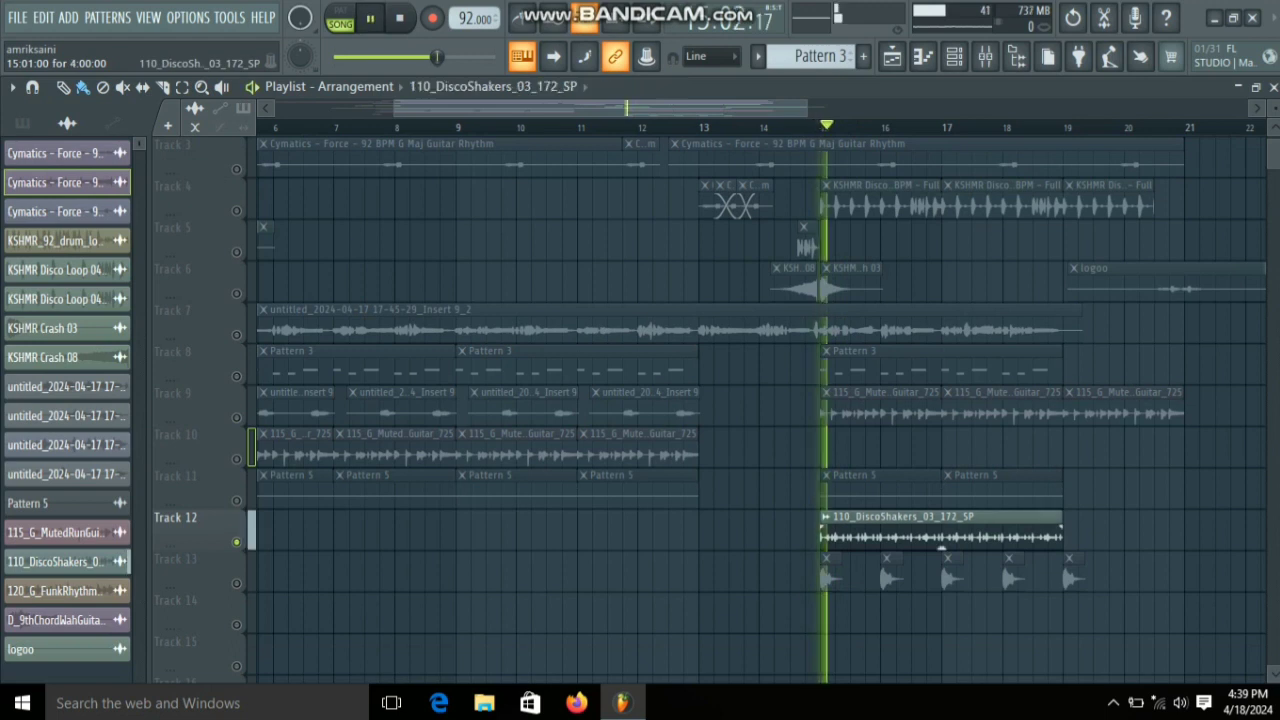
pyautogui.click(628, 272)
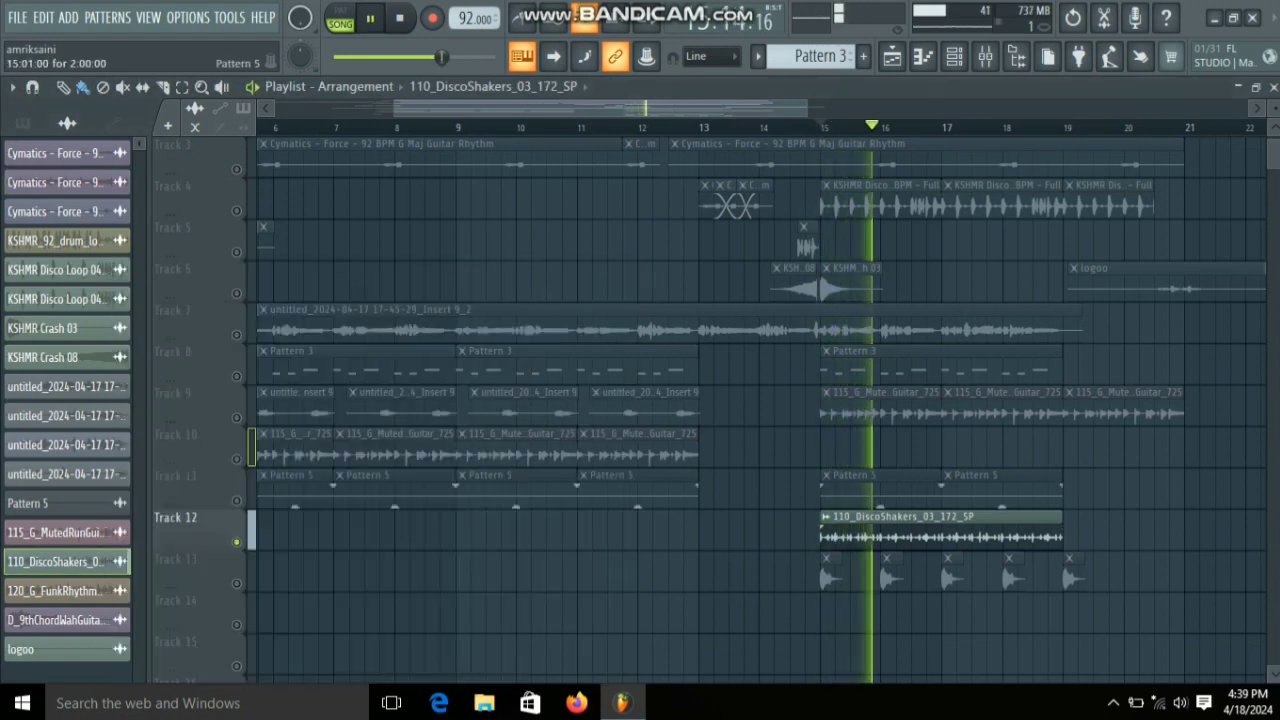
# Step: Enable Track 4 alongside Track 12 and audition the disco loop and shakers together from bar 15
pyautogui.scroll(2, 700, 280)
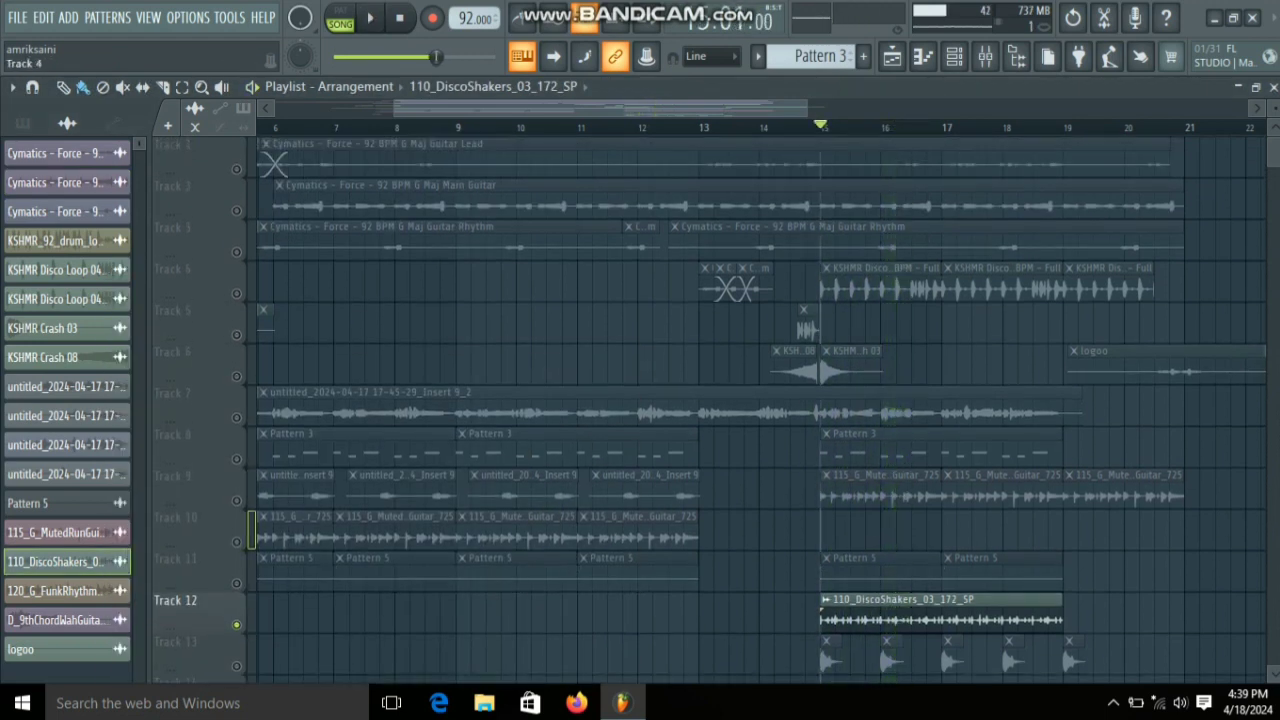
pyautogui.click(236, 293)
pyautogui.scroll(-2, 700, 400)
pyautogui.press('space')
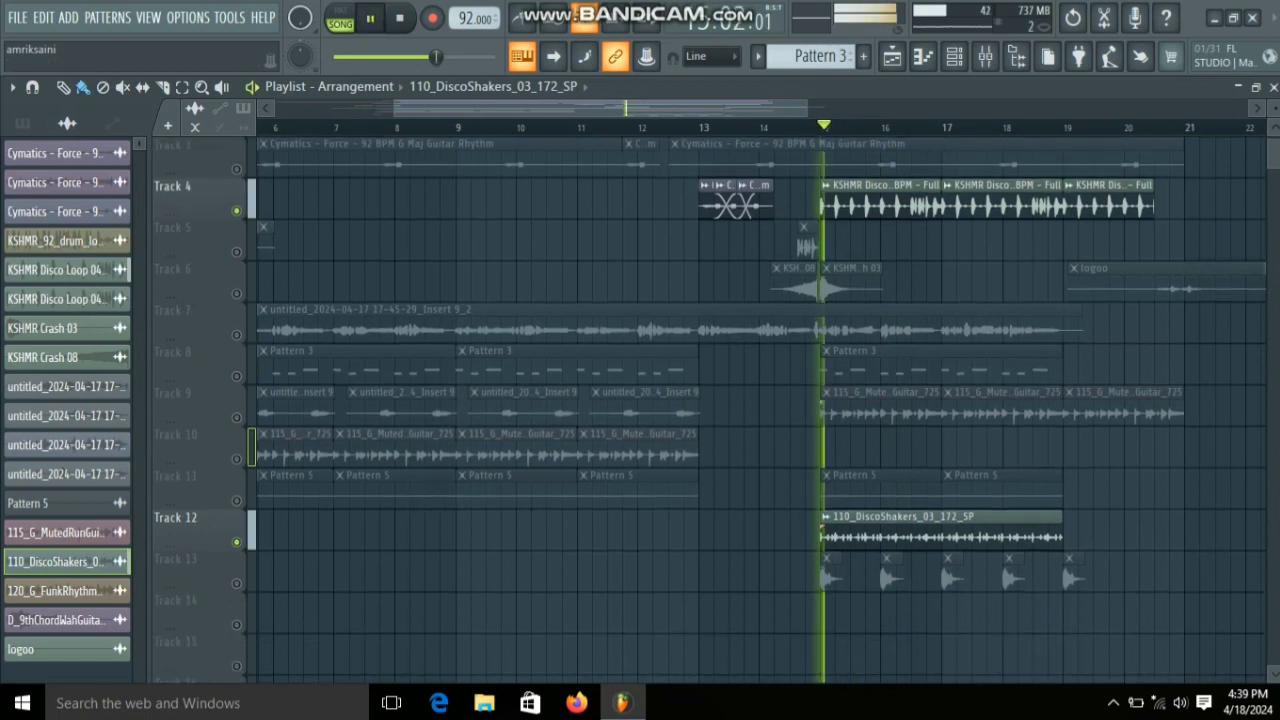
pyautogui.scroll(-1, 1050, 490)
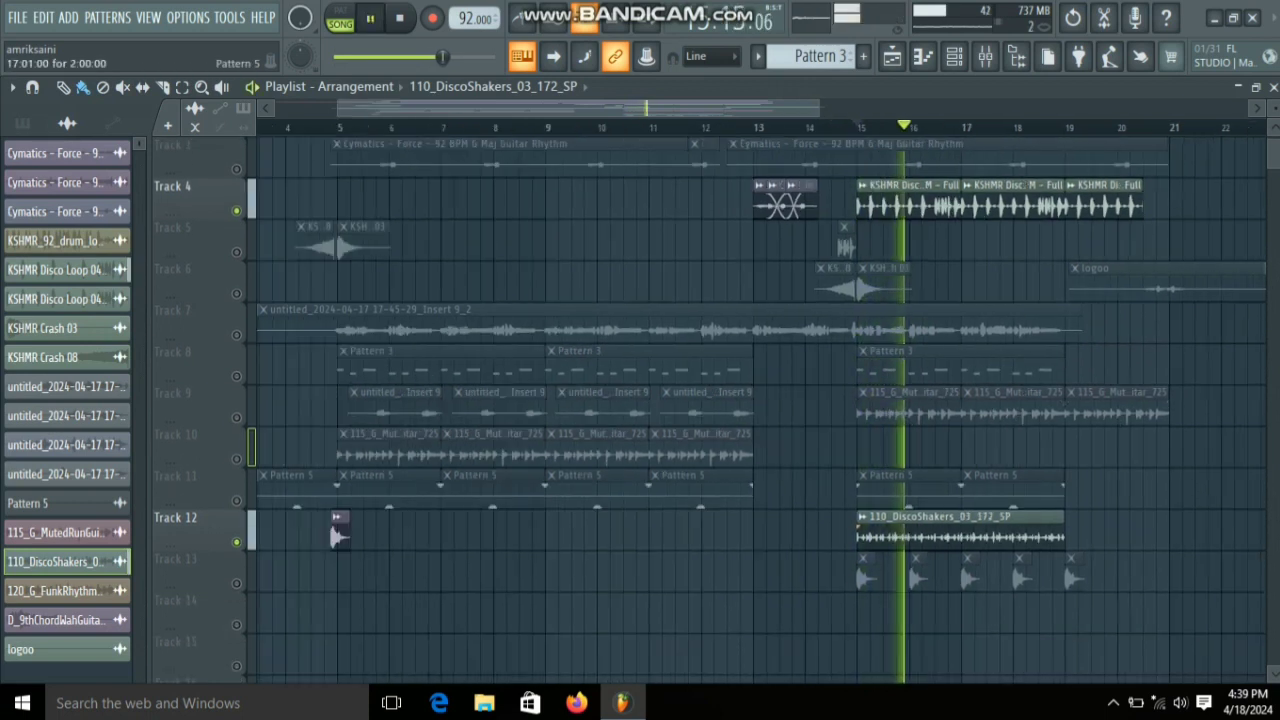
pyautogui.scroll(2, 970, 490)
pyautogui.scroll(-1, 972, 490)
pyautogui.scroll(2, 970, 490)
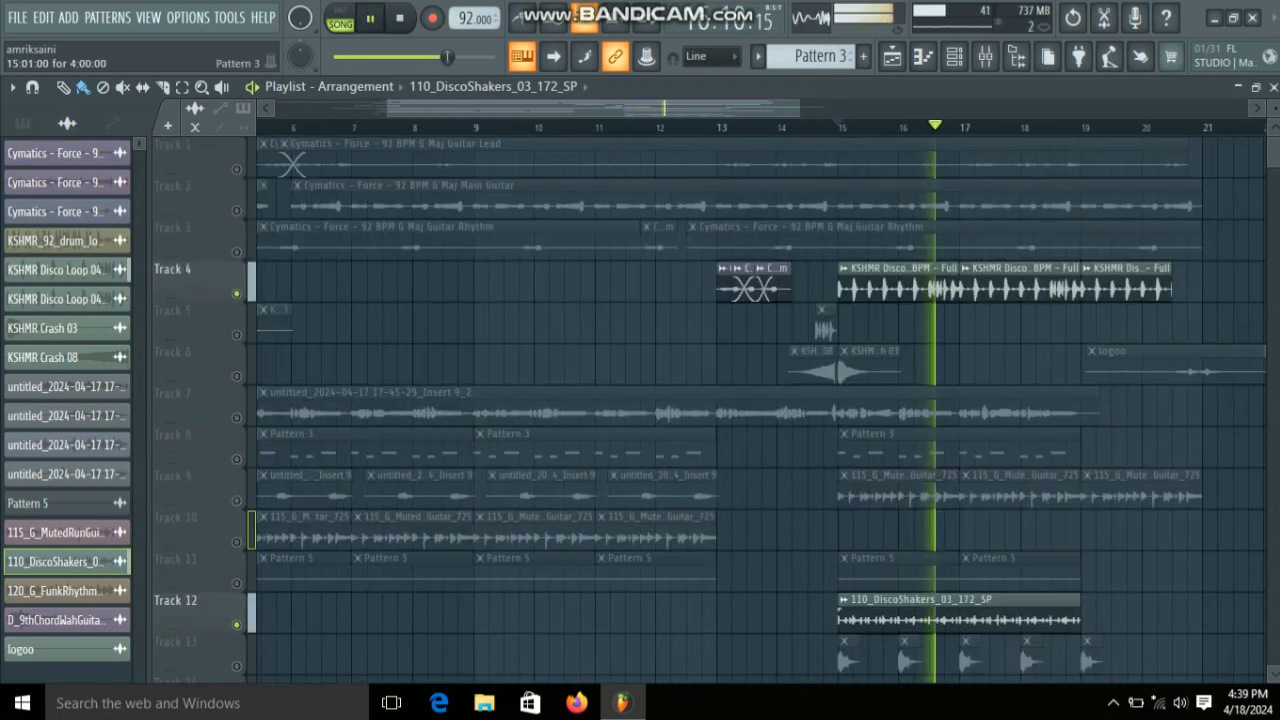
pyautogui.scroll(-4, 760, 410)
pyautogui.press('space')
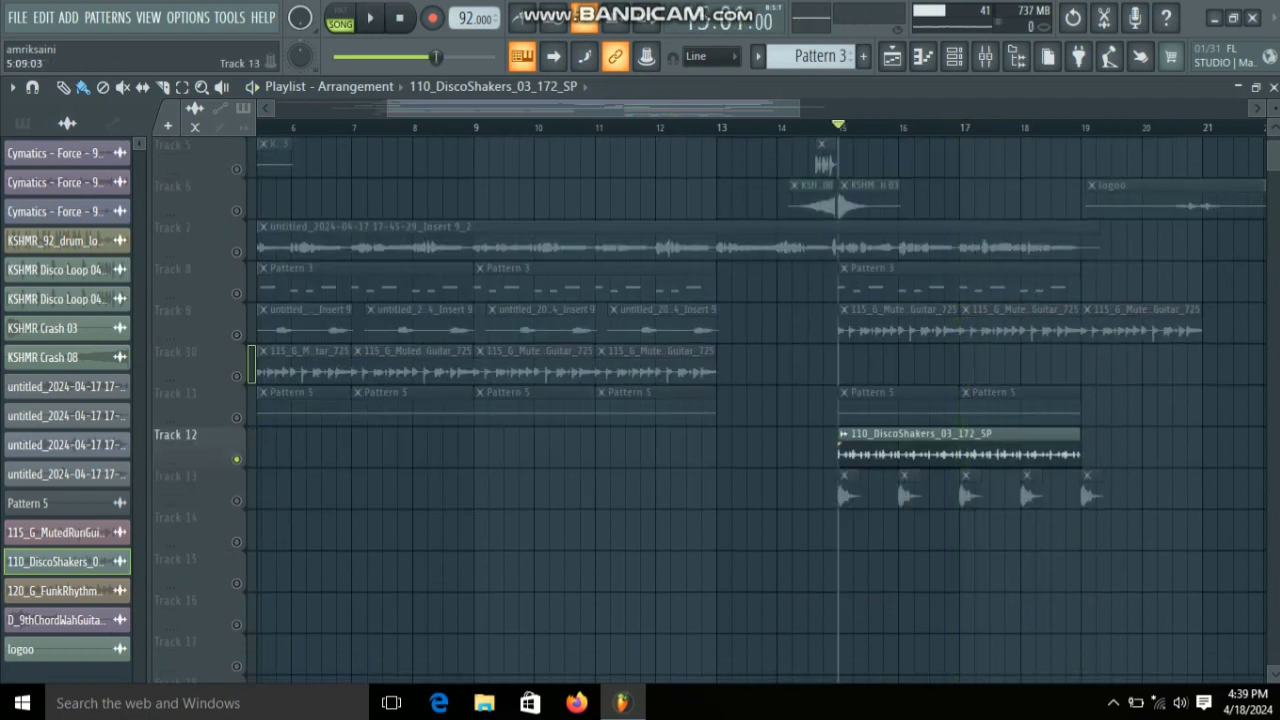
# Step: Solo Track 13 and audition its D_9thChordWah guitar clips from bar 15, viewing them close up
pyautogui.scroll(1, 240, 500)
pyautogui.rightClick(240, 520)
pyautogui.click(400, 571)
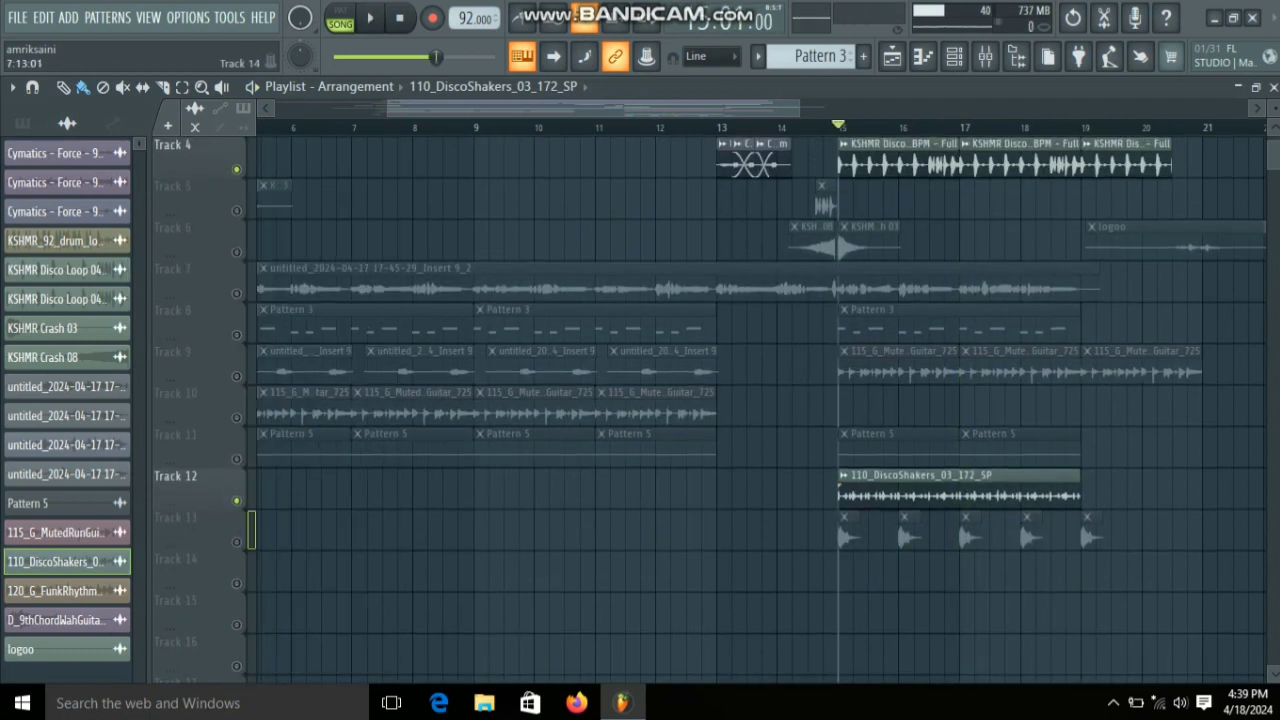
pyautogui.rightClick(236, 541)
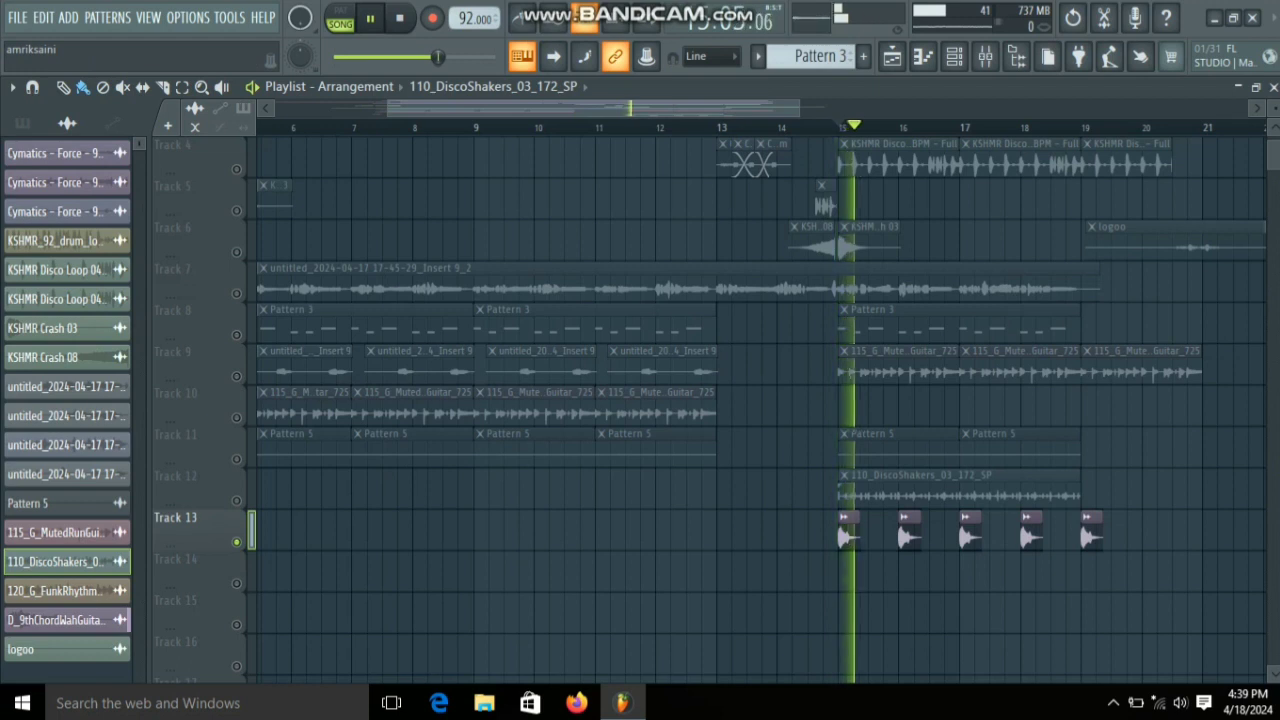
pyautogui.scroll(7, 922, 500)
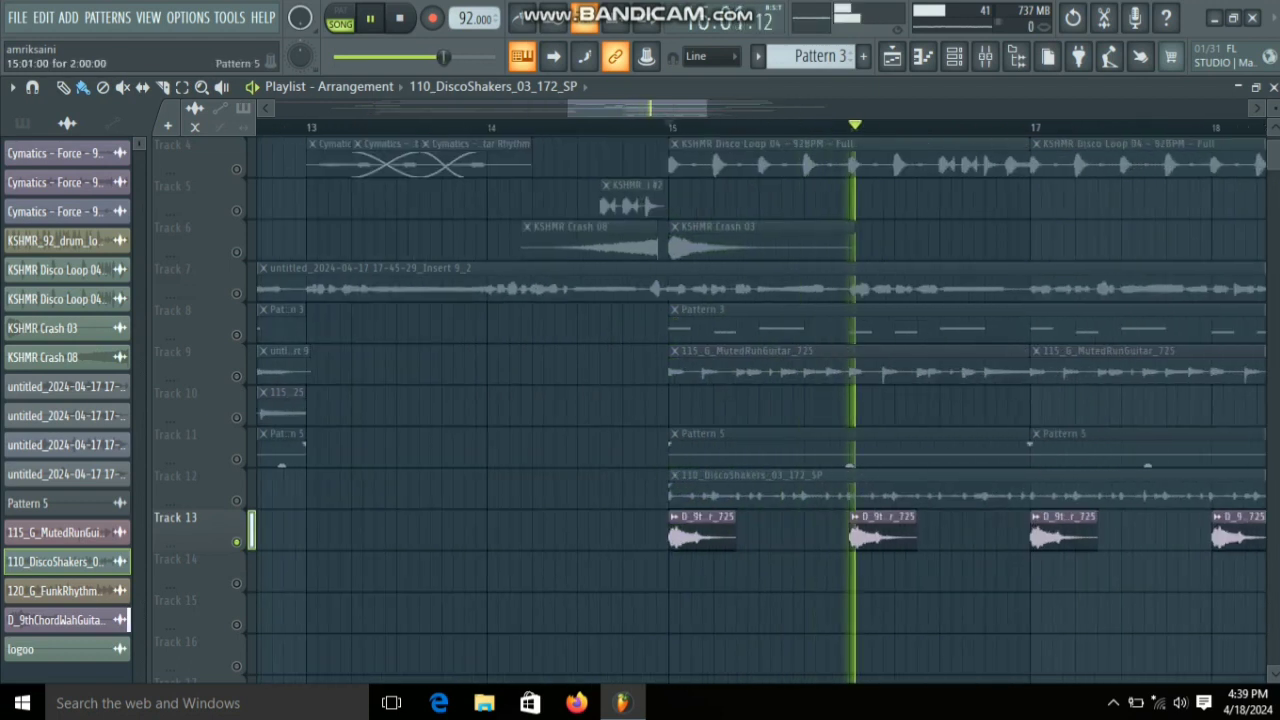
# Step: Finish auditioning the Track 13 guitar clips from bar 16 within the wider arrangement and stop playback
pyautogui.scroll(-2, 942, 495)
pyautogui.scroll(-3, 780, 495)
pyautogui.scroll(-3, 826, 495)
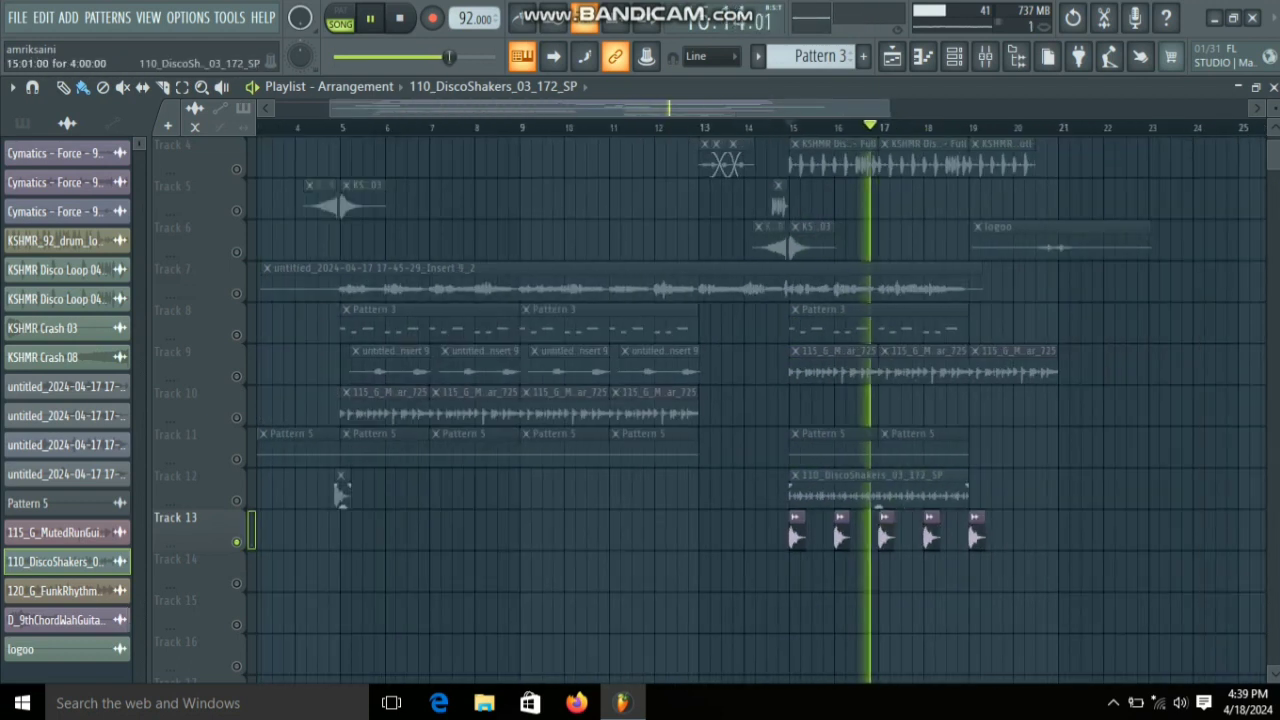
pyautogui.scroll(3, 628, 500)
pyautogui.press('space')
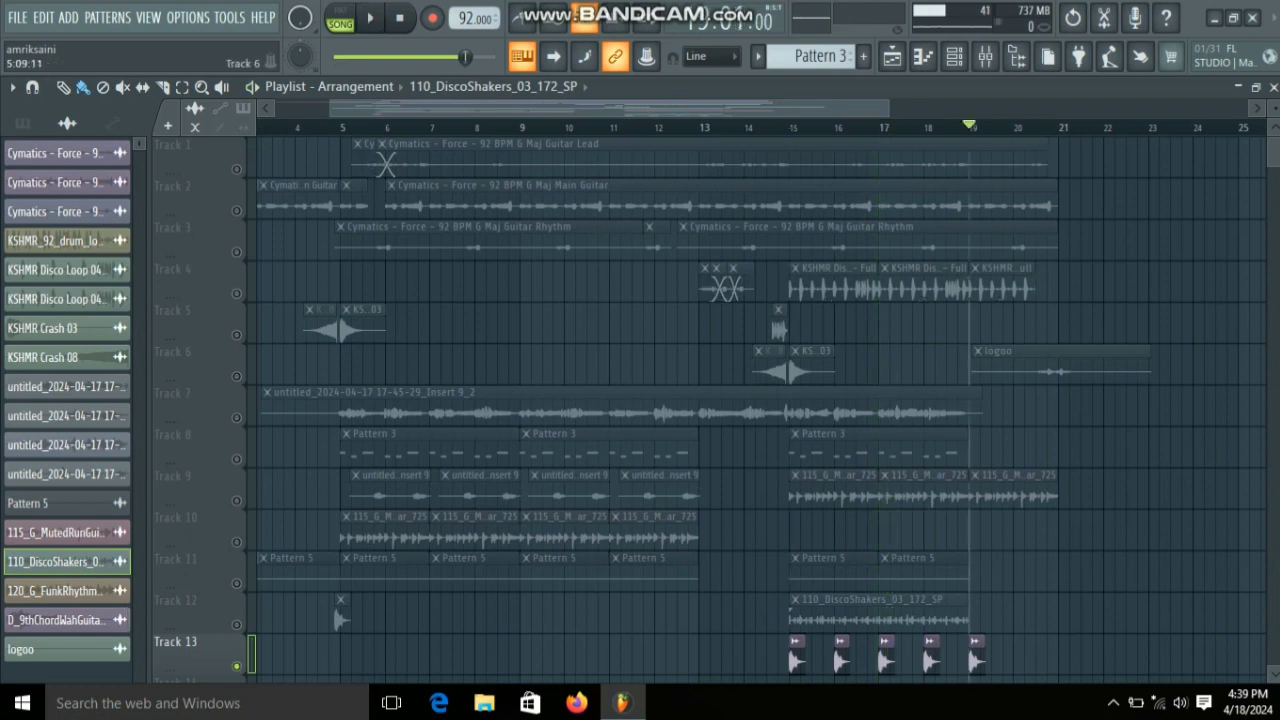
# Step: Solo Track 6 to check its logoo clip after bar 19, and re-enable all tracks
pyautogui.rightClick(237, 377)
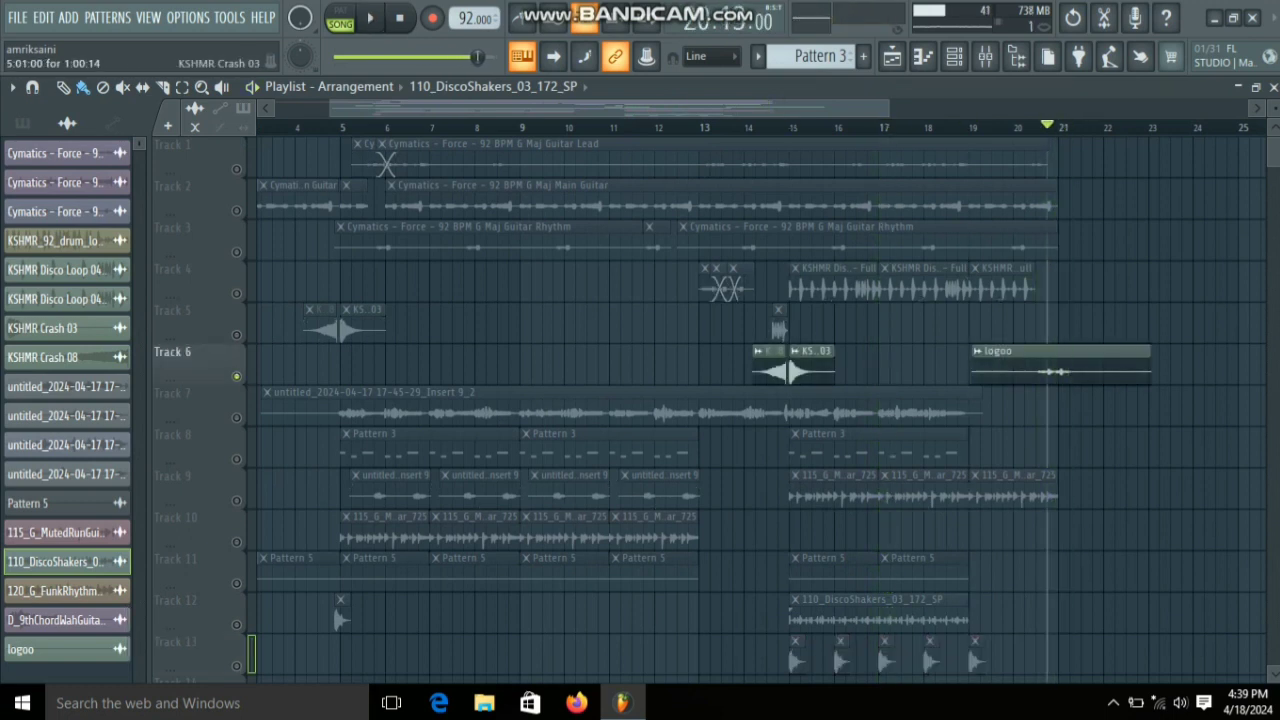
pyautogui.rightClick(236, 376)
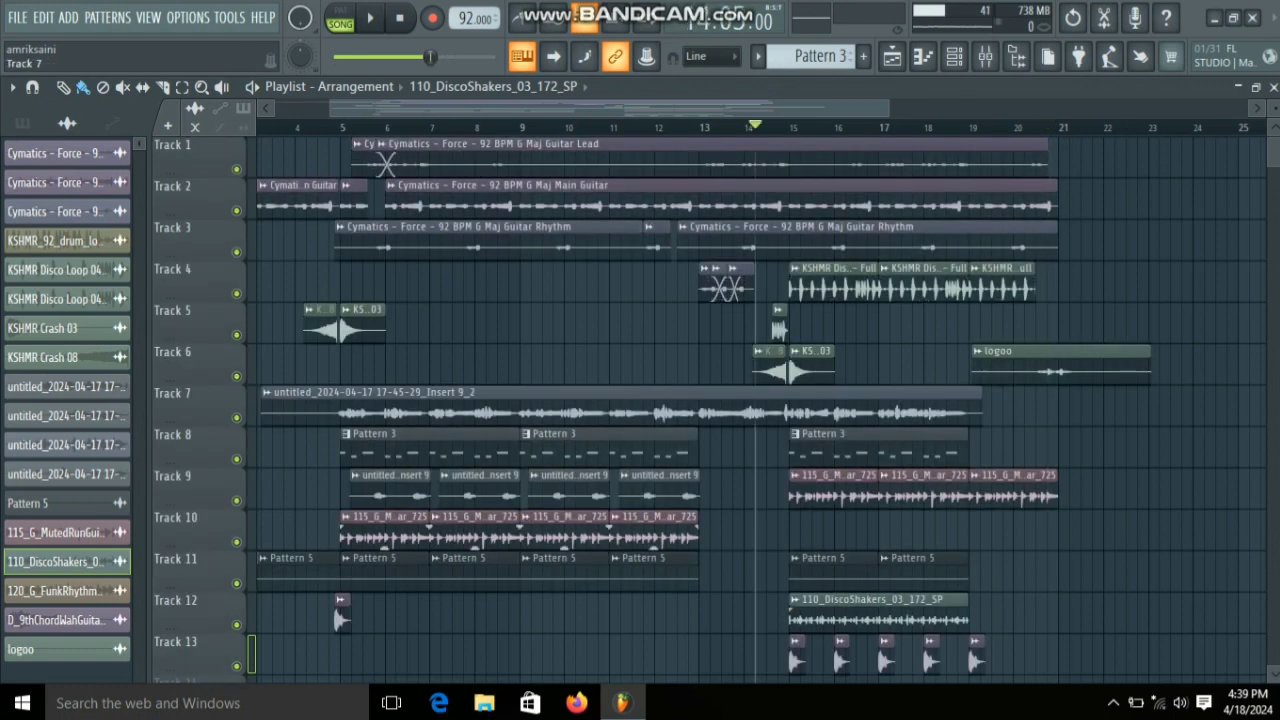
# Step: Mute Track 7 and play the rest of the arrangement from bar 14 through bar 19
pyautogui.click(236, 418)
pyautogui.press('space')
pyautogui.scroll(3, 765, 446)
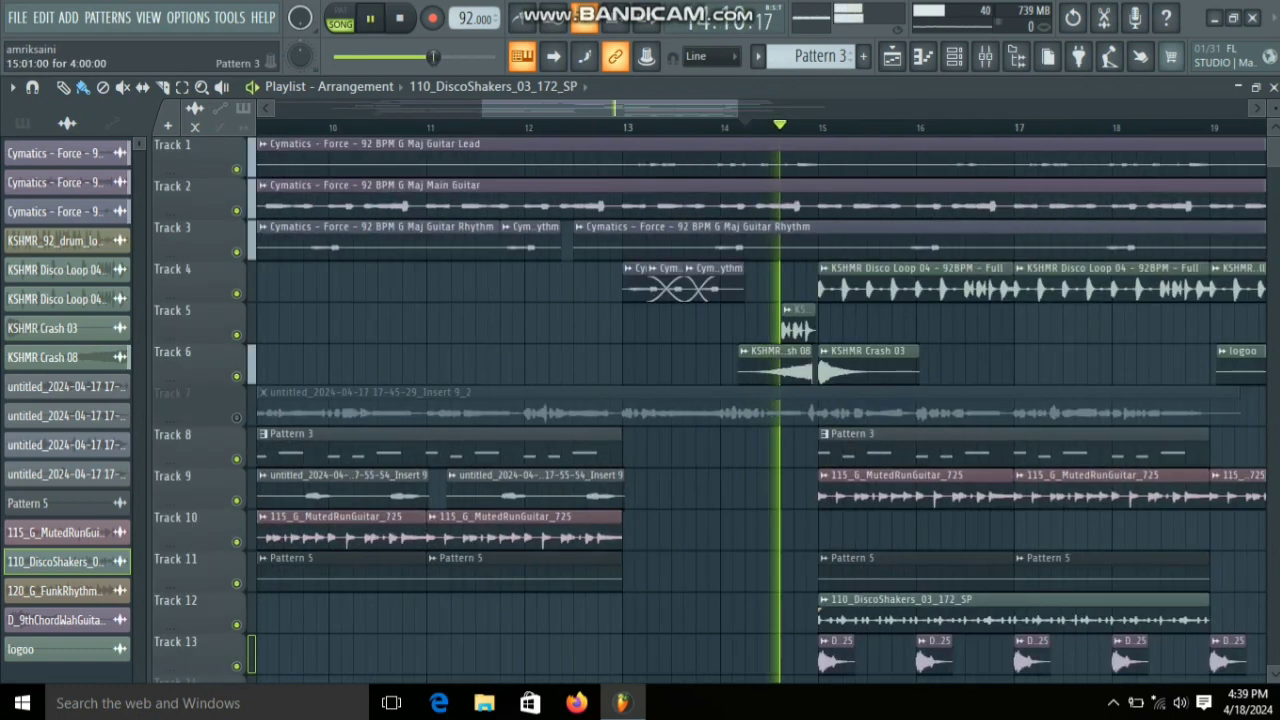
pyautogui.scroll(-4, 772, 446)
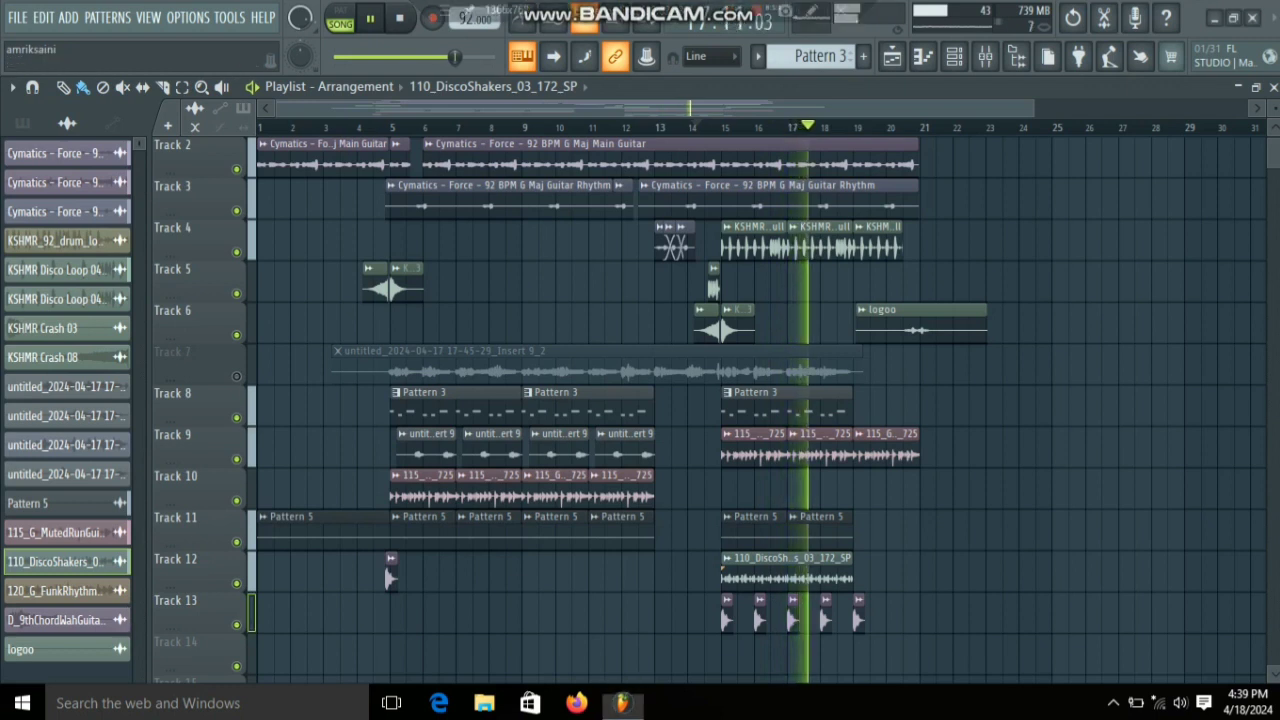
pyautogui.scroll(1, 1077, 283)
pyautogui.scroll(-1, 1077, 283)
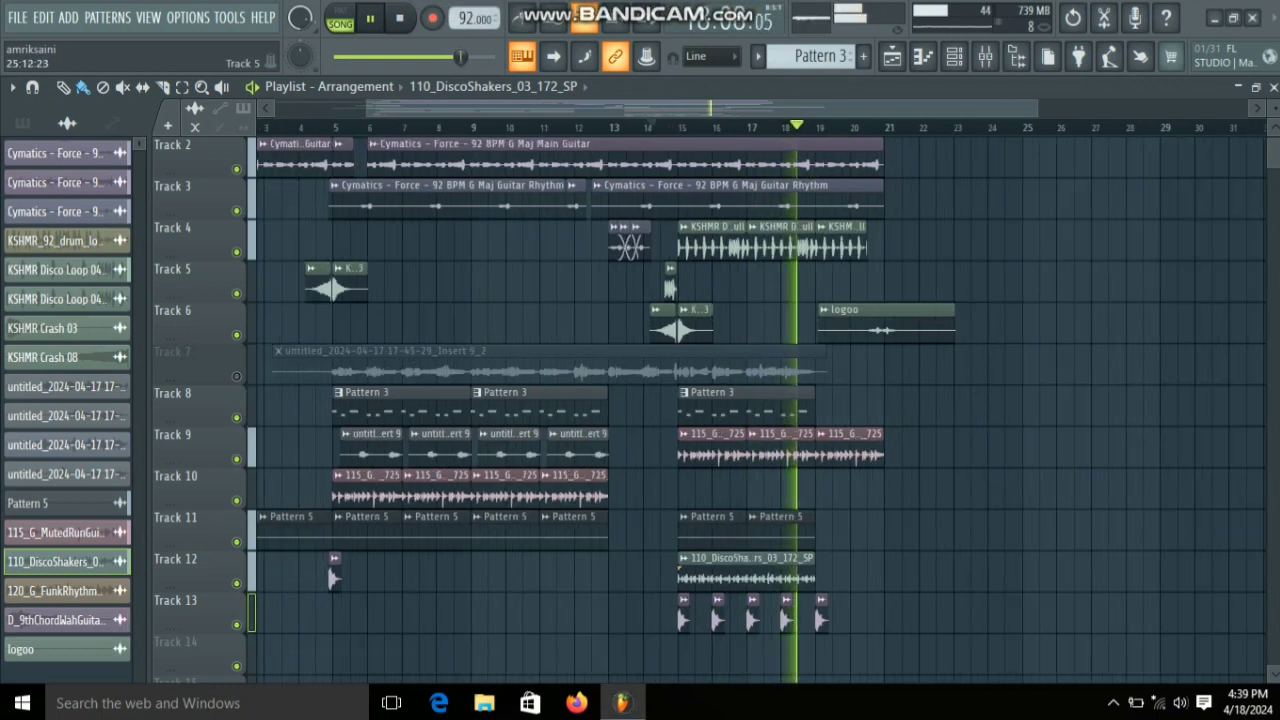
pyautogui.scroll(1, 1070, 283)
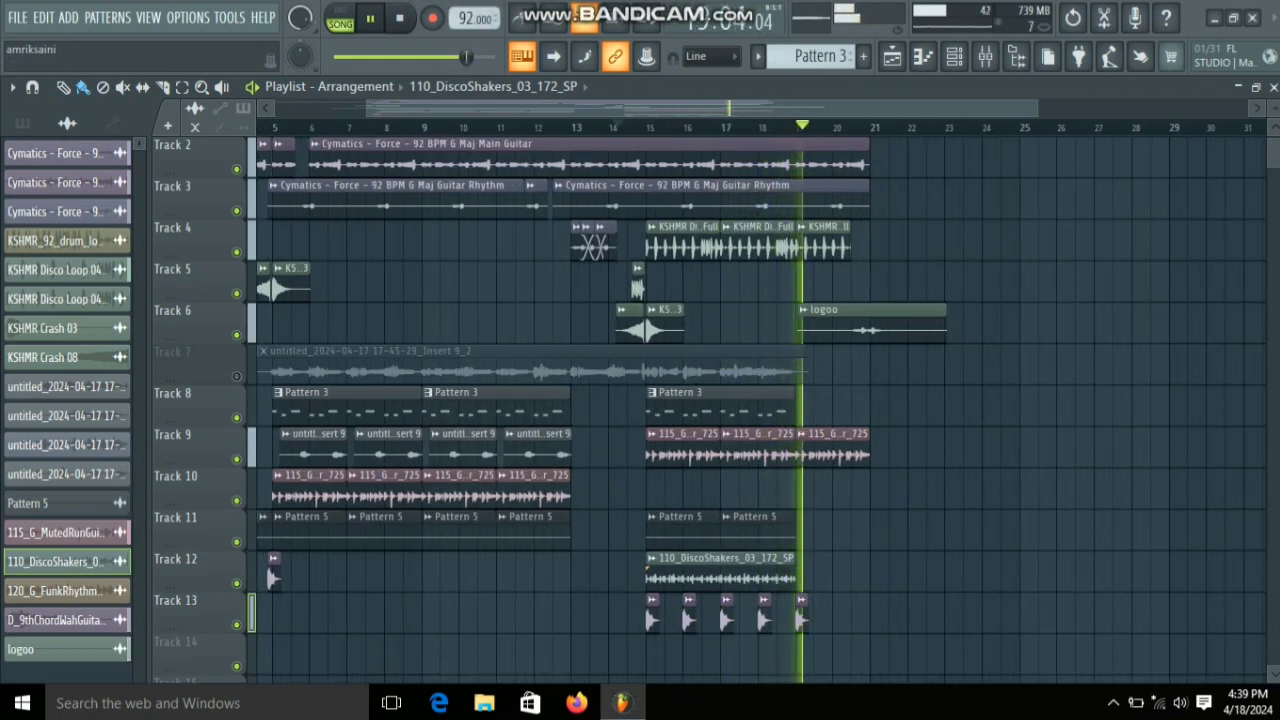
pyautogui.press('space')
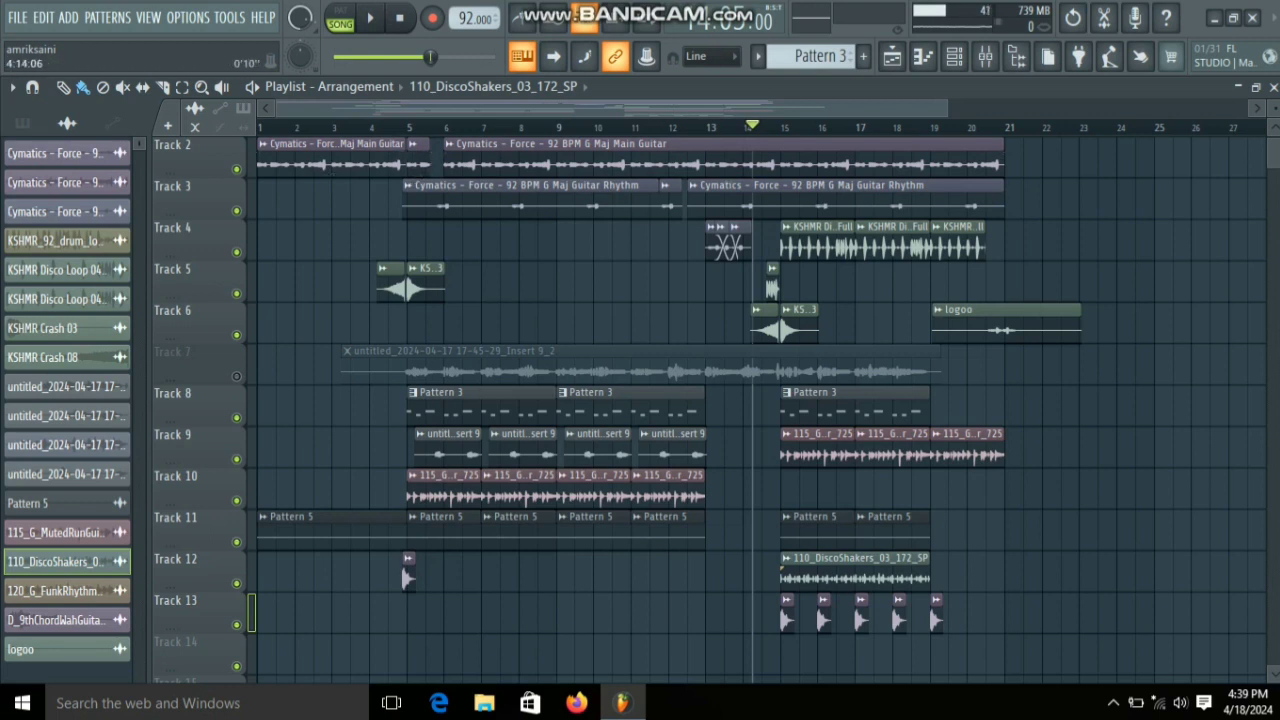
# Step: Solo Track 7 and audition its long recorded Insert 9_2 clip from bar 5 through bar 18
pyautogui.rightClick(236, 377)
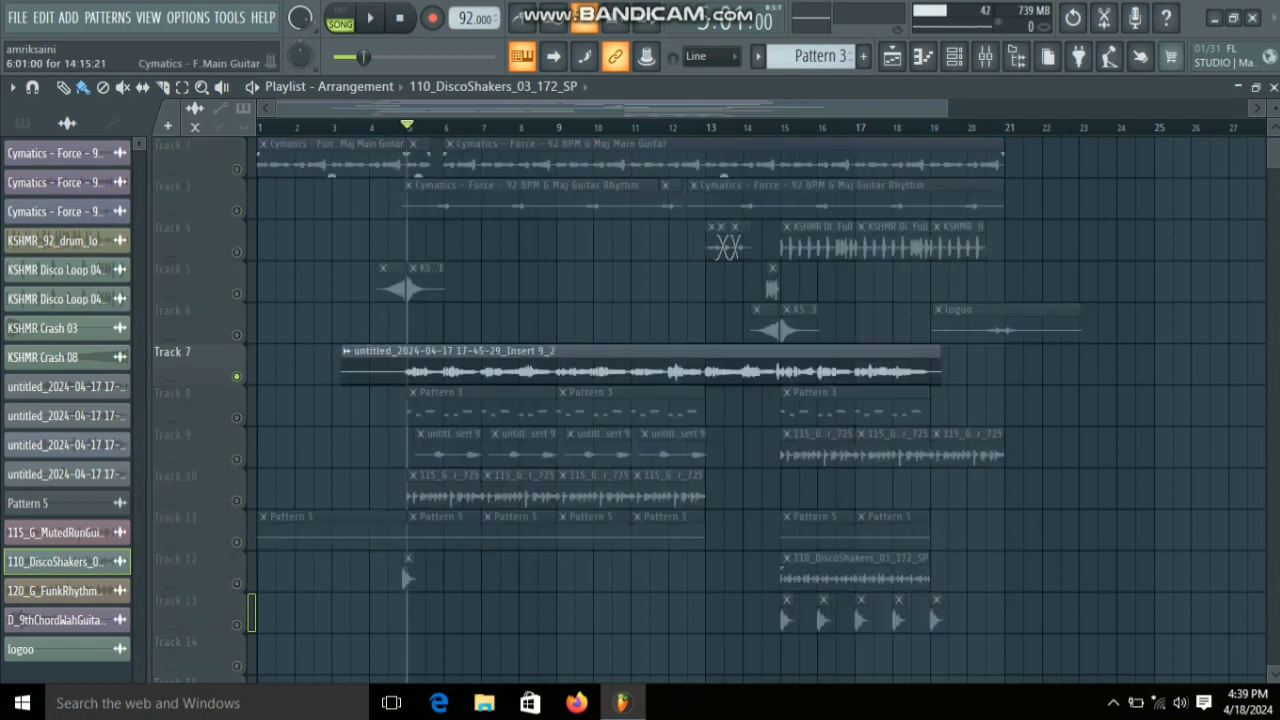
pyautogui.press('space')
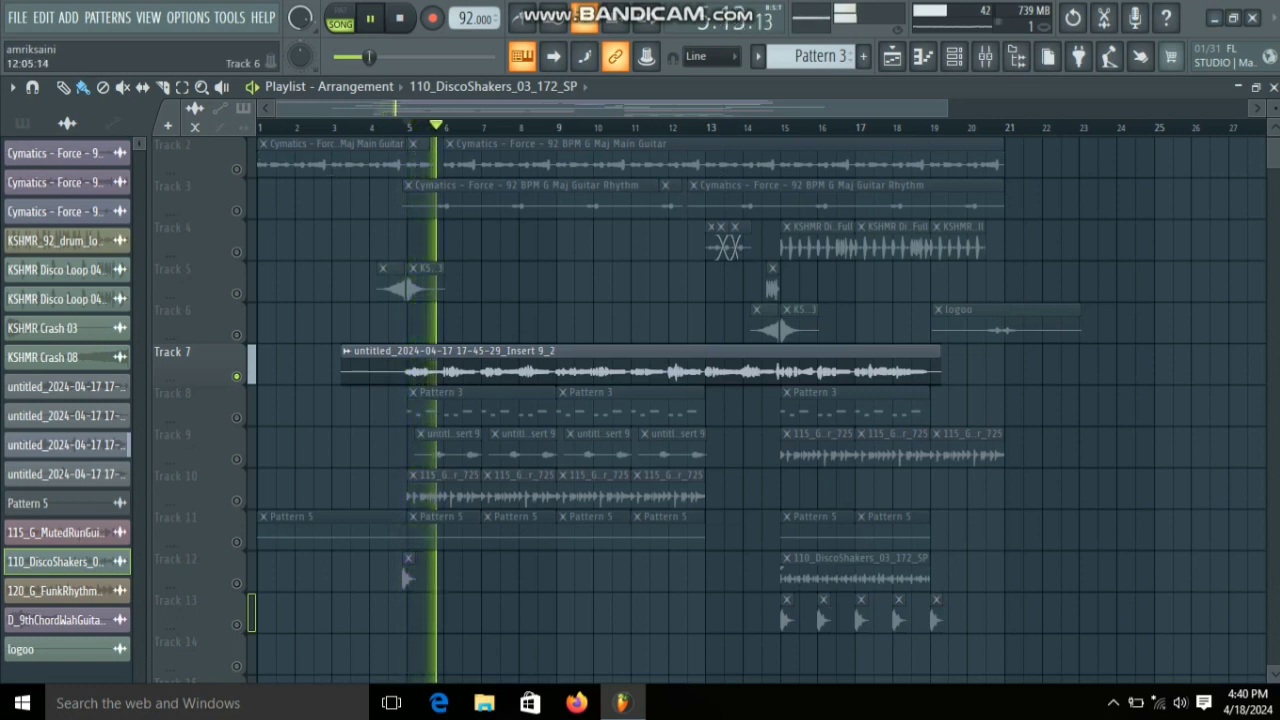
pyautogui.moveTo(300, 18); pyautogui.dragTo(300, 14)
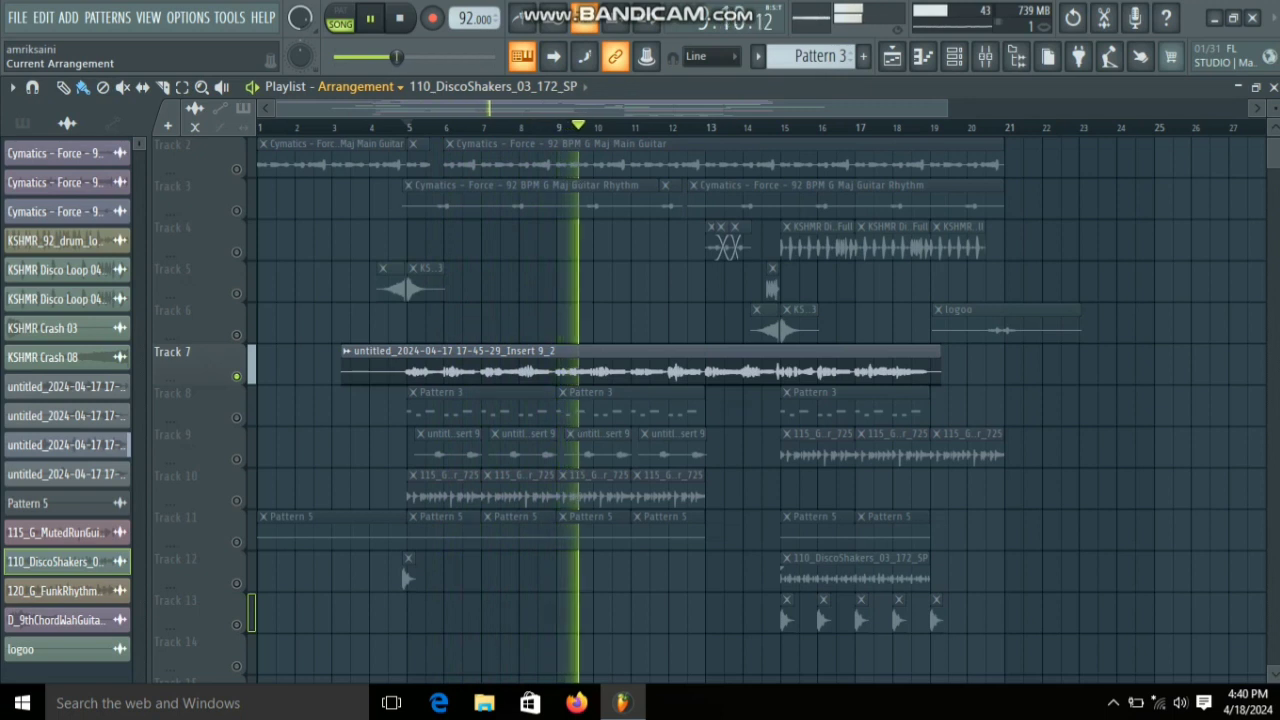
pyautogui.scroll(-1, 750, 400)
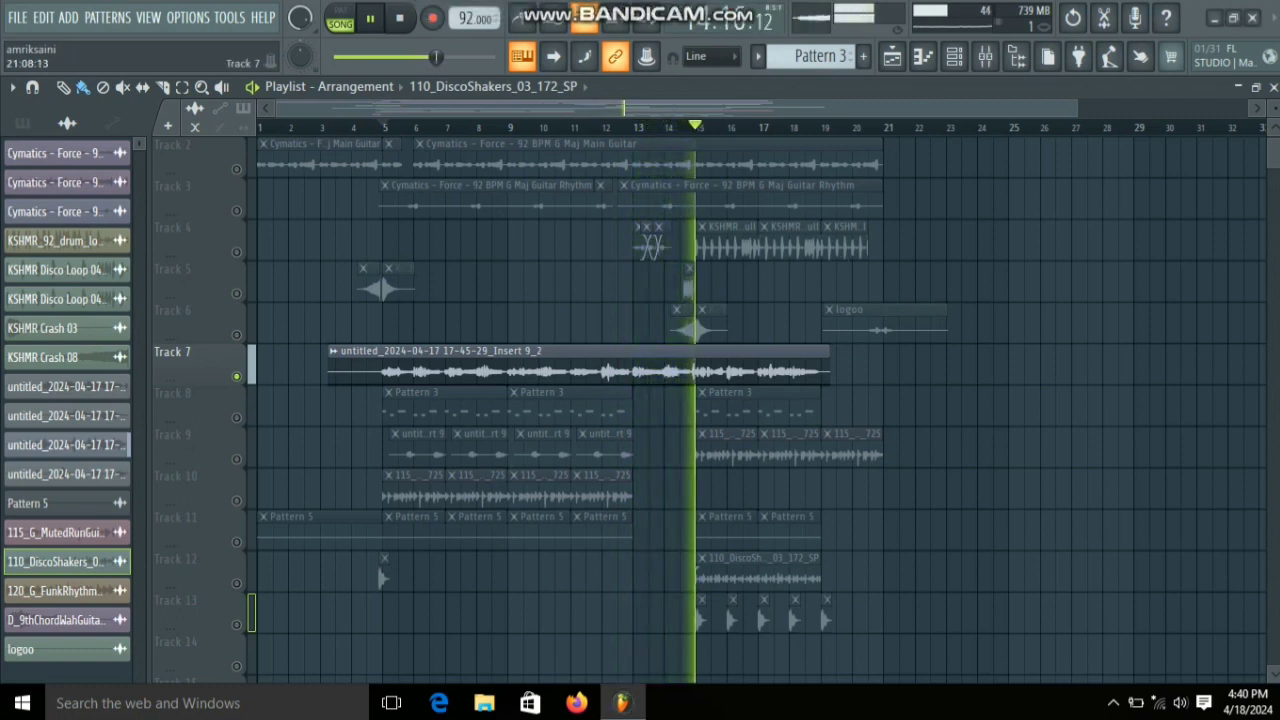
pyautogui.scroll(-2, 707, 486)
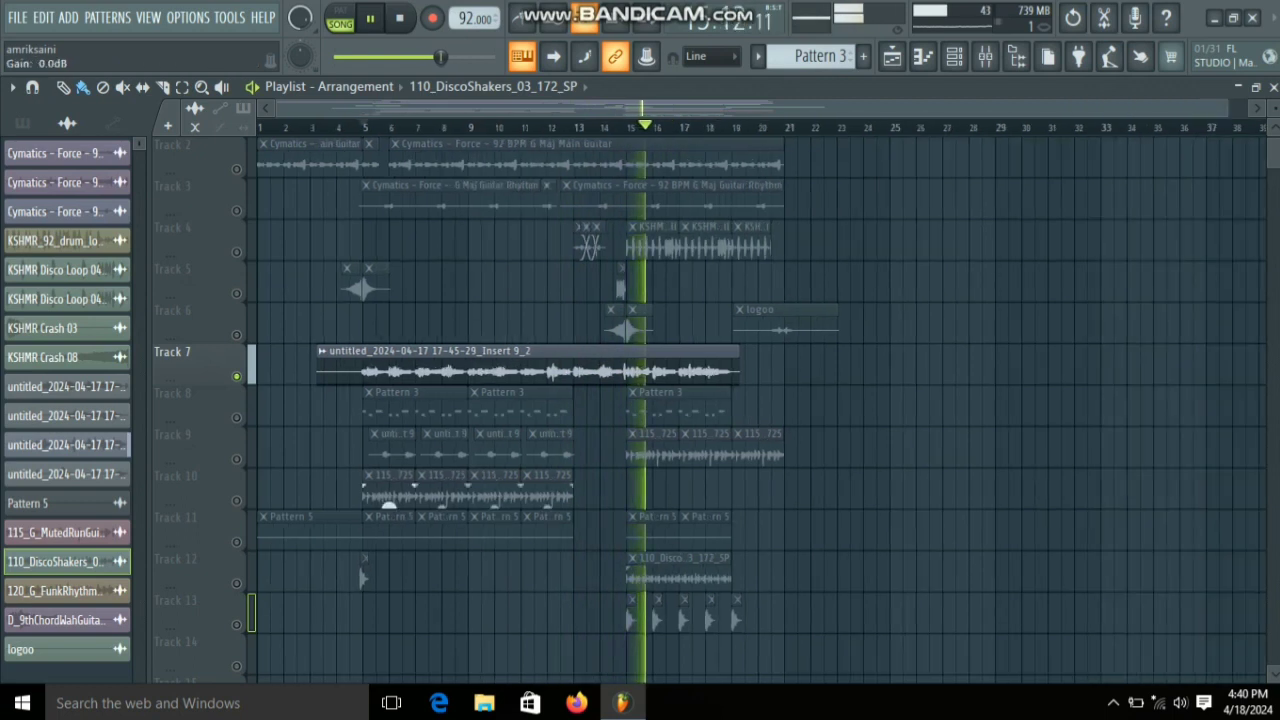
pyautogui.scroll(3, 707, 486)
pyautogui.scroll(-2, 735, 486)
pyautogui.scroll(-1, 741, 488)
pyautogui.scroll(3, 735, 486)
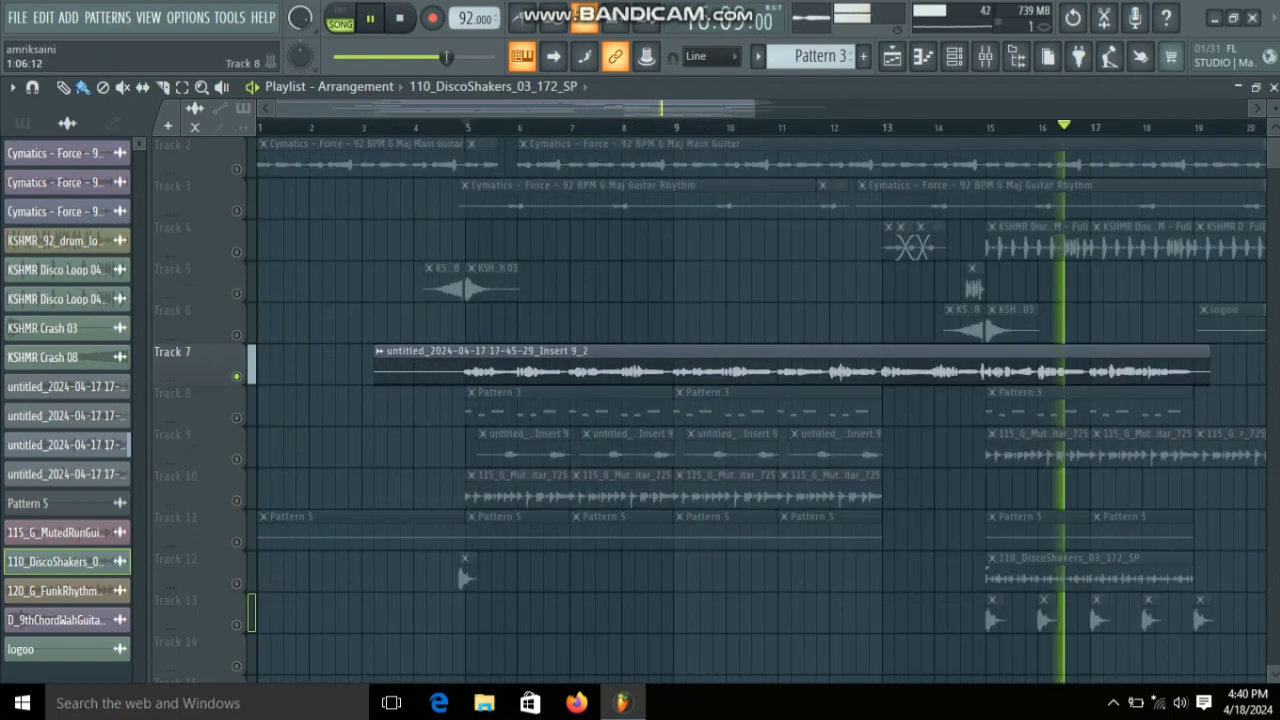
pyautogui.scroll(-1, 735, 486)
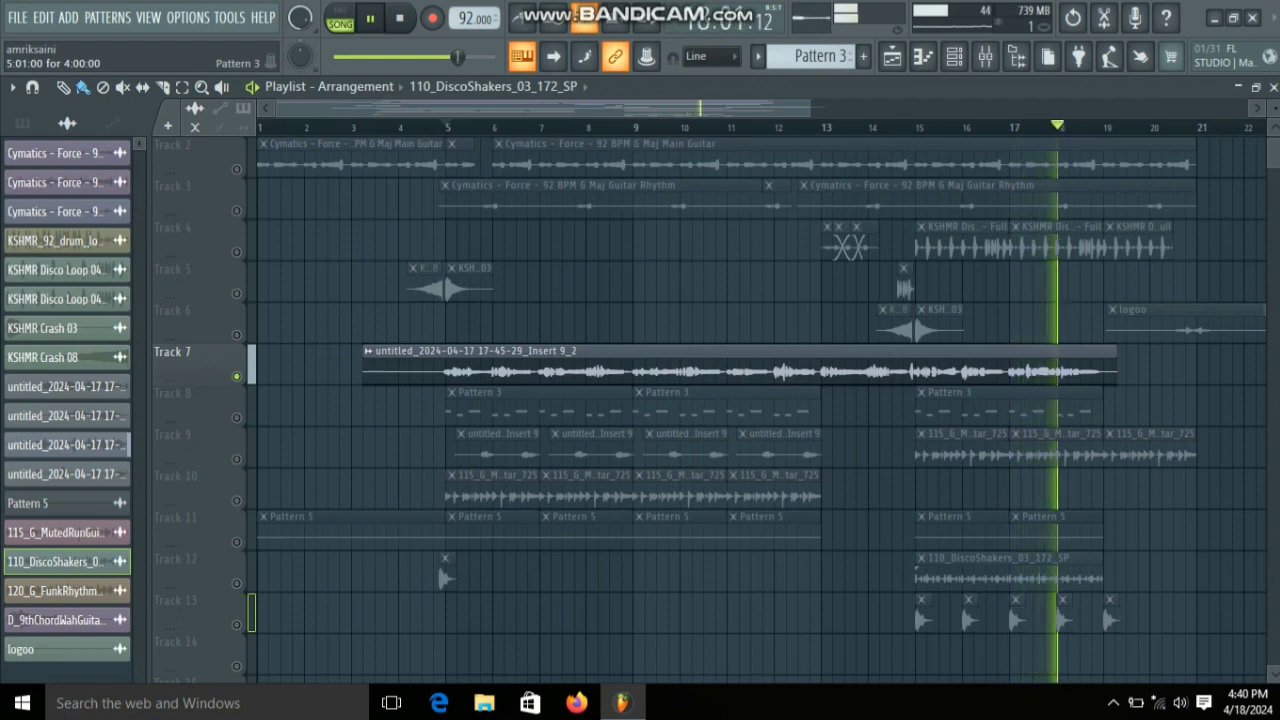
pyautogui.press('space')
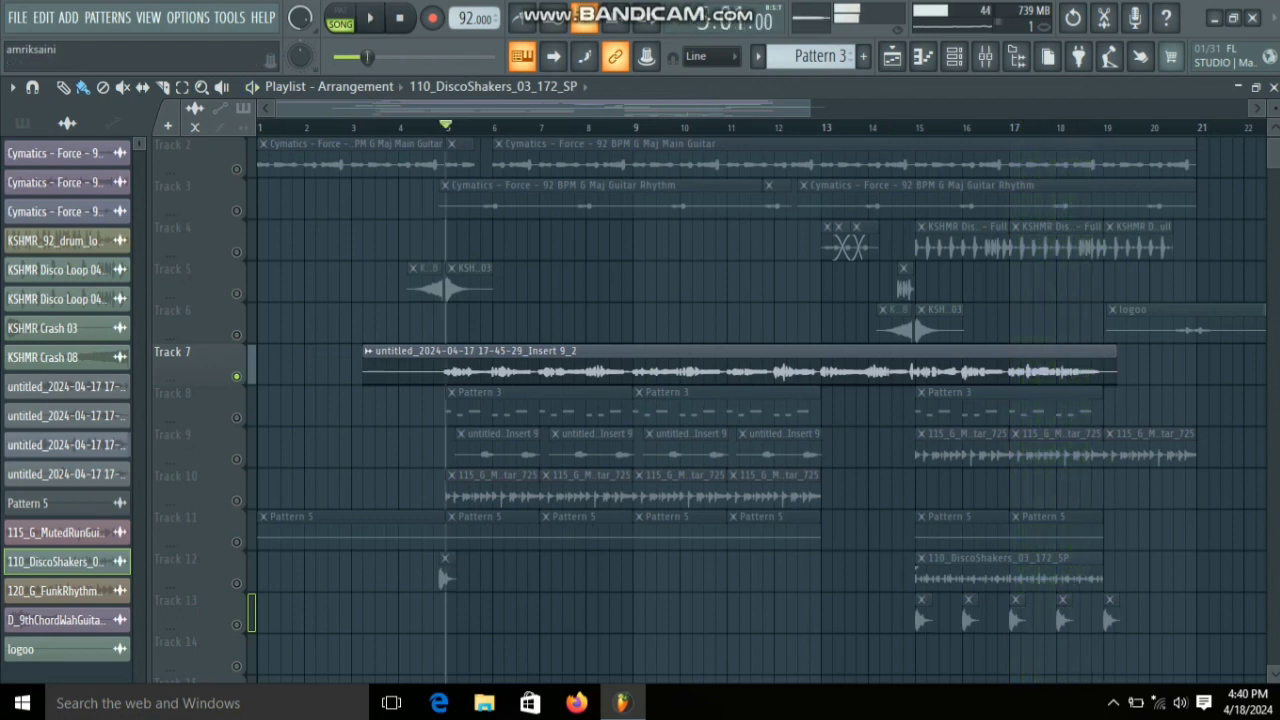
# Step: Re-enable all tracks and play the full arrangement from bar 1
pyautogui.rightClick(237, 377)
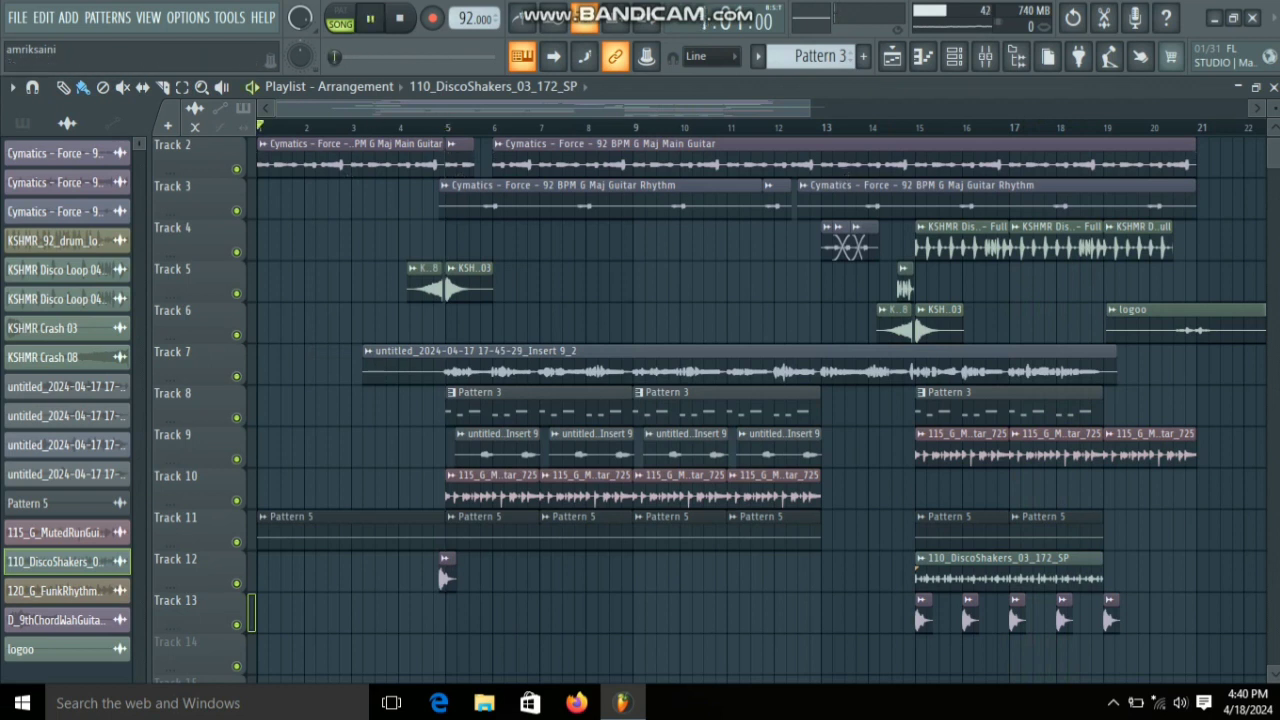
pyautogui.scroll(-4, 466, 400)
pyautogui.scroll(2, 466, 400)
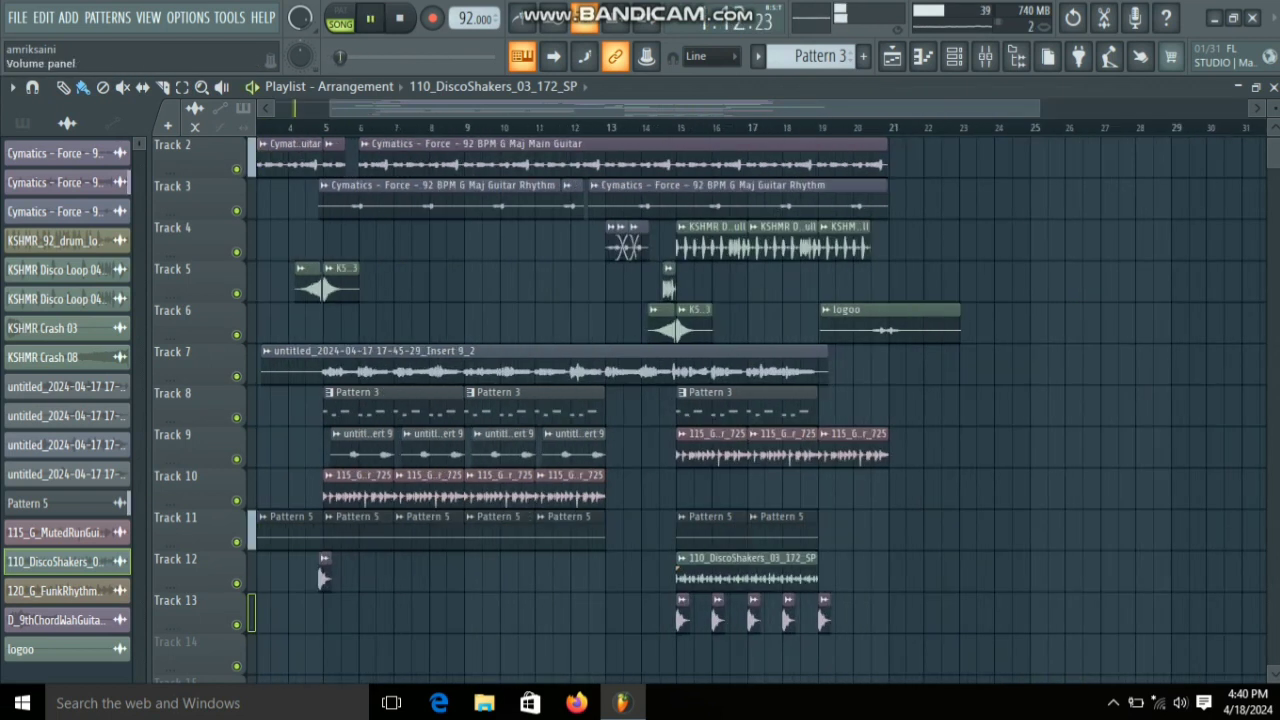
# Step: Raise the system speaker volume while the arrangement plays
pyautogui.click(1181, 703)
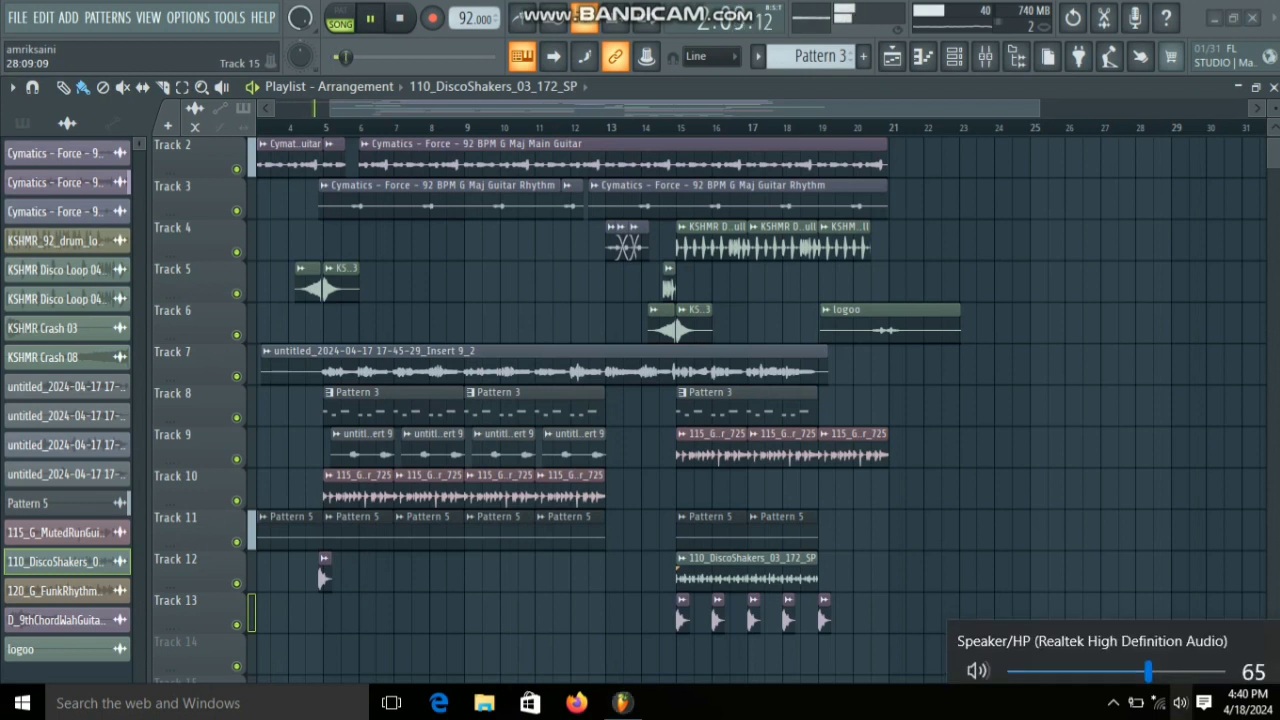
pyautogui.click(1221, 657)
pyautogui.click(623, 162)
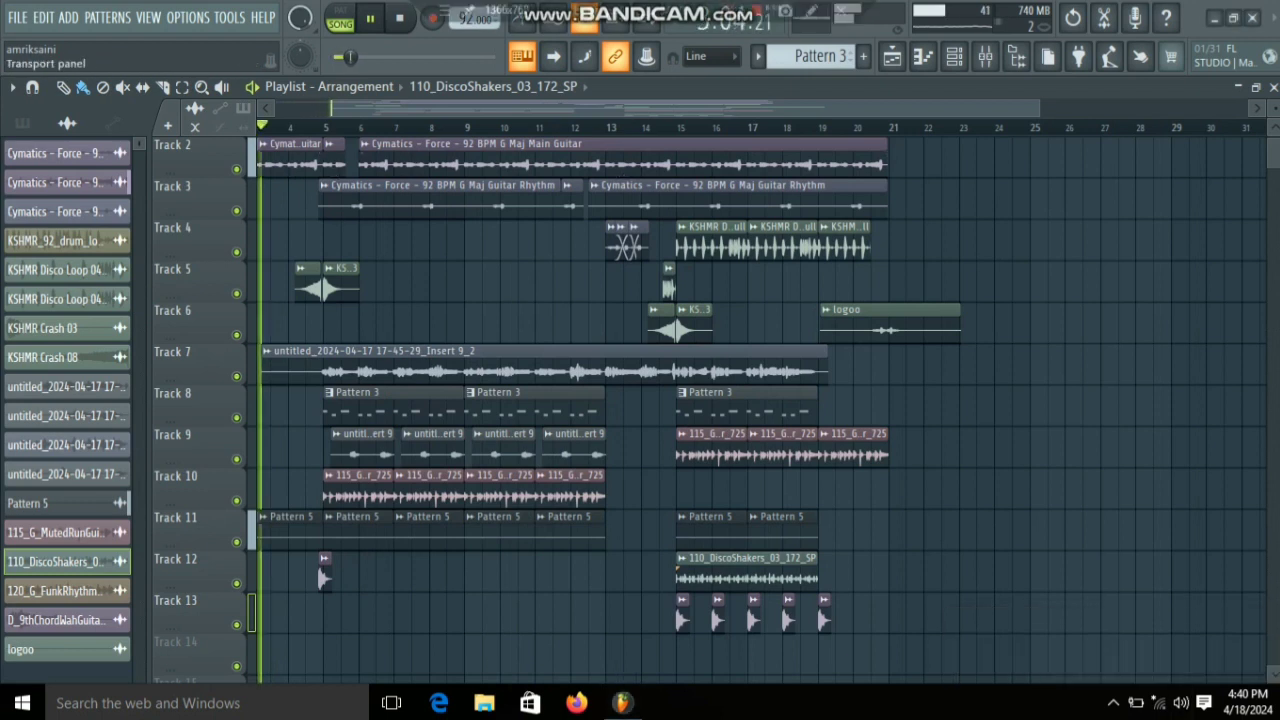
# Step: Follow the full mix from bar 4 through bar 12, examining how the guitar, pattern and recorded clips layer
pyautogui.moveTo(600, 108); pyautogui.dragTo(545, 108)
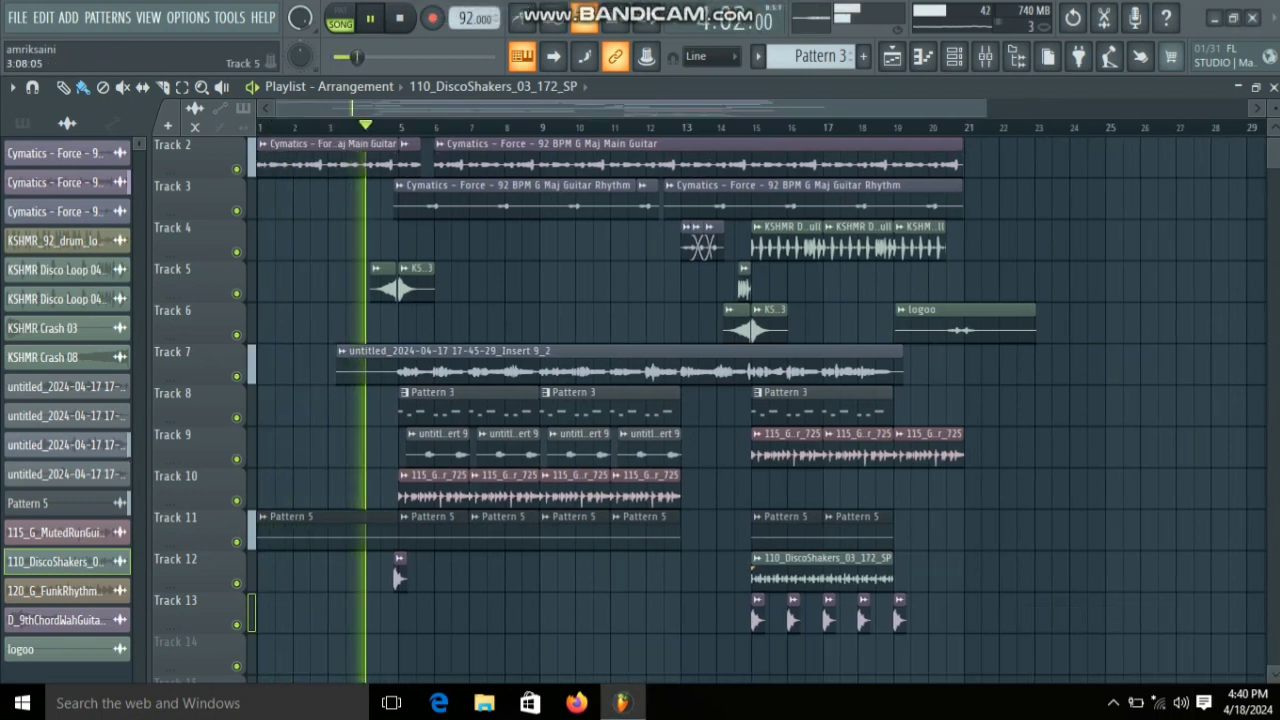
pyautogui.scroll(5, 400, 285)
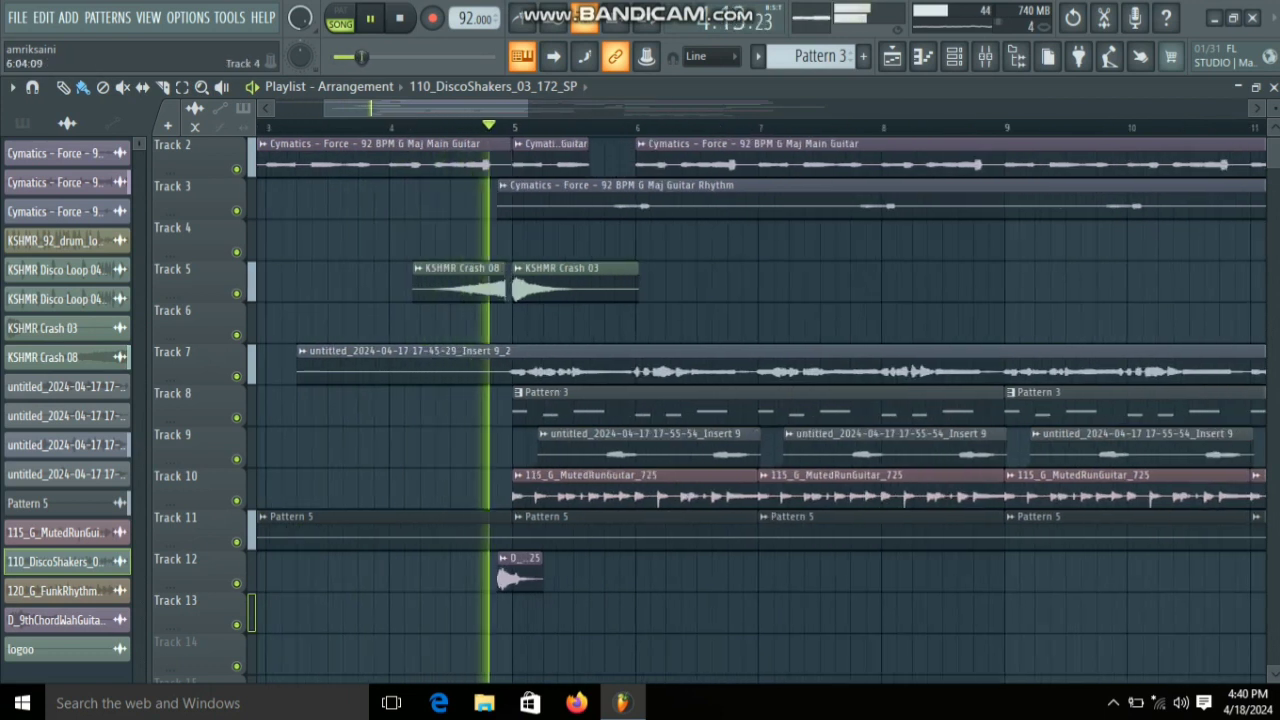
pyautogui.scroll(-3, 420, 300)
pyautogui.scroll(-3, 420, 300)
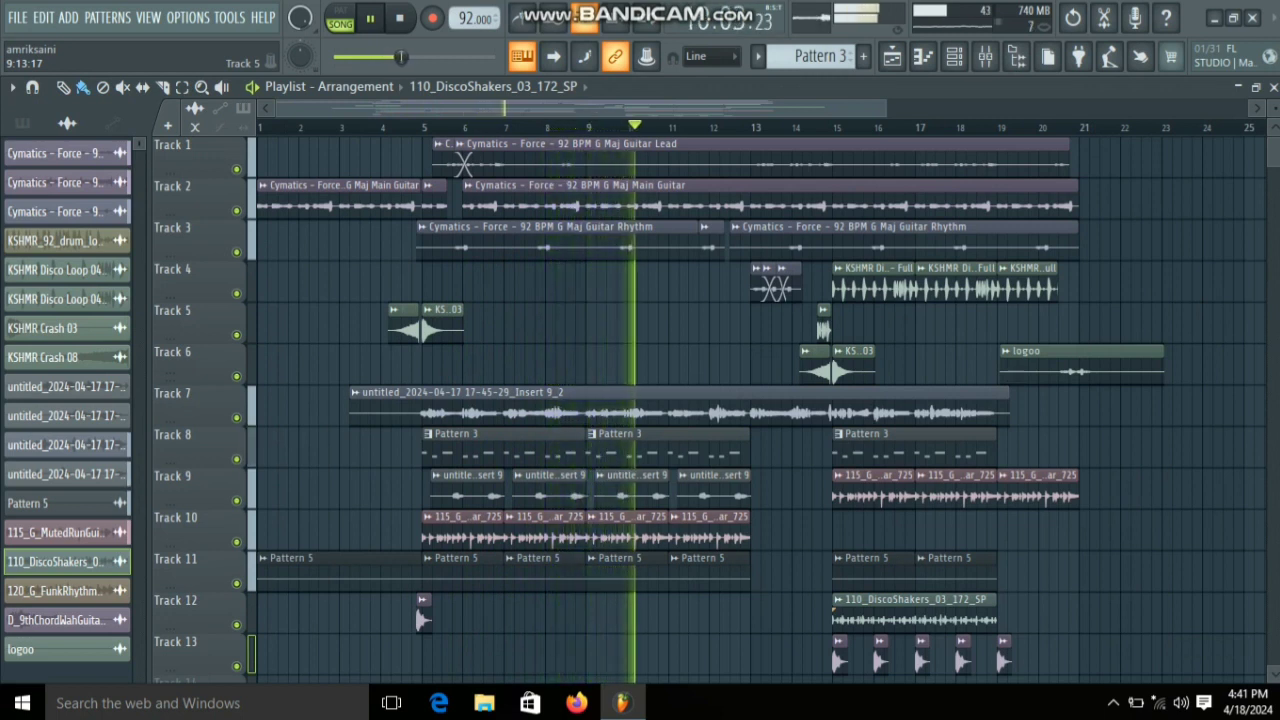
pyautogui.scroll(3, 728, 415)
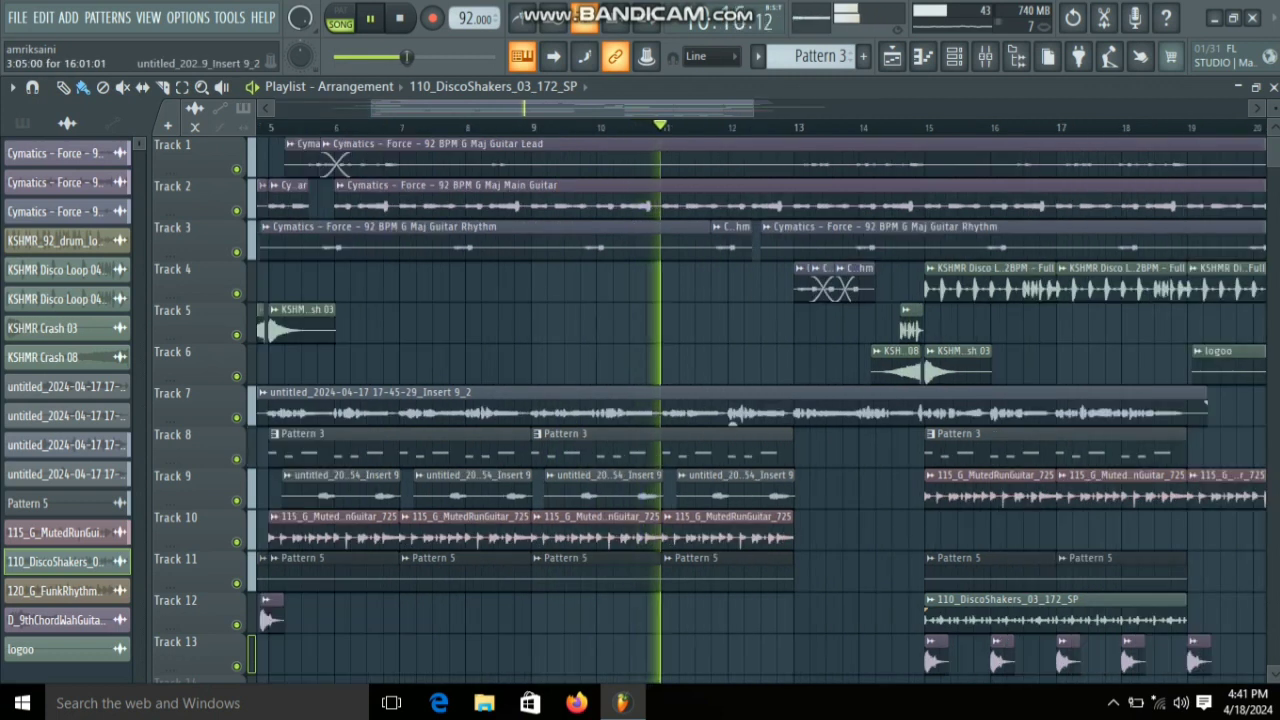
pyautogui.scroll(-4, 442, 415)
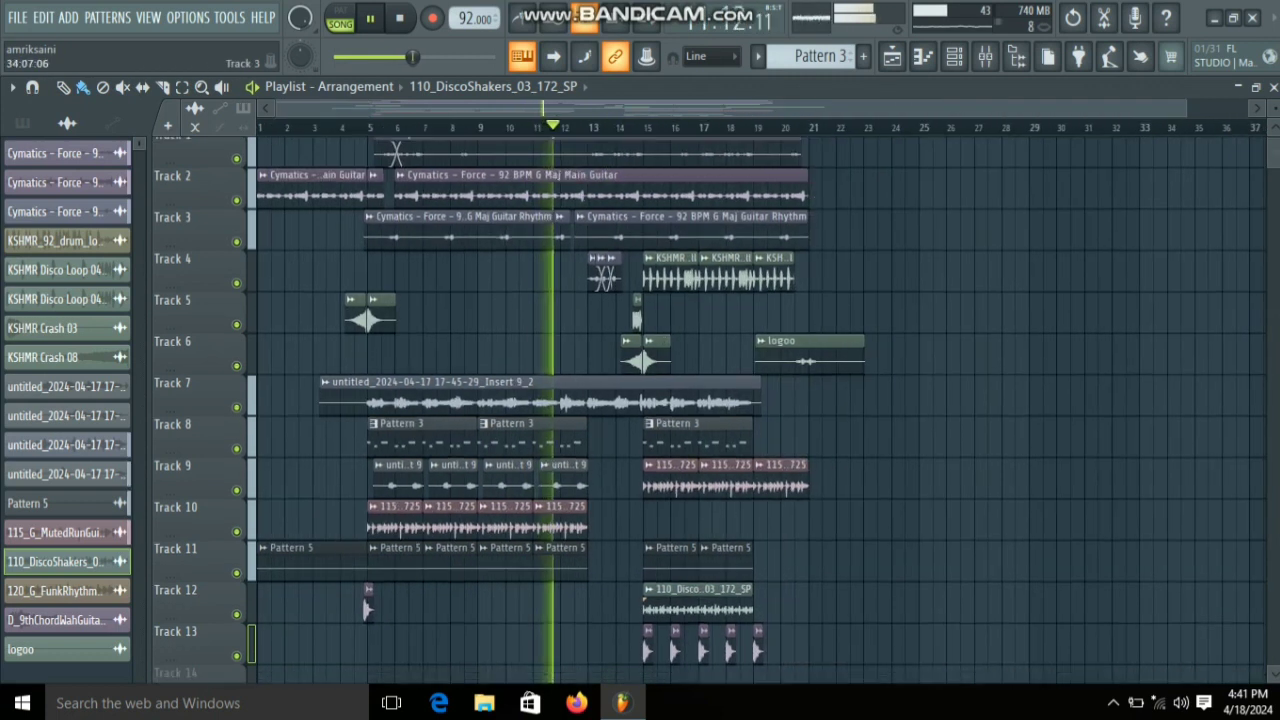
pyautogui.scroll(-3, 590, 440)
pyautogui.scroll(3, 590, 440)
pyautogui.scroll(3, 728, 440)
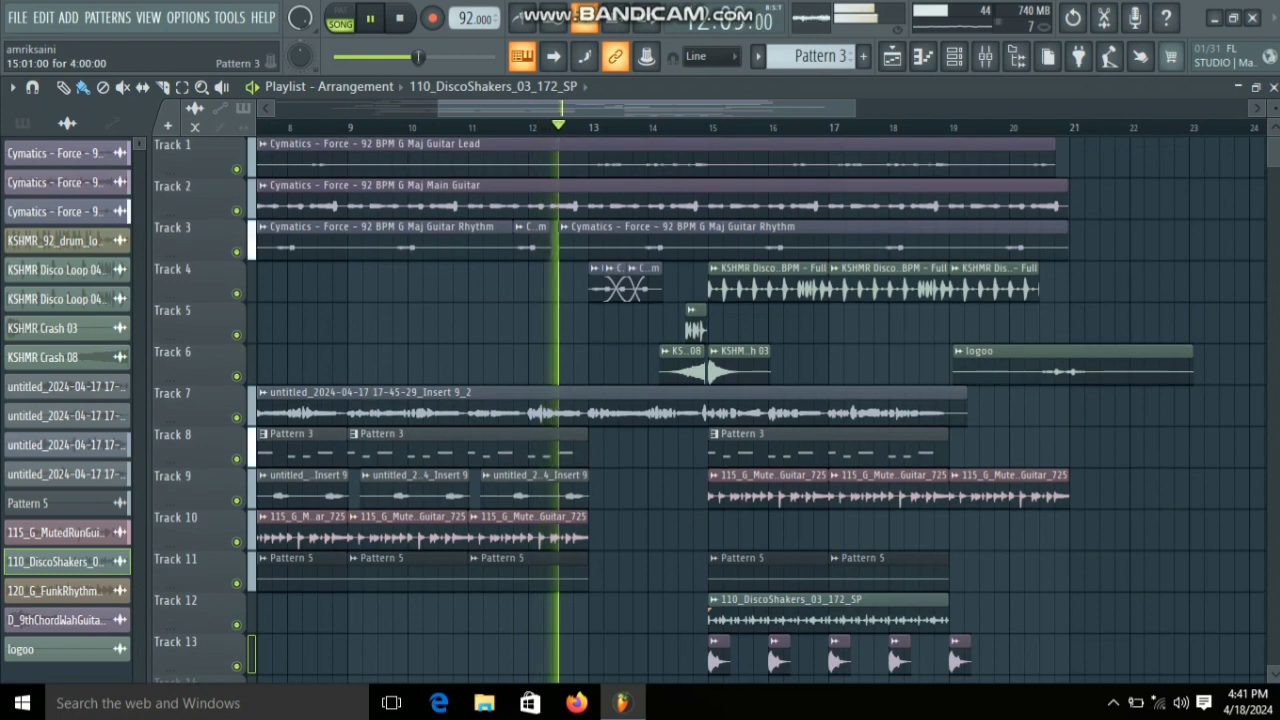
# Step: Follow the full mix from bar 13 through bar 19, examining the break, crashes and disco loop section
pyautogui.scroll(-2, 896, 440)
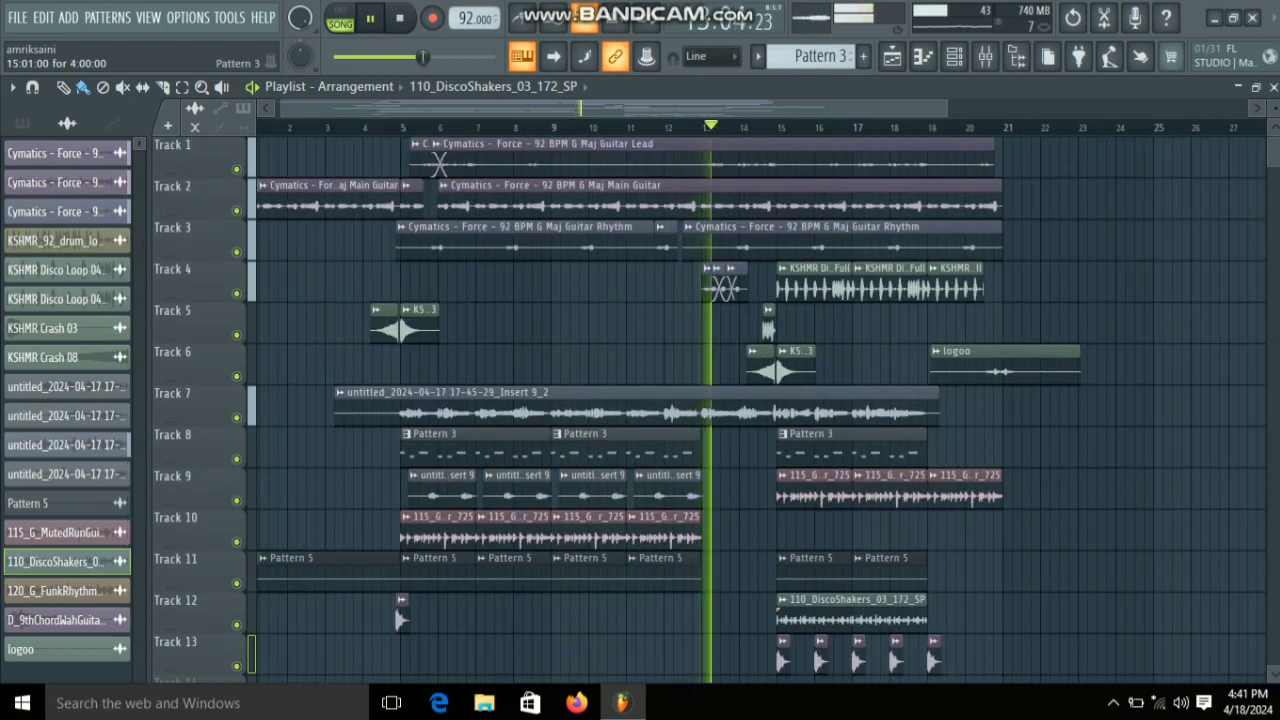
pyautogui.scroll(2, 896, 440)
pyautogui.scroll(2, 896, 440)
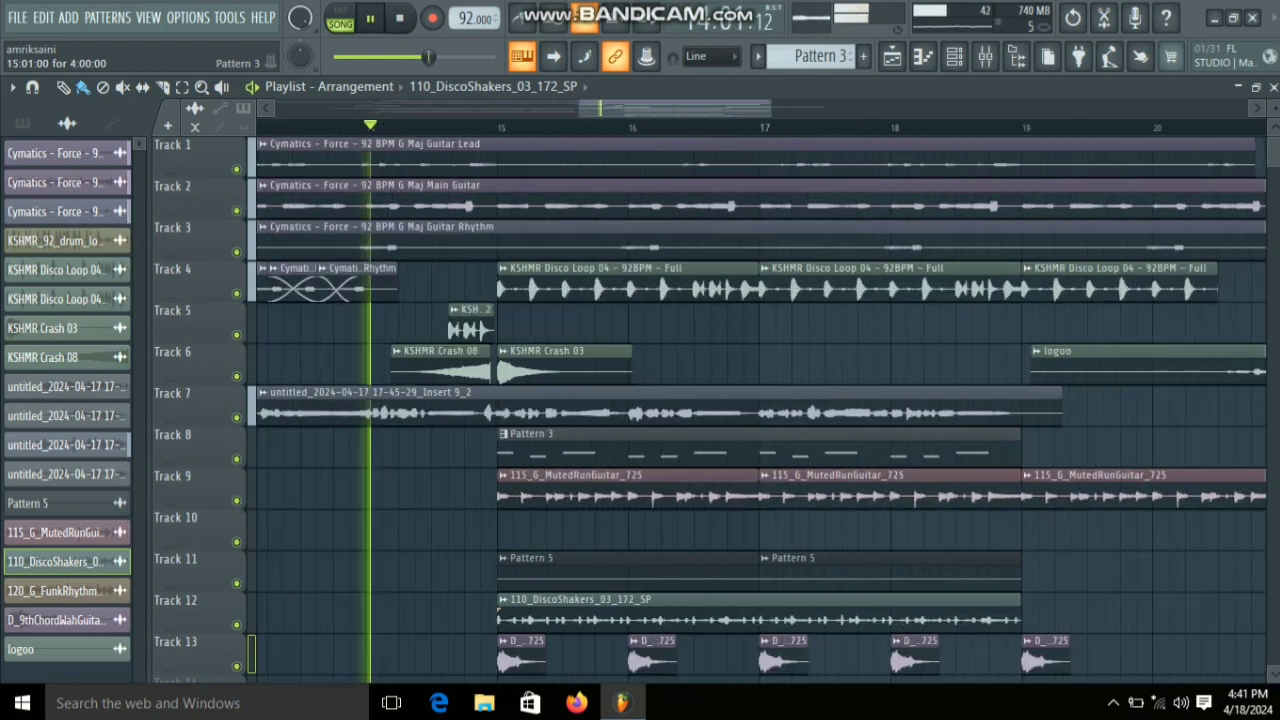
pyautogui.scroll(-2, 896, 440)
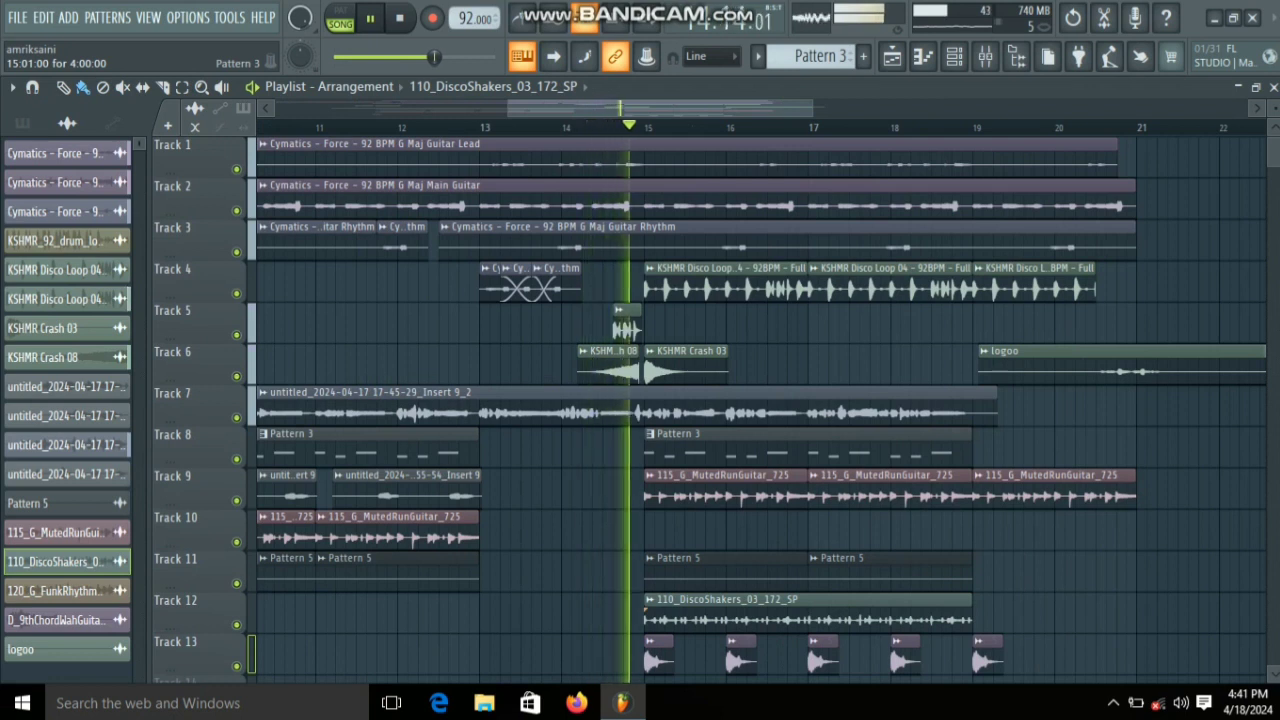
pyautogui.scroll(-2, 896, 440)
pyautogui.scroll(-1, 896, 440)
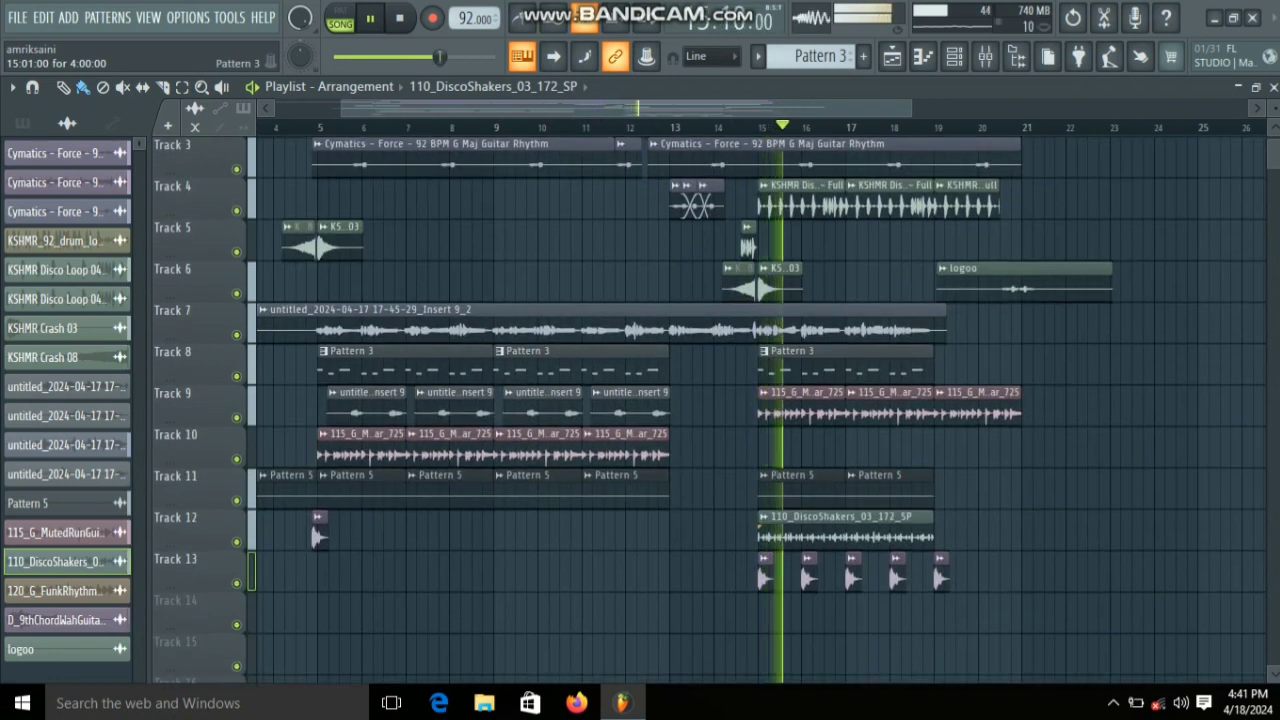
pyautogui.scroll(1, 896, 440)
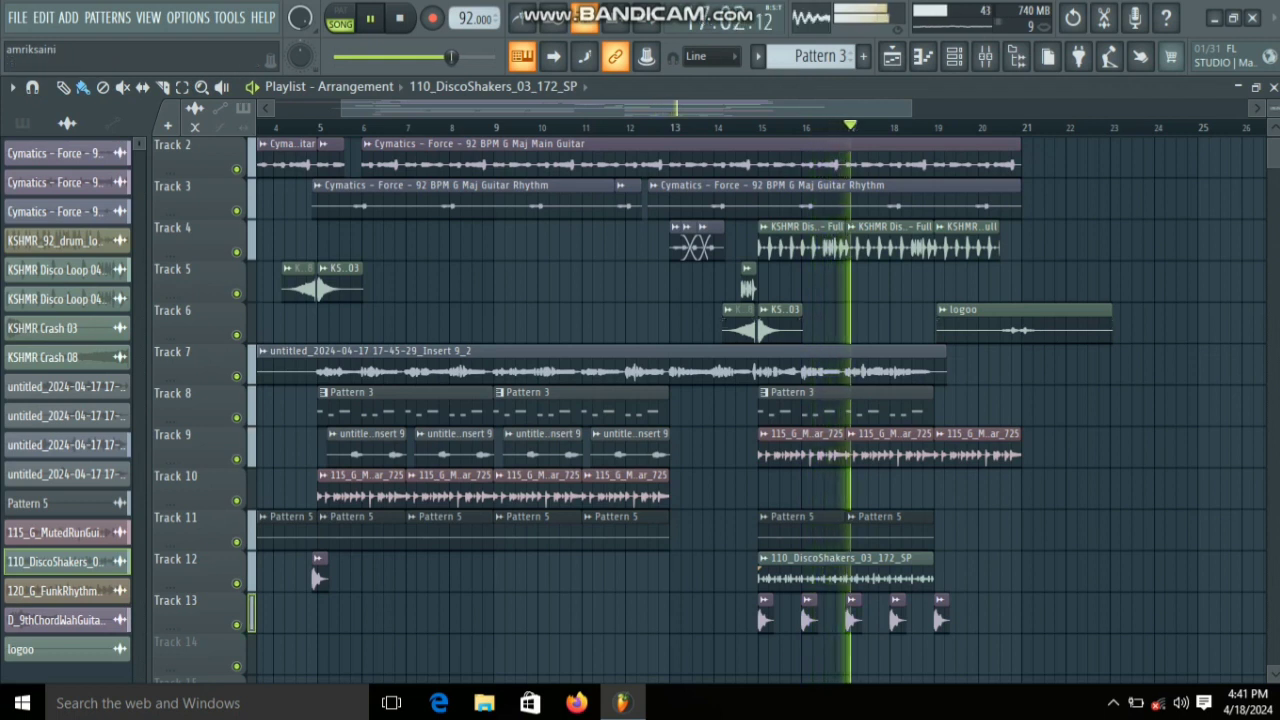
pyautogui.scroll(1, 562, 320)
pyautogui.scroll(2, 562, 320)
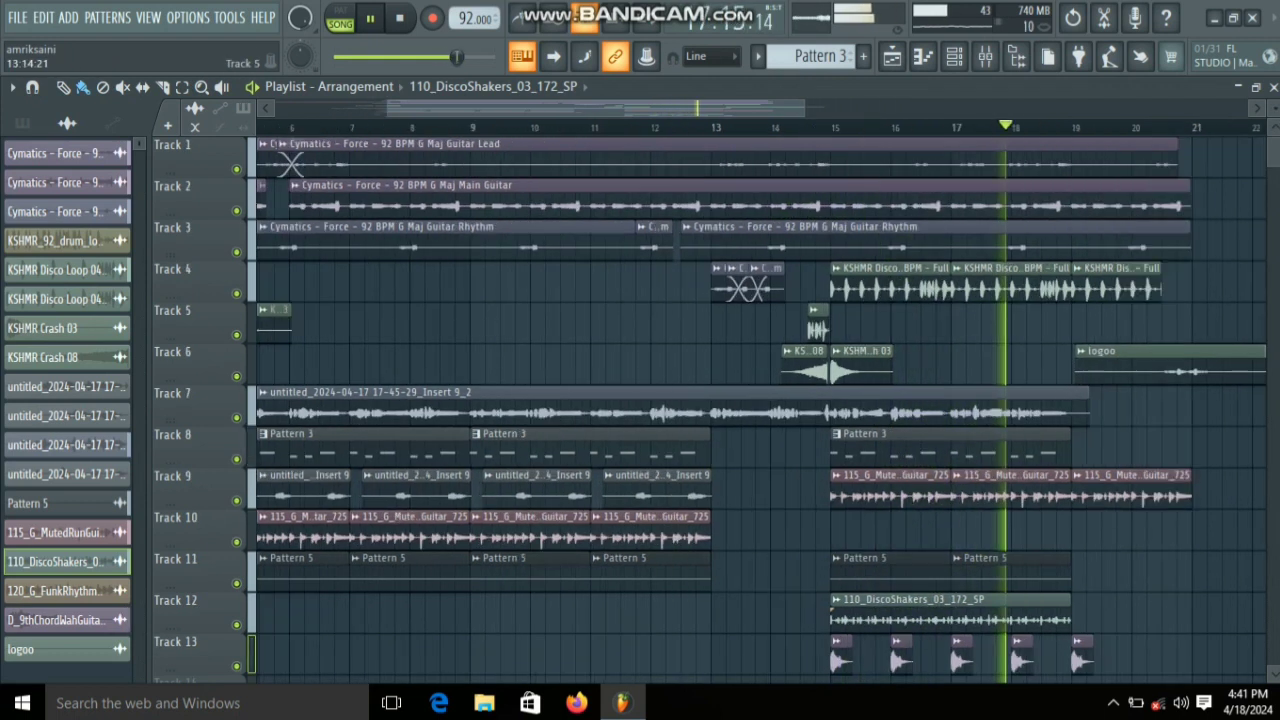
pyautogui.scroll(-2, 765, 400)
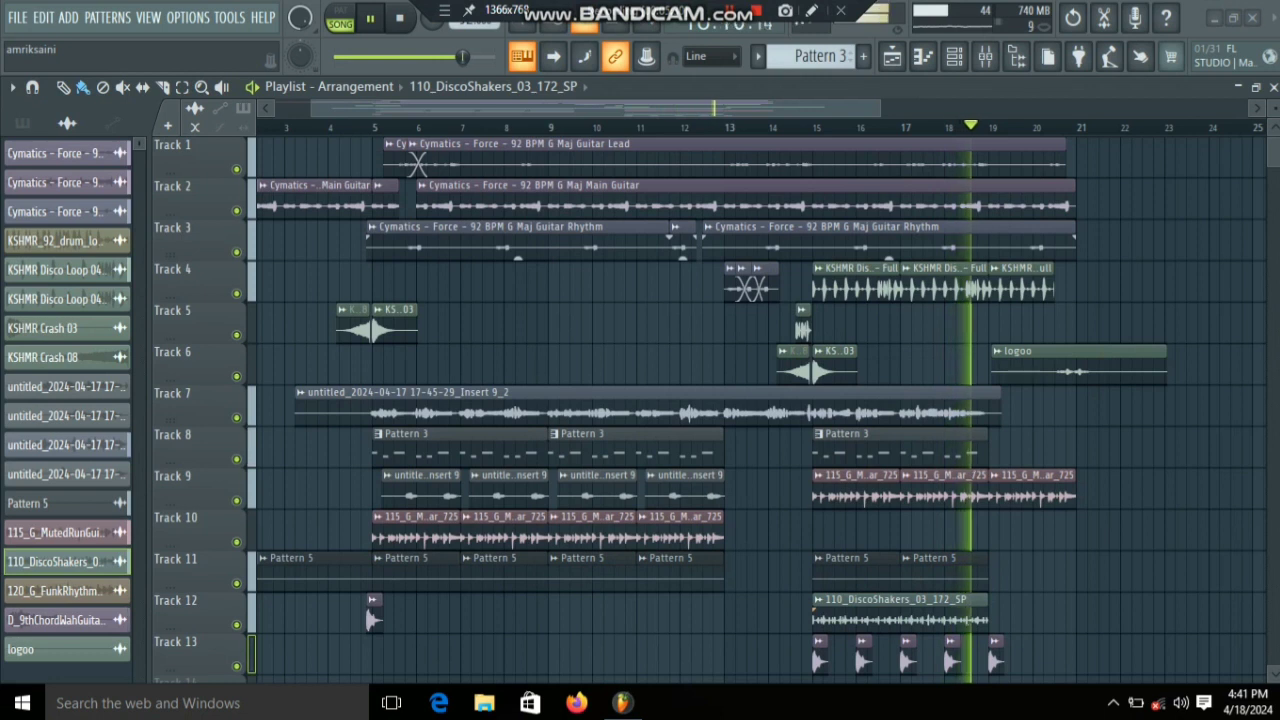
pyautogui.scroll(-1, 656, 320)
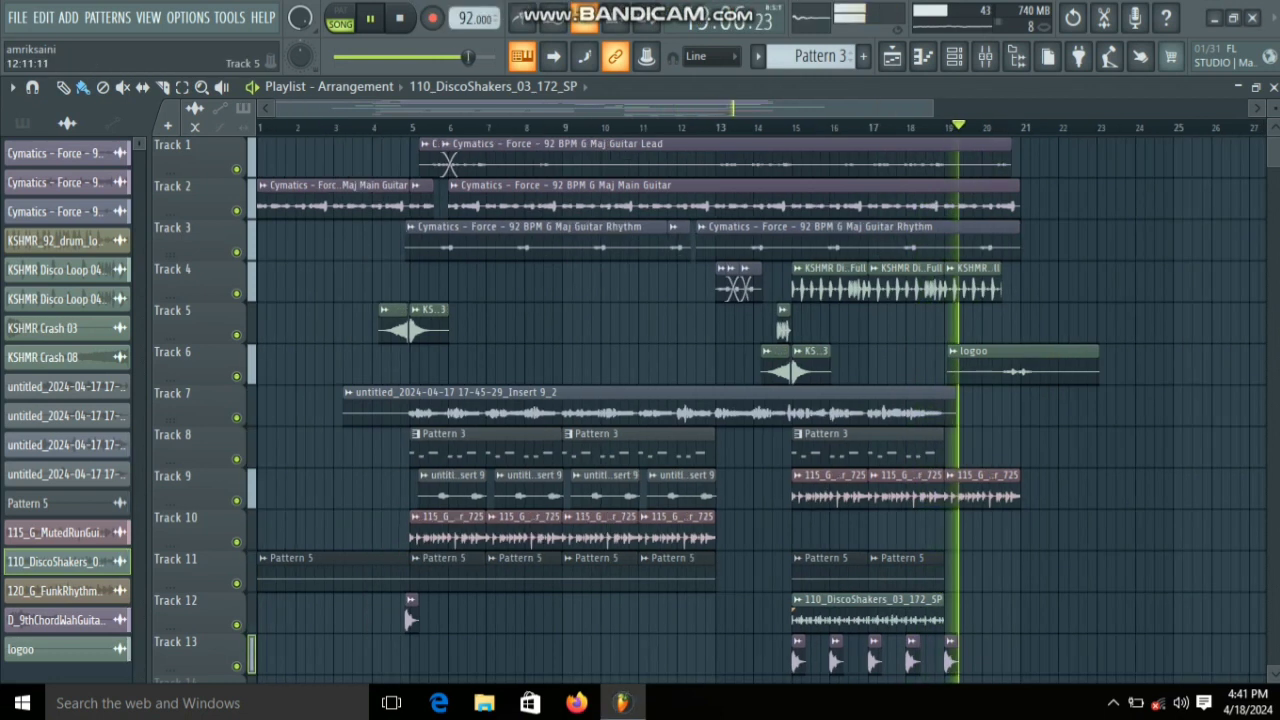
# Step: Follow the full mix from bar 19 to the end of the guitar clips near bar 21 and stop playback
pyautogui.scroll(1, 412, 400)
pyautogui.scroll(1, 412, 400)
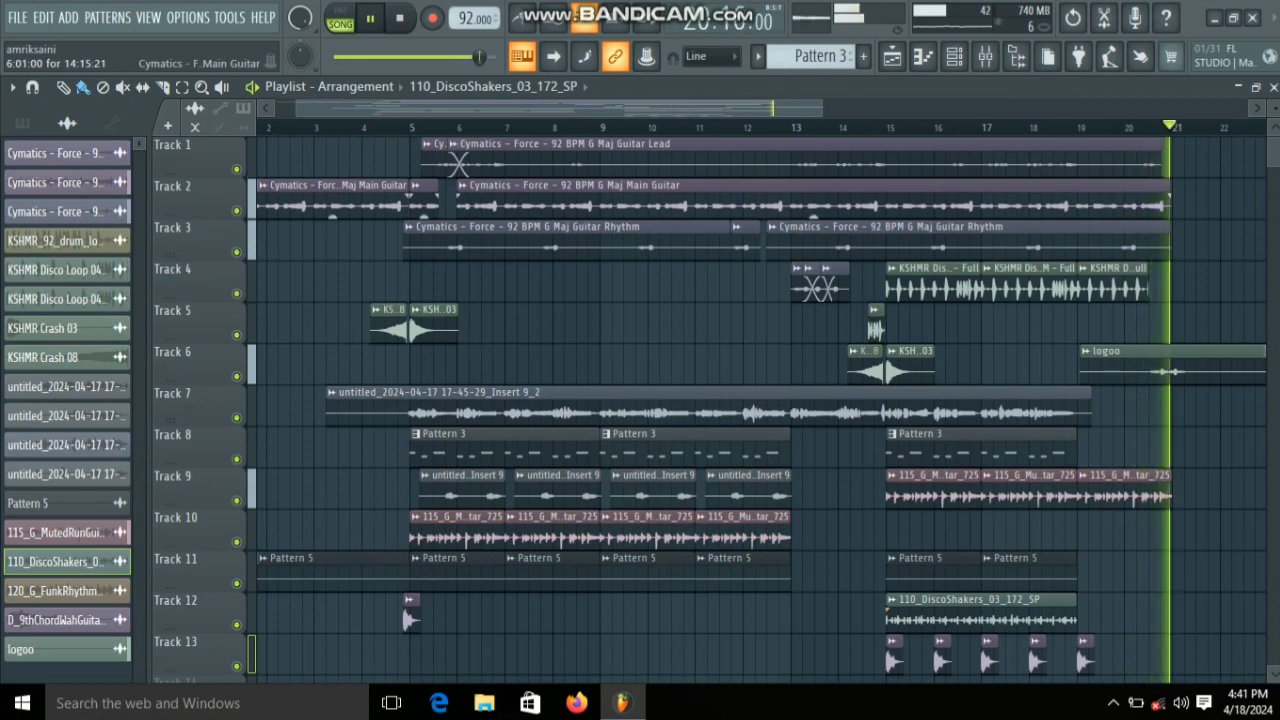
pyautogui.press('space')
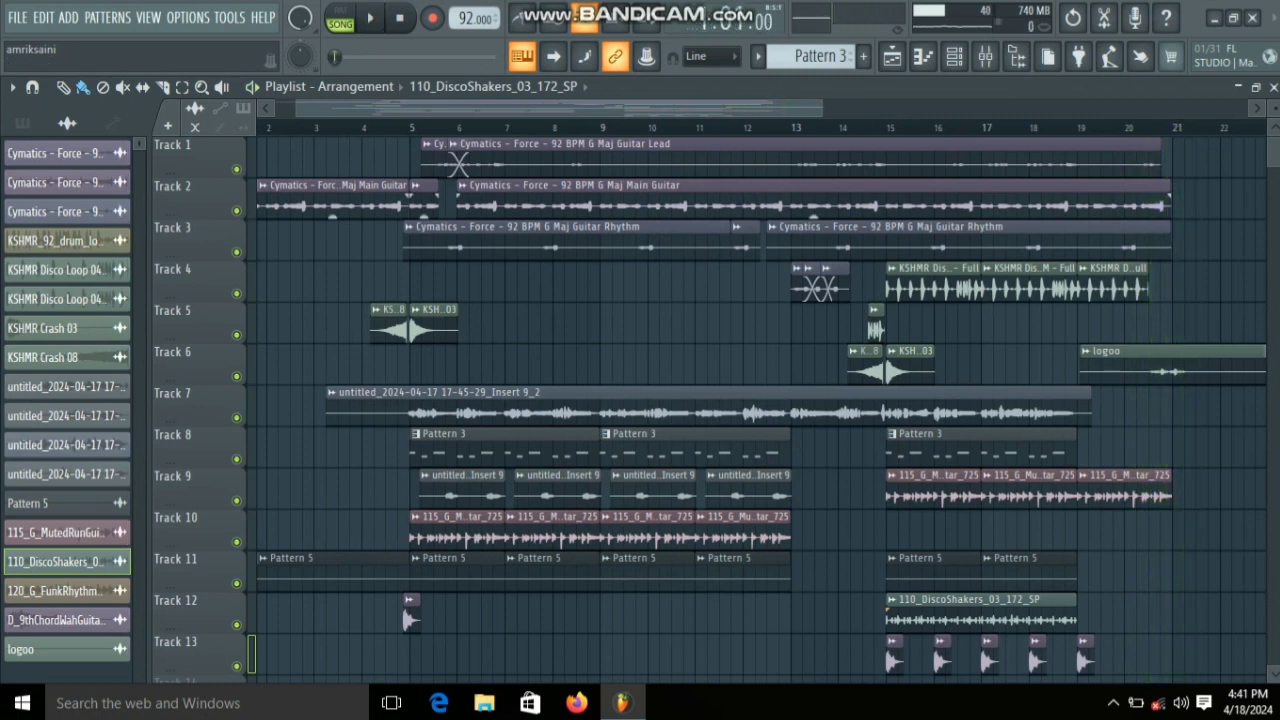
pyautogui.scroll(-2, 368, 400)
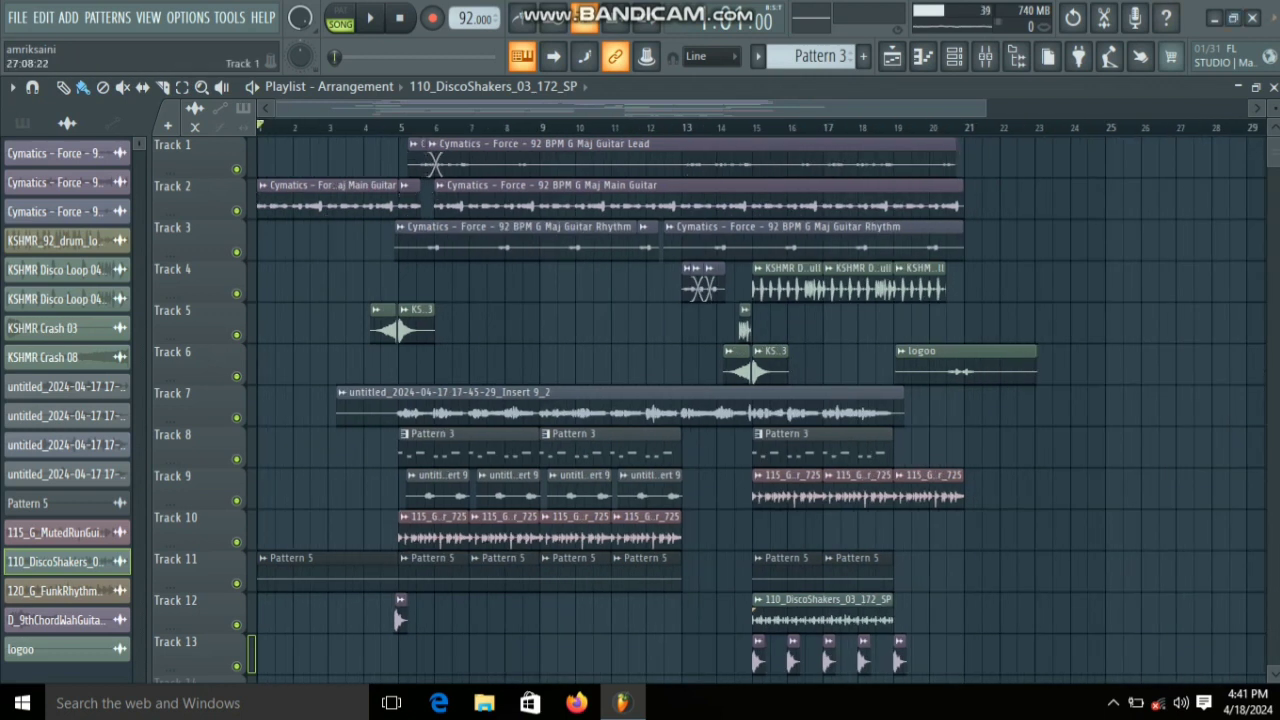
pyautogui.scroll(2, 760, 400)
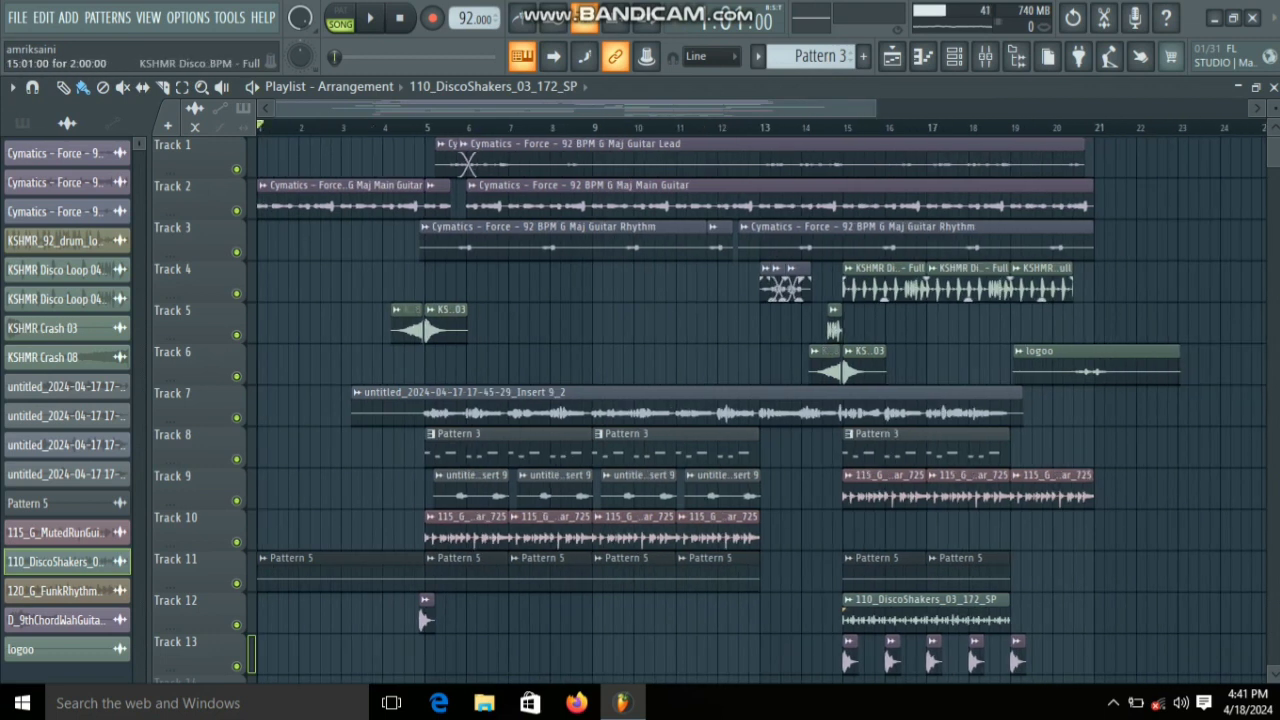
pyautogui.scroll(-1, 760, 400)
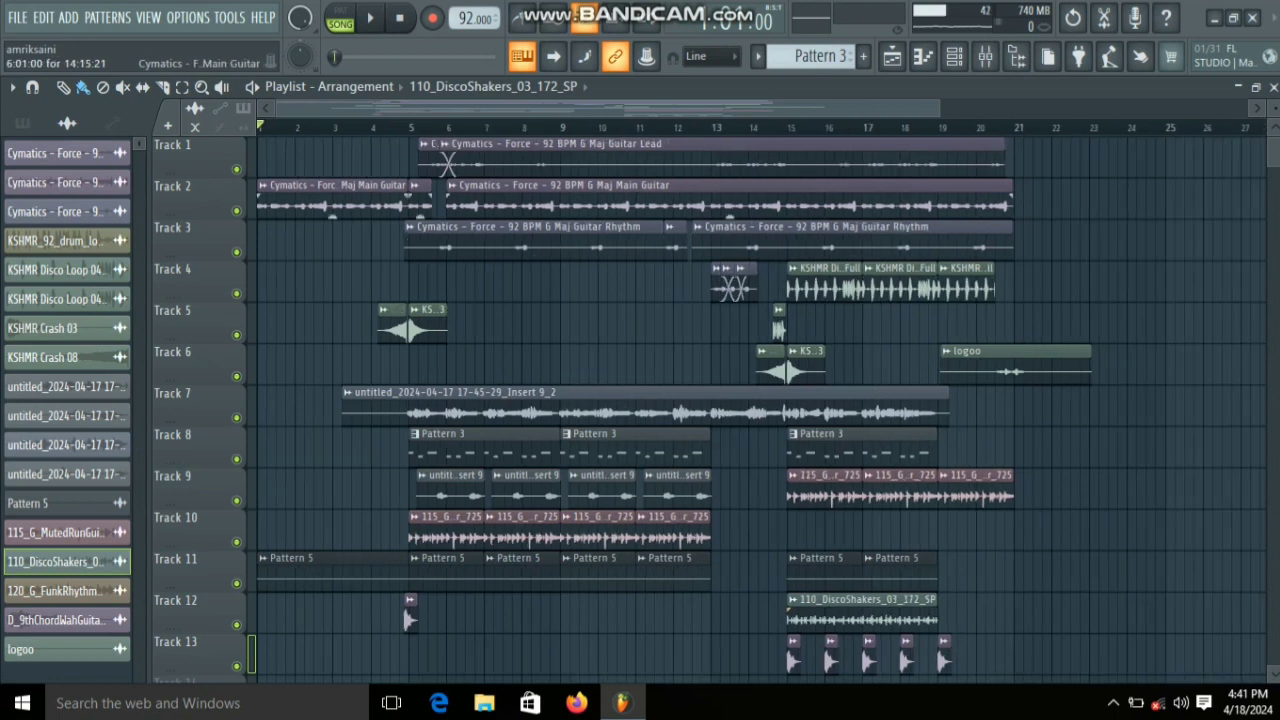
pyautogui.scroll(2, 588, 400)
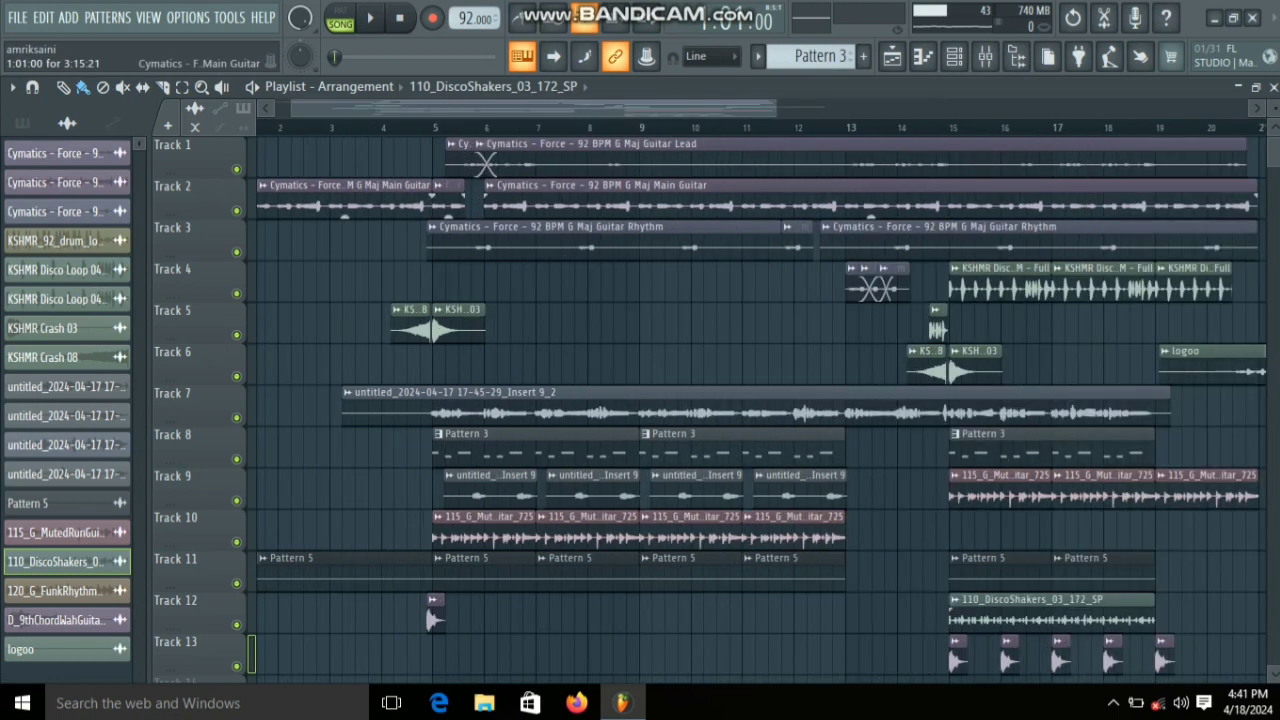